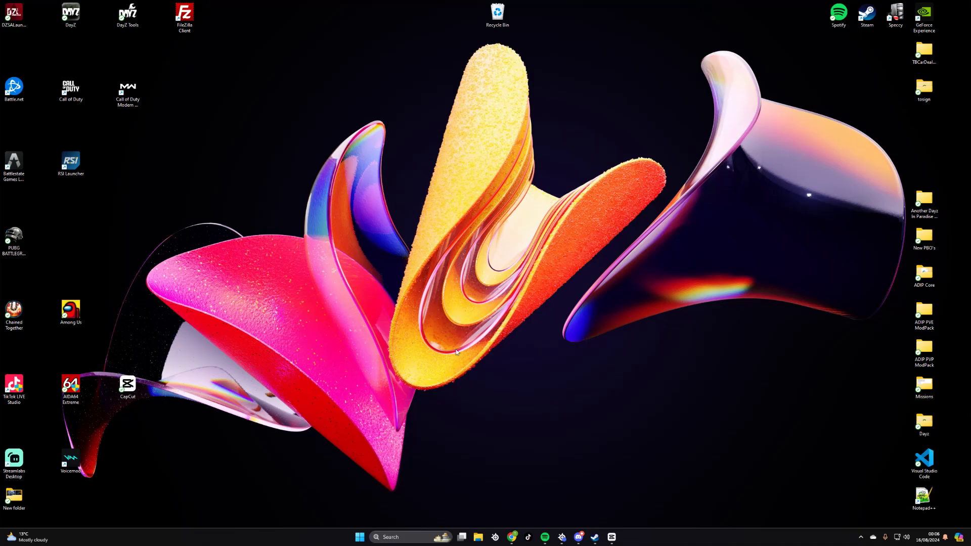
Switch to Chrome and look through the DayZ mods listed on the server's Steam Workshop page.
{"action": "left_click", "coordinate": [511, 537]}
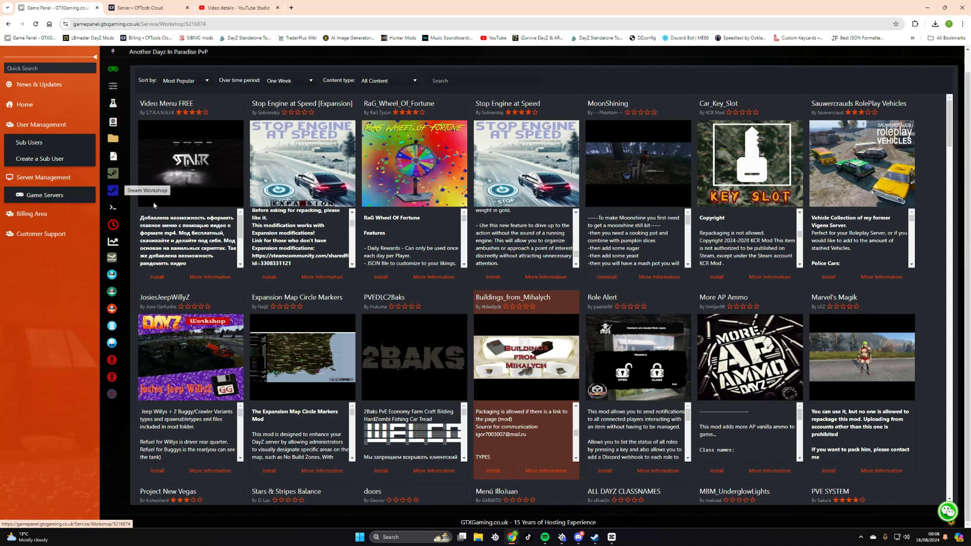
{"action": "scroll", "coordinate": [943, 333], "scroll_direction": "up", "scroll_amount": 1}
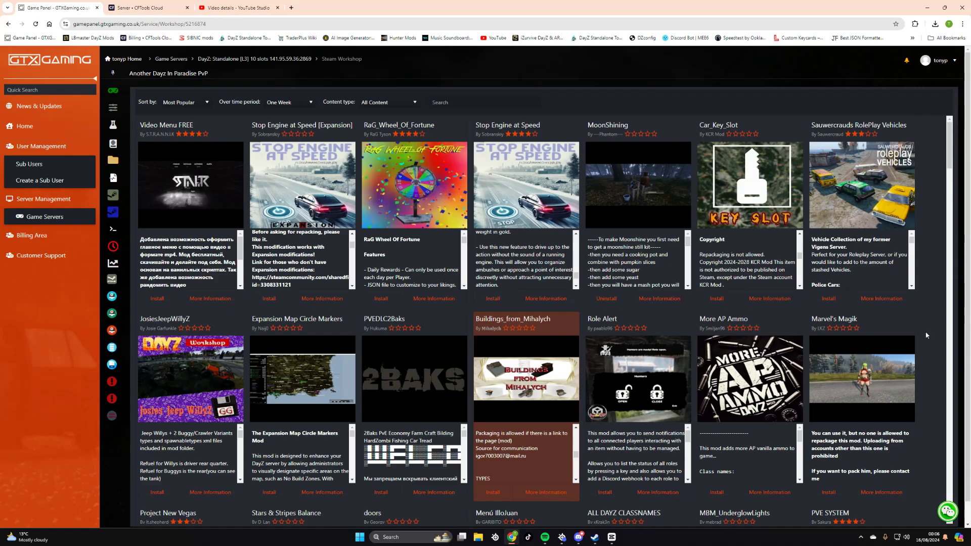
{"action": "scroll", "coordinate": [928, 335], "scroll_direction": "down", "scroll_amount": 2}
{"action": "scroll", "coordinate": [927, 335], "scroll_direction": "down", "scroll_amount": 1}
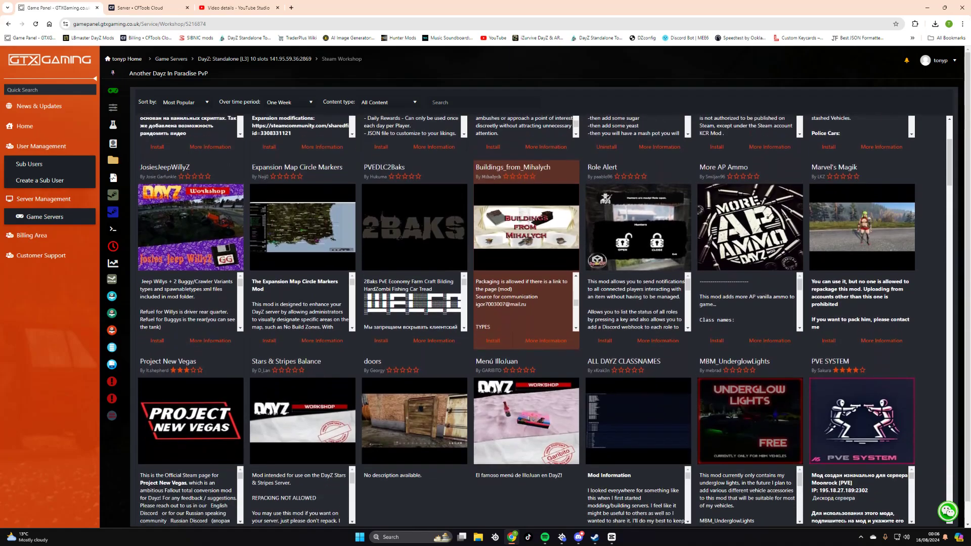
{"action": "scroll", "coordinate": [526, 333], "scroll_direction": "up", "scroll_amount": 3}
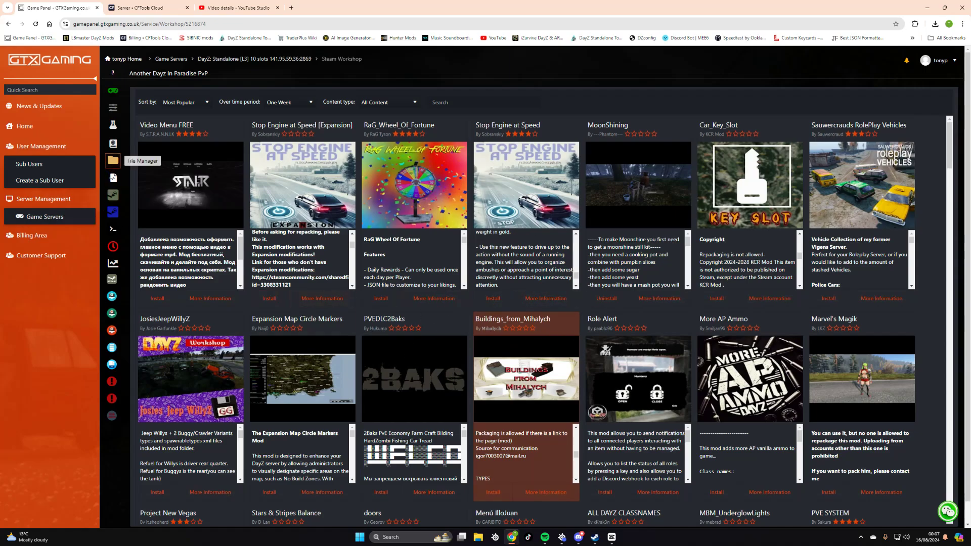
Review the client and server mod lists in the server's Workshop.mods configuration, and close it without editing.
{"action": "left_click", "coordinate": [113, 160]}
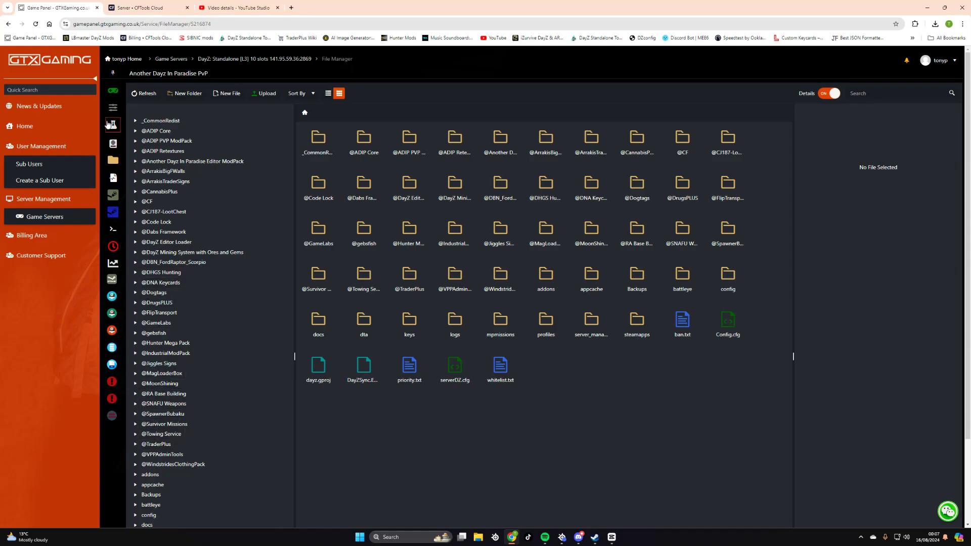
{"action": "left_click", "coordinate": [113, 107]}
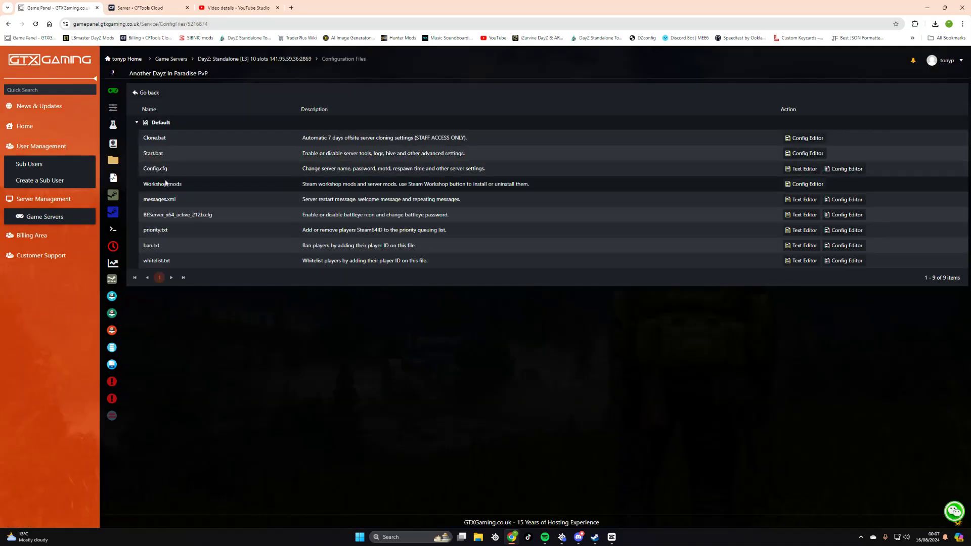
{"action": "left_click", "coordinate": [807, 185]}
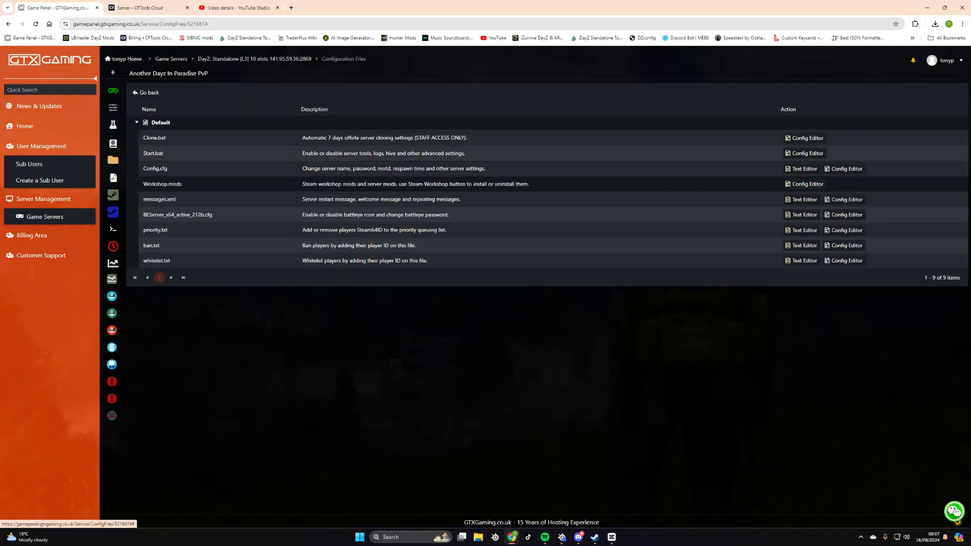
{"action": "mouse_move", "coordinate": [591, 185]}
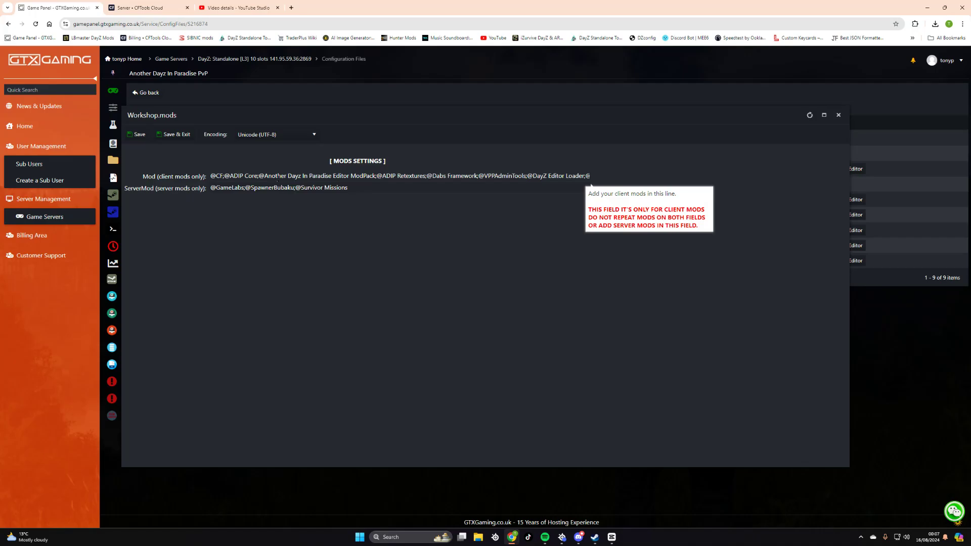
{"action": "left_click", "coordinate": [839, 115]}
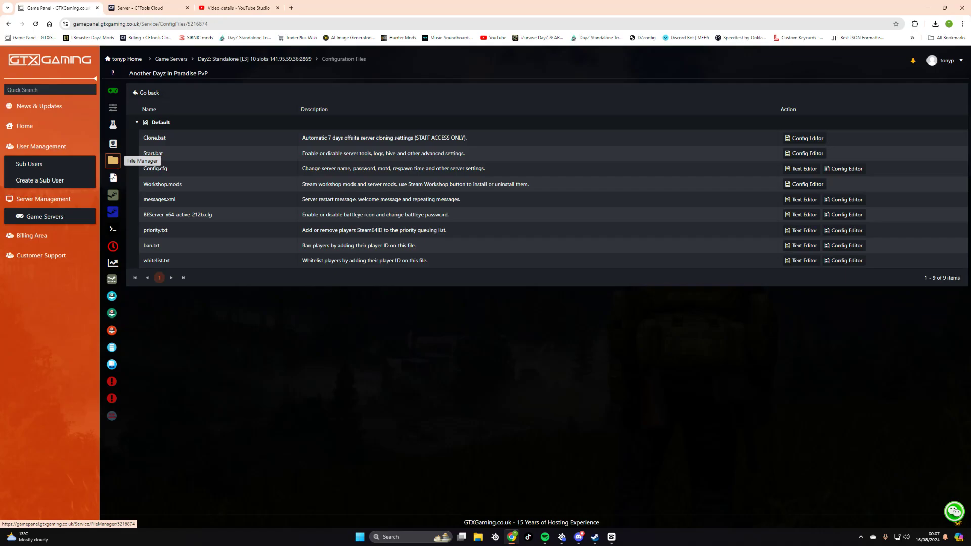
{"action": "left_click", "coordinate": [113, 159]}
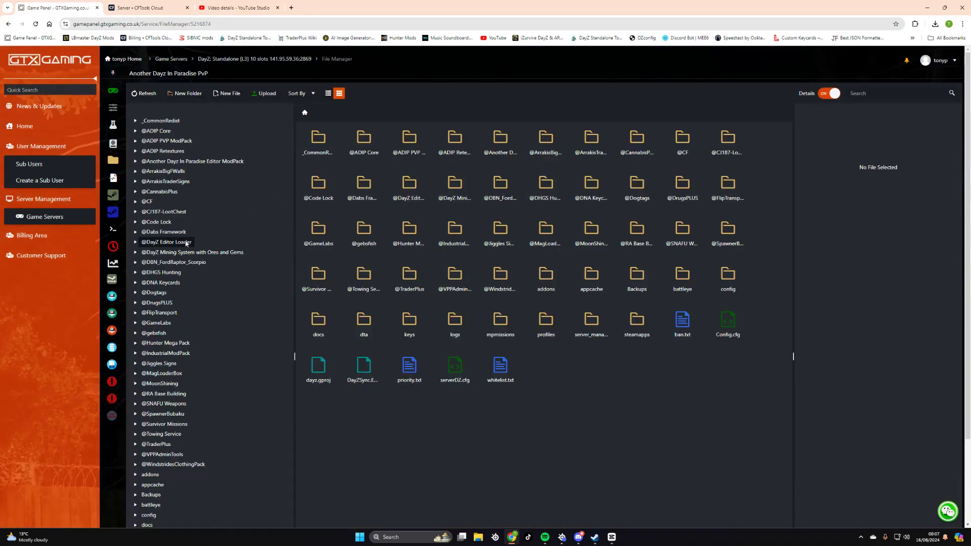
{"action": "scroll", "coordinate": [188, 253], "scroll_direction": "down", "scroll_amount": 1}
{"action": "scroll", "coordinate": [152, 225], "scroll_direction": "down", "scroll_amount": 1}
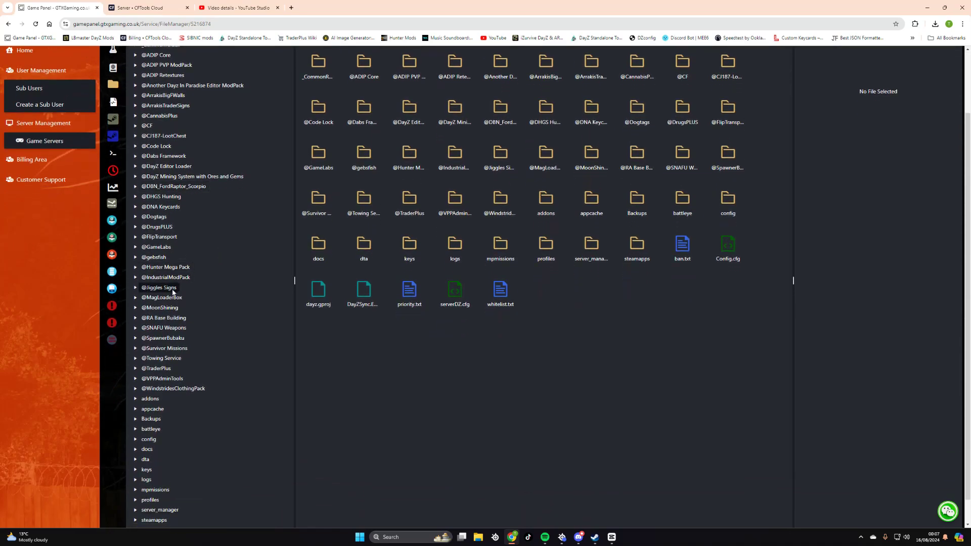
{"action": "left_click", "coordinate": [152, 329]}
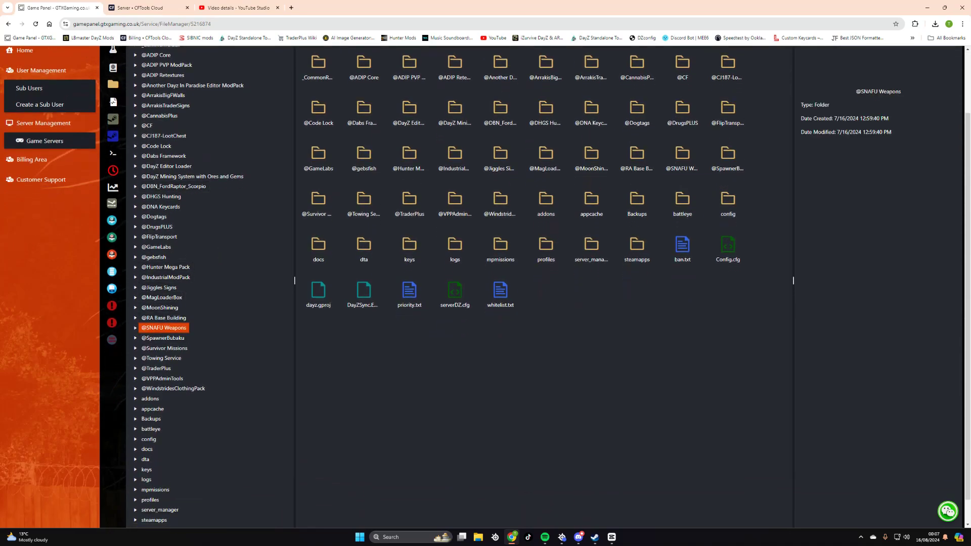
{"action": "scroll", "coordinate": [243, 292], "scroll_direction": "up", "scroll_amount": 2}
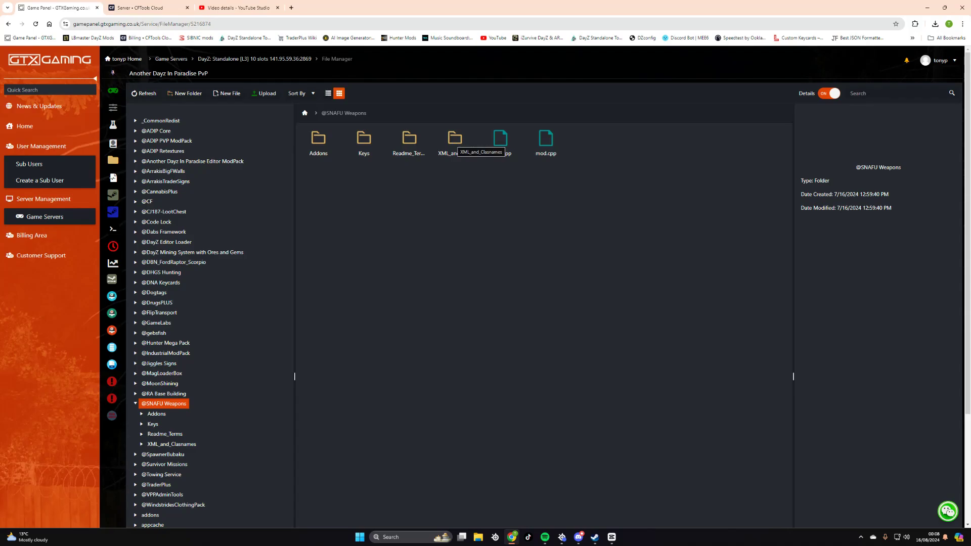
{"action": "double_click", "coordinate": [454, 140]}
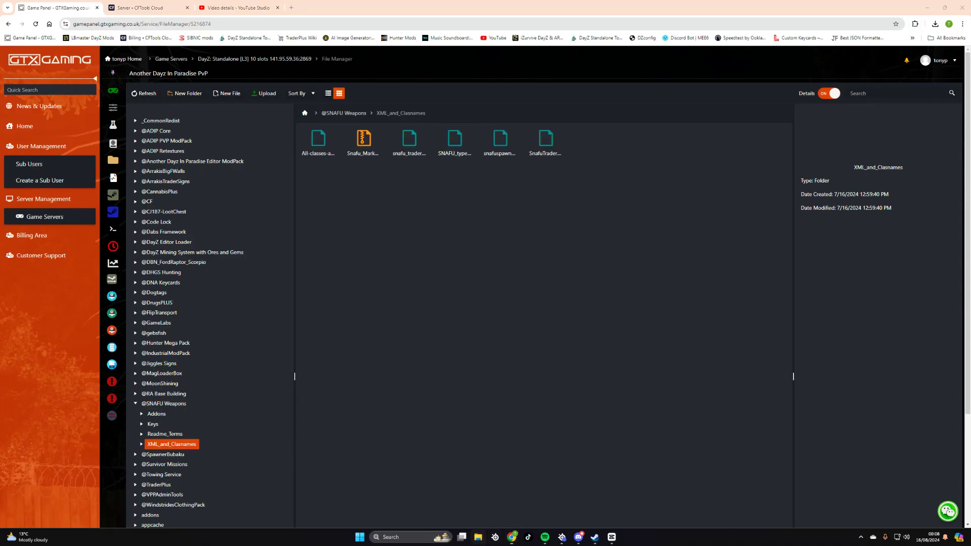
Check the local Downloads folder in File Explorer, and minimise its window.
{"action": "key", "text": "super+e"}
{"action": "left_click", "coordinate": [447, 220]}
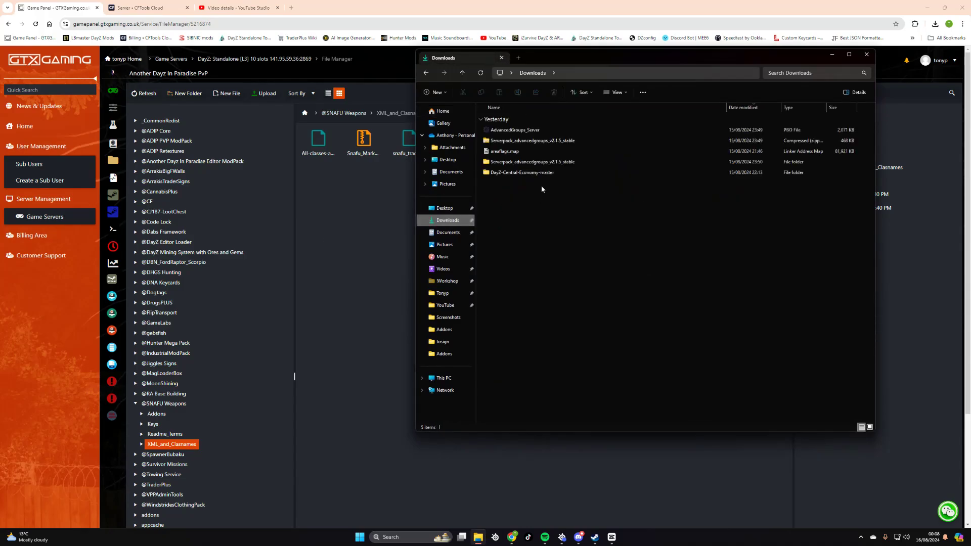
{"action": "left_click", "coordinate": [832, 54]}
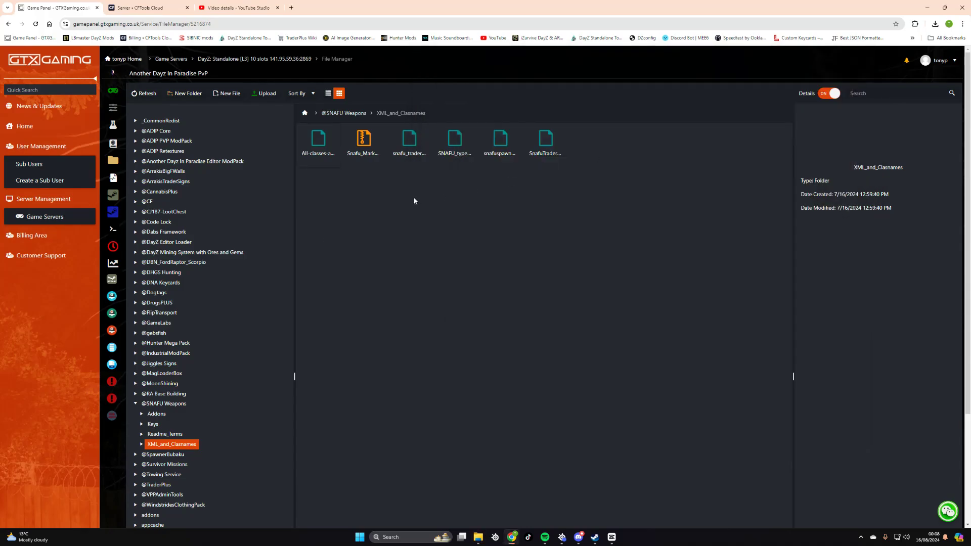
Download SNAFU_types.xml and snafuspawnabletypes25percent.xml from the XML_and_Clasnames folder.
{"action": "left_click", "coordinate": [408, 138]}
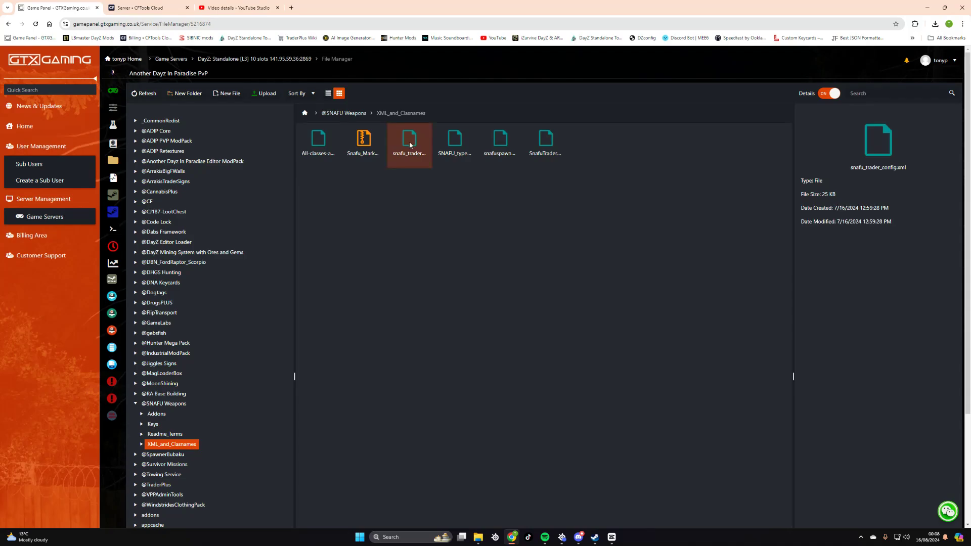
{"action": "left_click", "coordinate": [453, 140]}
{"action": "right_click", "coordinate": [453, 140]}
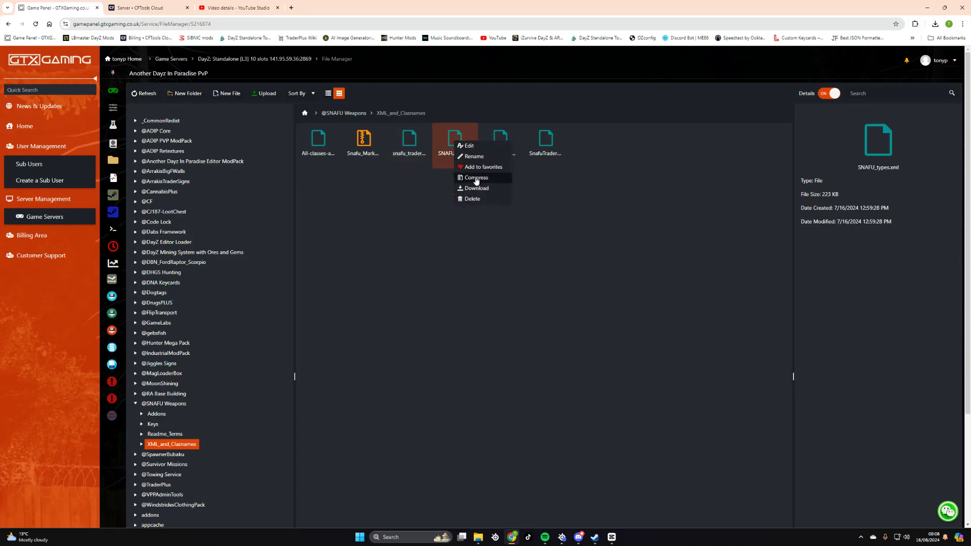
{"action": "left_click", "coordinate": [476, 188]}
{"action": "left_click", "coordinate": [500, 140]}
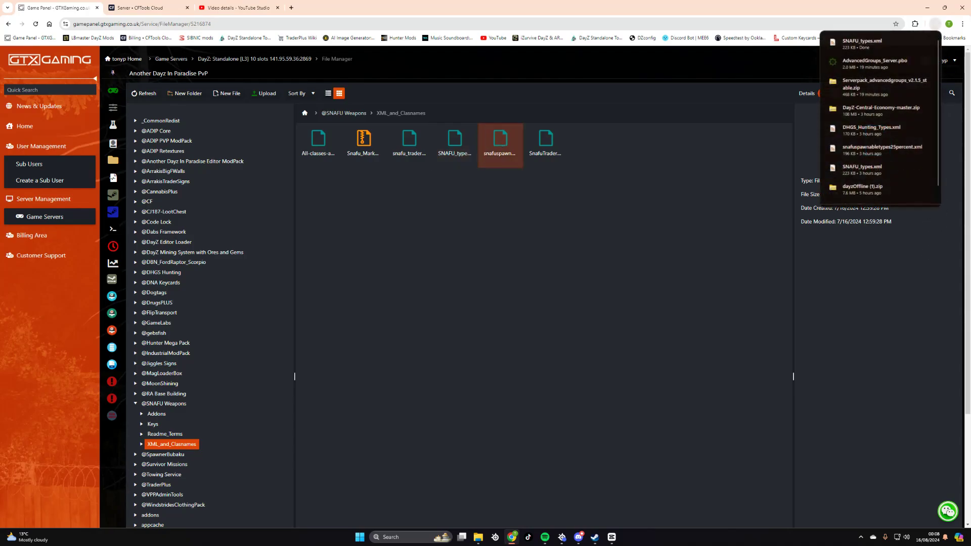
{"action": "right_click", "coordinate": [499, 144]}
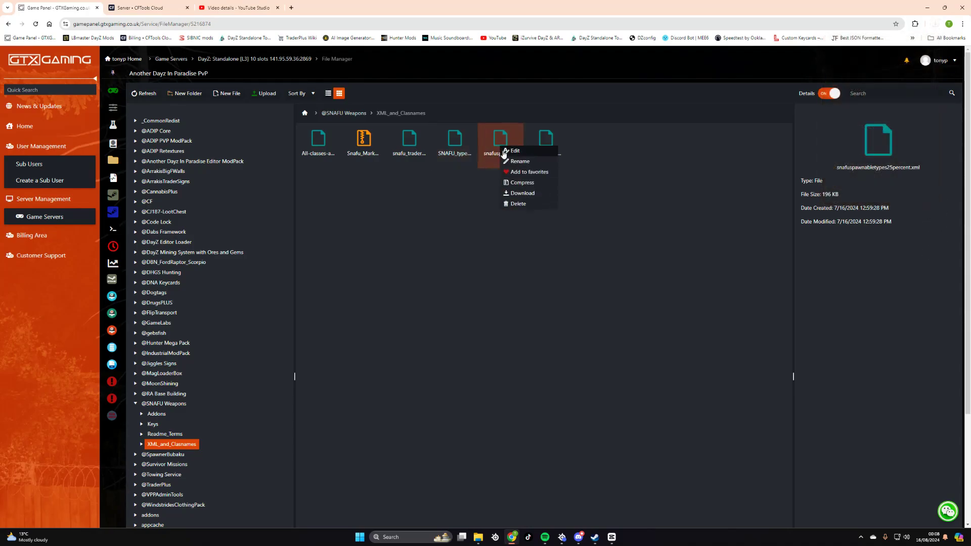
{"action": "left_click", "coordinate": [524, 188]}
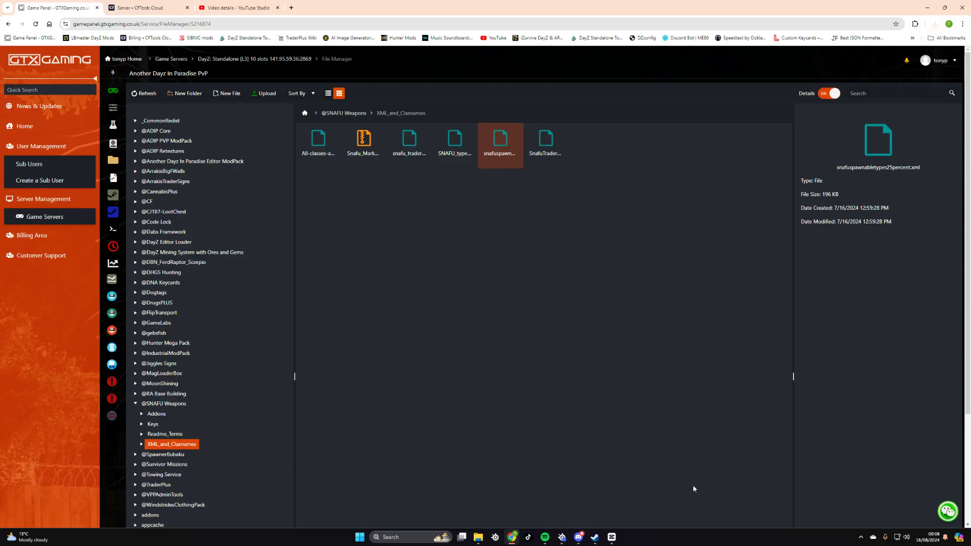
Examine the remaining files in XML_and_Clasnames: the trader configs, the class attachments list and the Snafu_Market archive.
{"action": "left_click", "coordinate": [545, 141]}
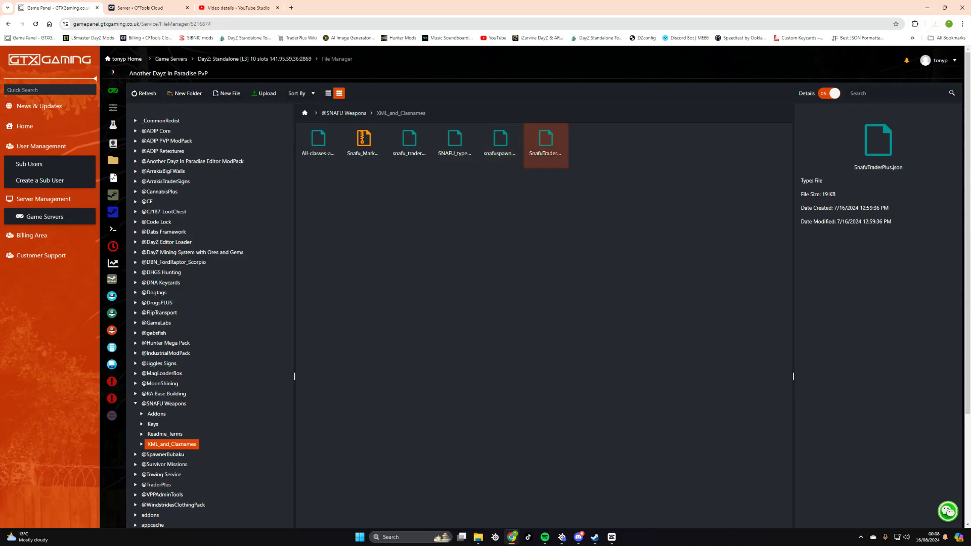
{"action": "left_click", "coordinate": [410, 145]}
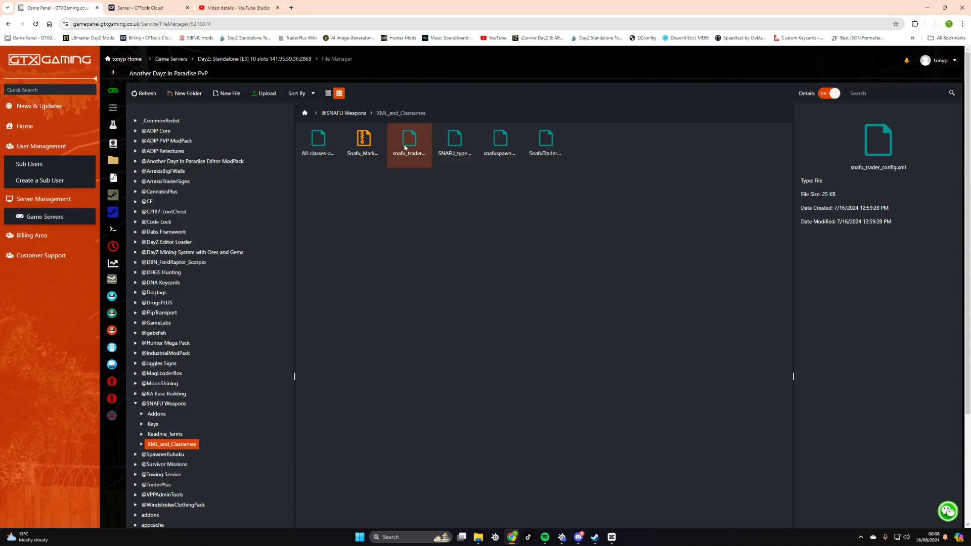
{"action": "key", "text": "Left"}
{"action": "key", "text": "Left"}
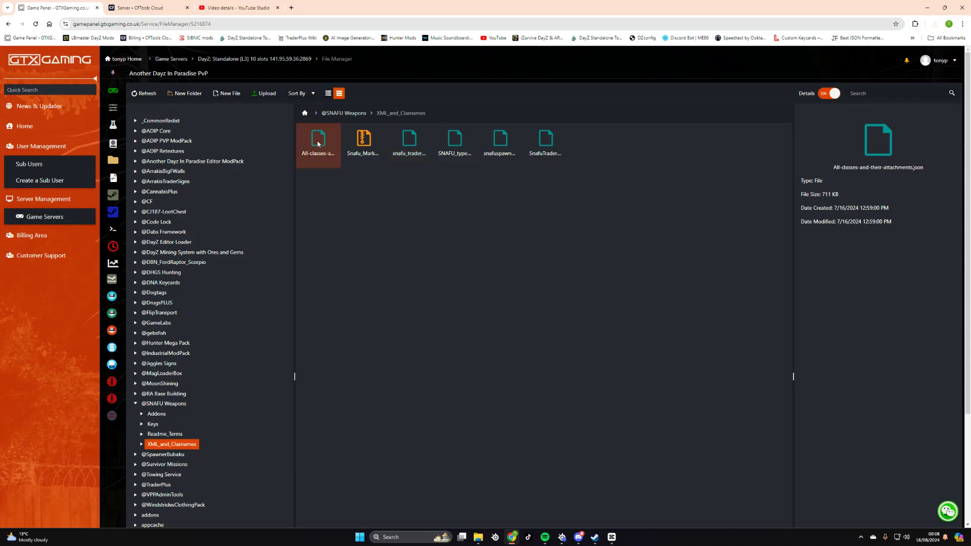
{"action": "left_click", "coordinate": [360, 152]}
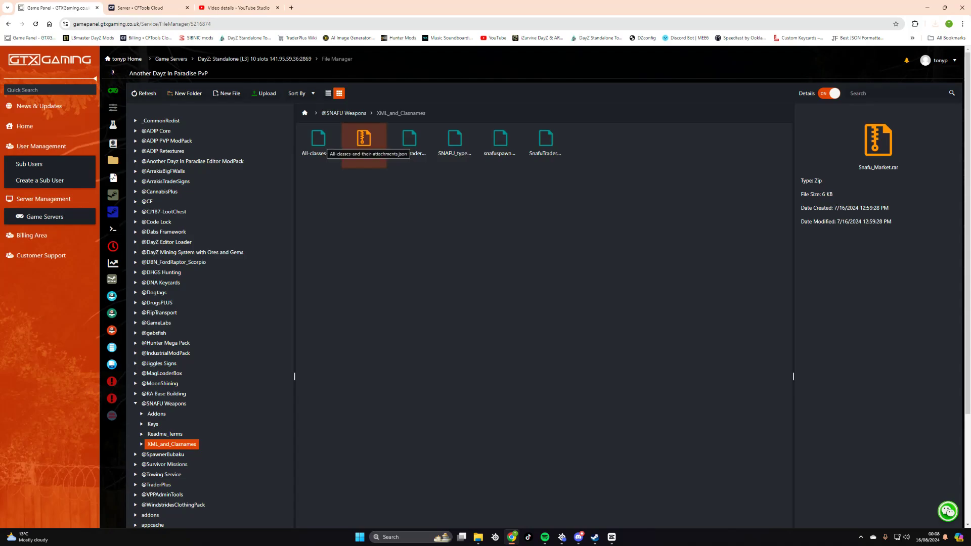
{"action": "left_click", "coordinate": [410, 152]}
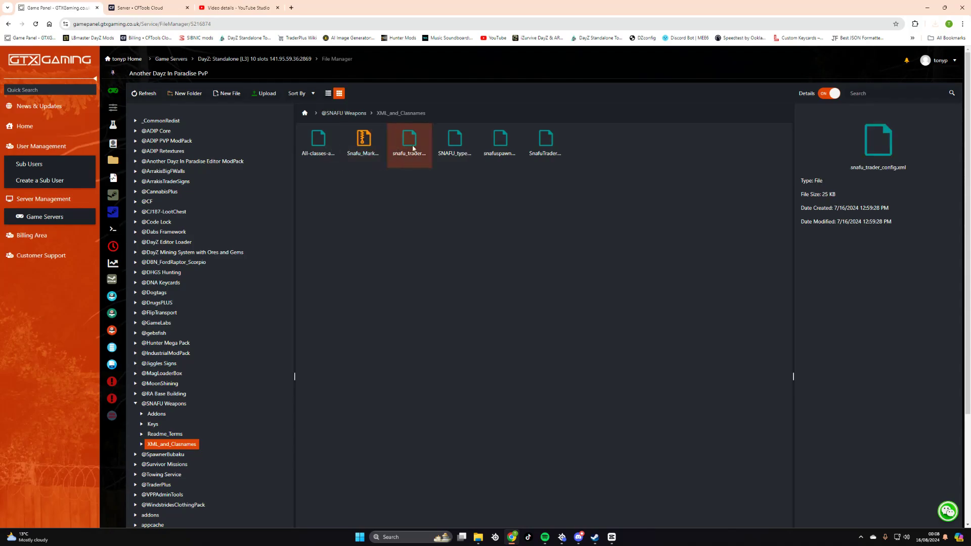
{"action": "left_click", "coordinate": [546, 143]}
{"action": "left_click", "coordinate": [360, 146]}
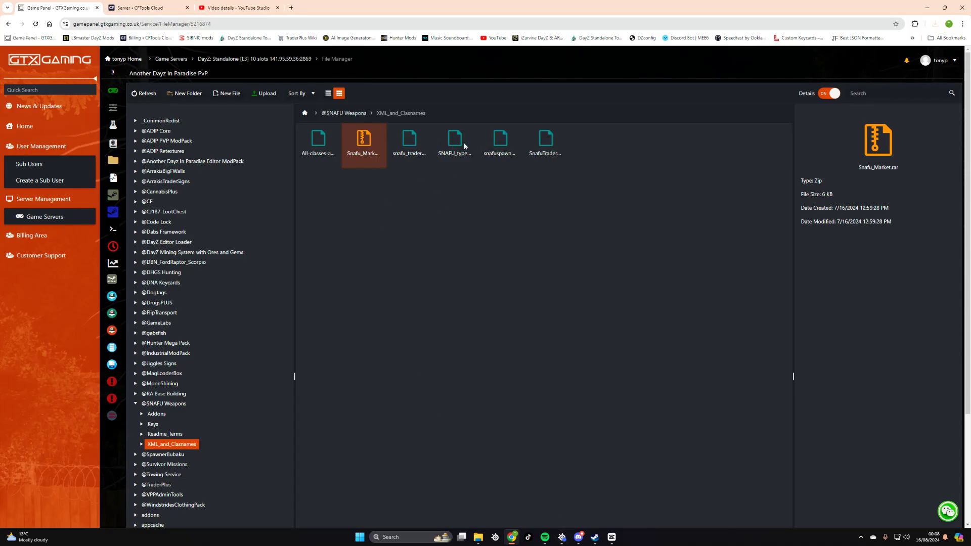
Open SNAFU_types.xml from the Downloads folder in Visual Studio Code and snap its window to the right half of the screen.
{"action": "mouse_move", "coordinate": [578, 536]}
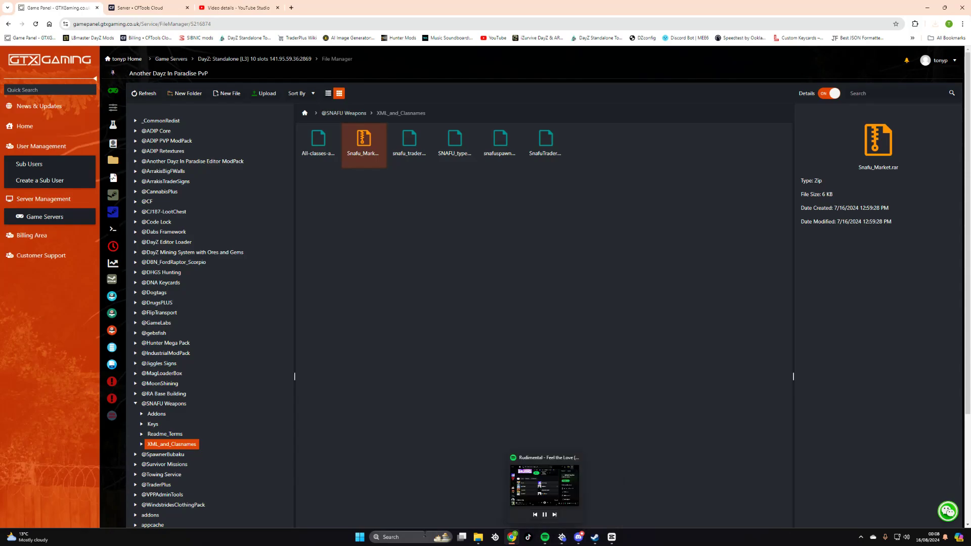
{"action": "left_click", "coordinate": [479, 539]}
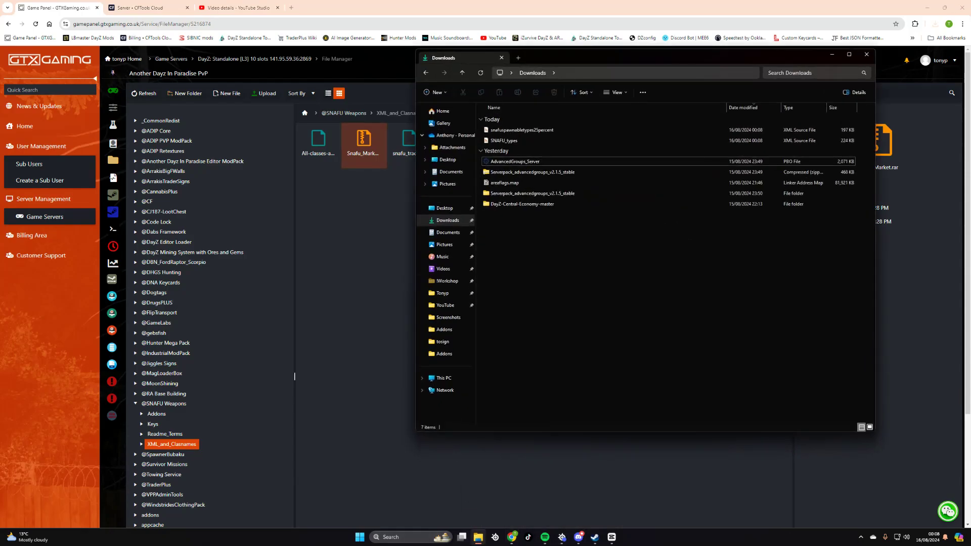
{"action": "double_click", "coordinate": [515, 141]}
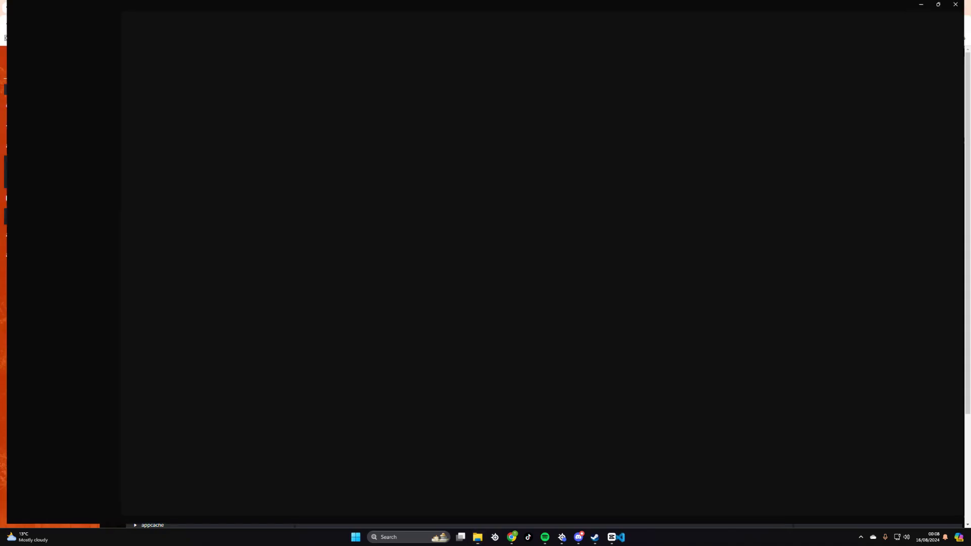
{"action": "left_click_drag", "start_coordinate": [641, 7], "coordinate": [968, 203]}
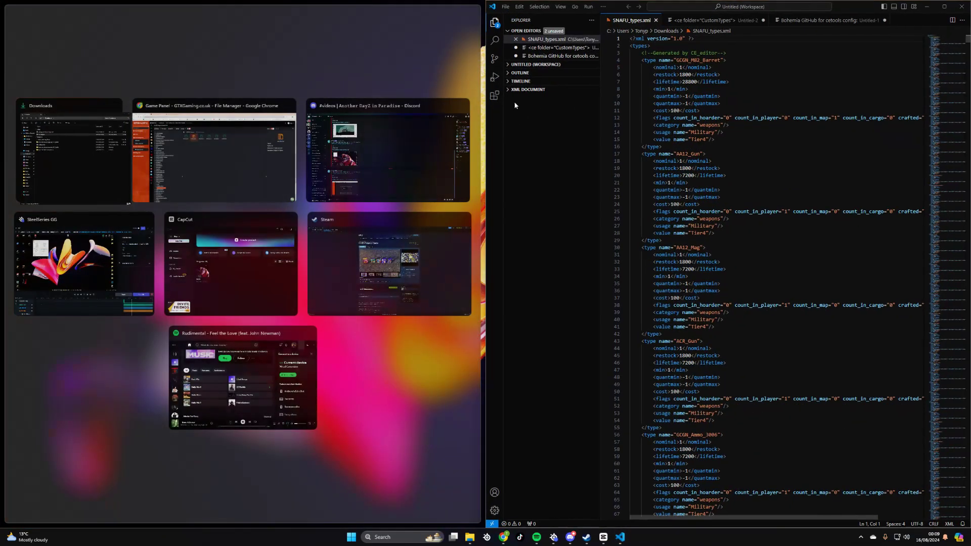
Open snafuspawnabletypes25percent.xml from Downloads in Notepad++ and snap its window to the left half of the screen.
{"action": "left_click", "coordinate": [470, 537]}
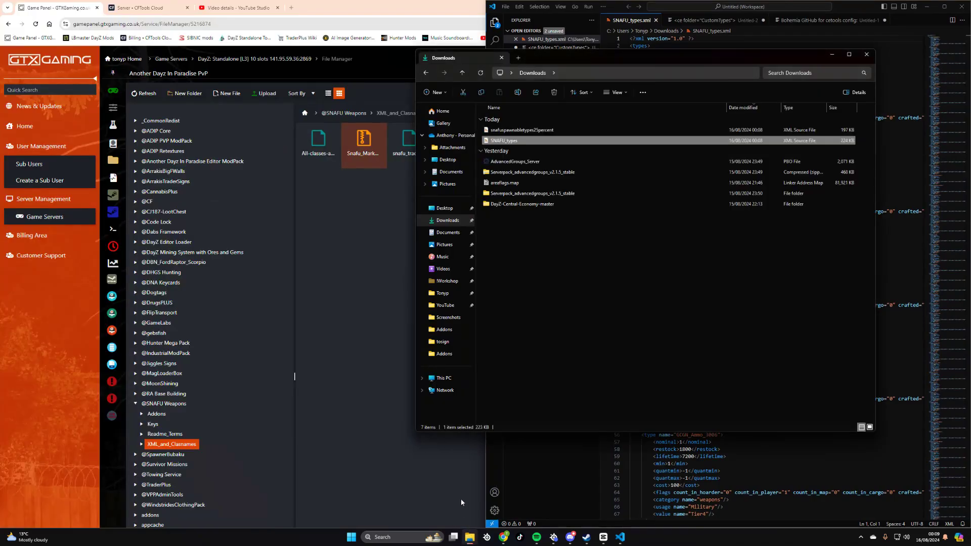
{"action": "right_click", "coordinate": [524, 133]}
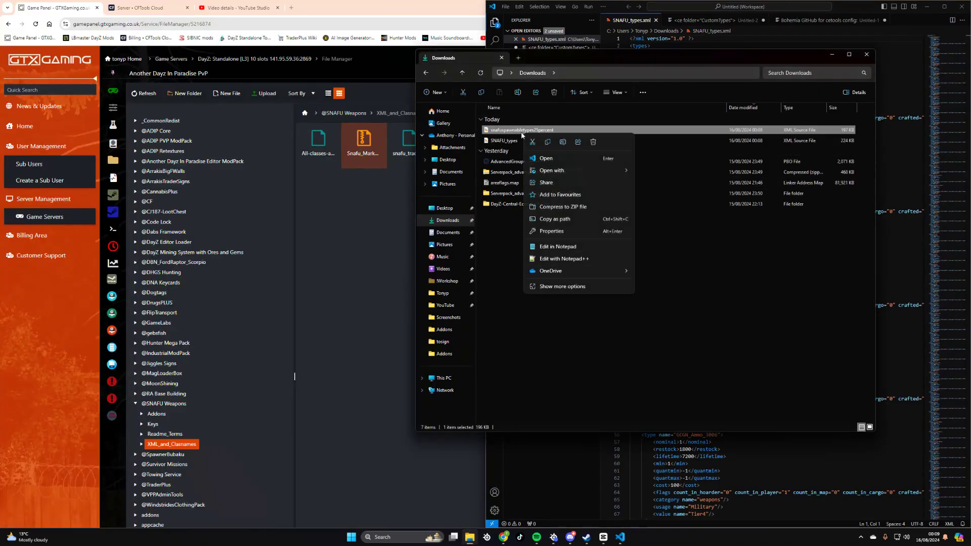
{"action": "left_click", "coordinate": [576, 259]}
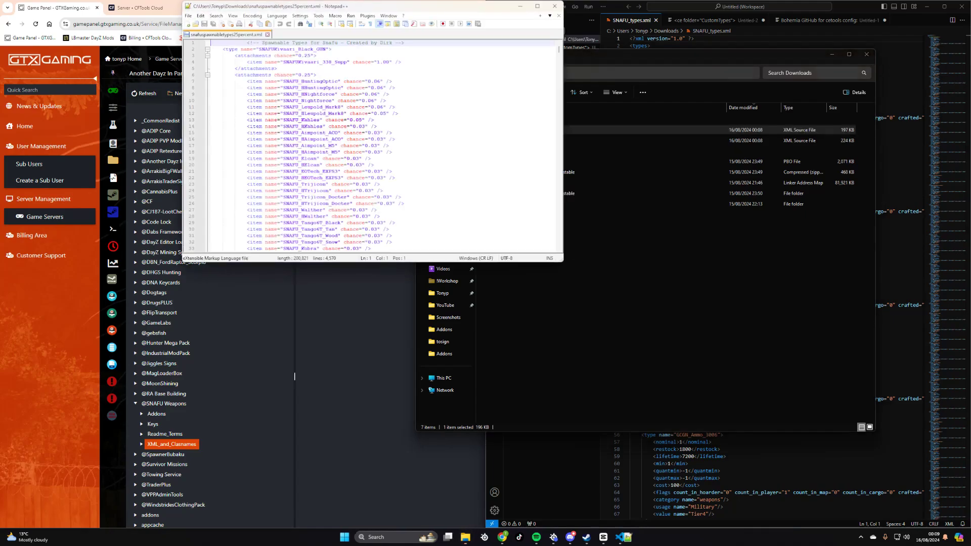
{"action": "left_click_drag", "start_coordinate": [448, 10], "coordinate": [1, 200]}
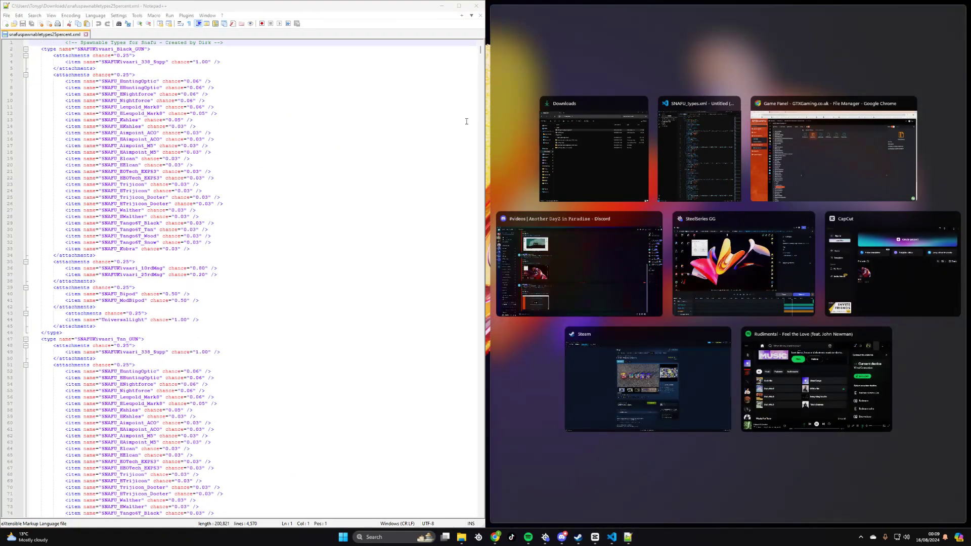
Fill the right half of the screen with the SNAFU_types.xml window and look over the beginning of snafuspawnabletypes25percent.xml.
{"action": "left_click", "coordinate": [703, 142]}
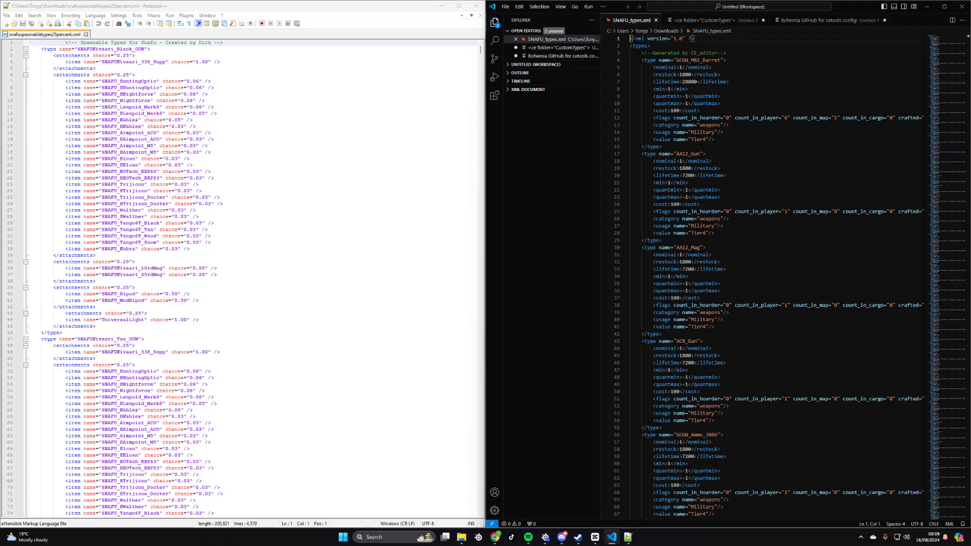
{"action": "scroll", "coordinate": [132, 166], "scroll_direction": "down", "scroll_amount": 3}
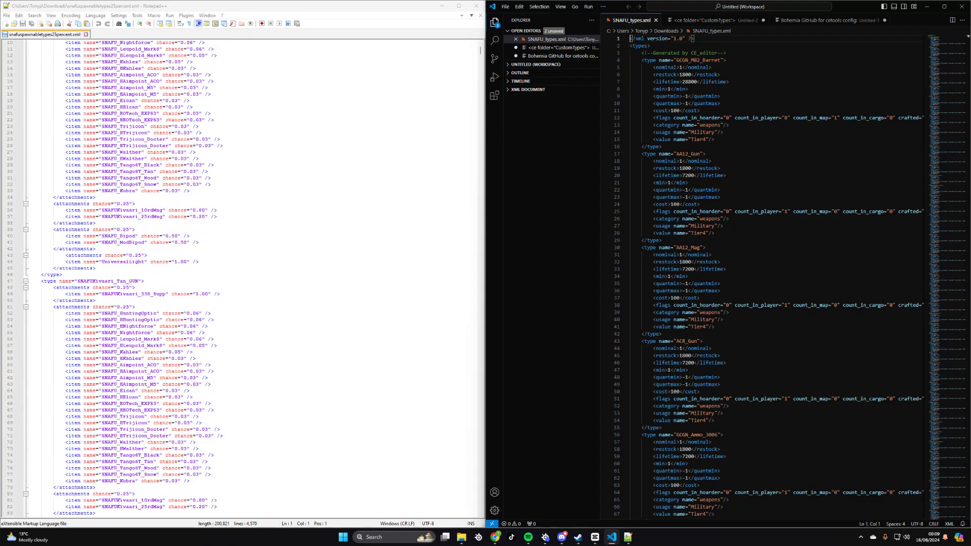
{"action": "scroll", "coordinate": [111, 163], "scroll_direction": "up", "scroll_amount": 3}
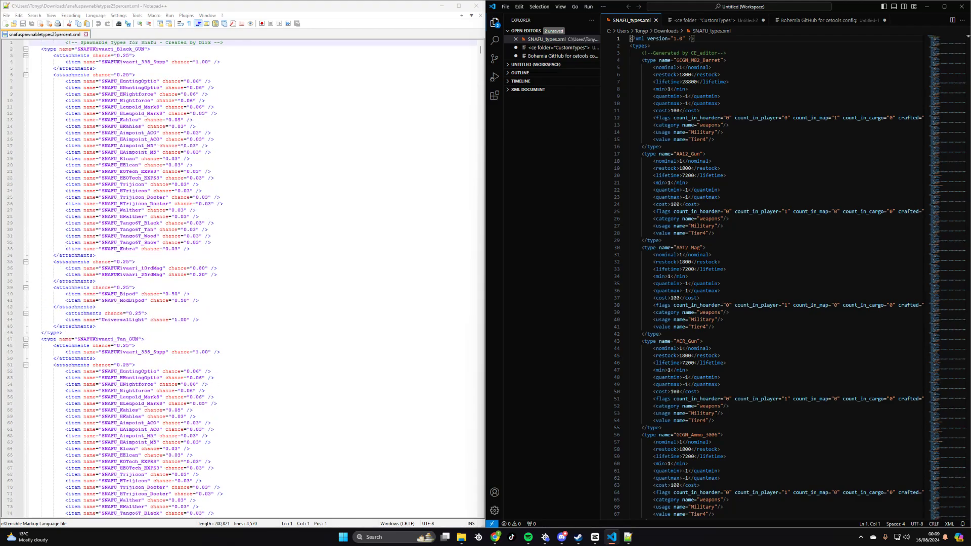
{"action": "scroll", "coordinate": [117, 134], "scroll_direction": "down", "scroll_amount": 1}
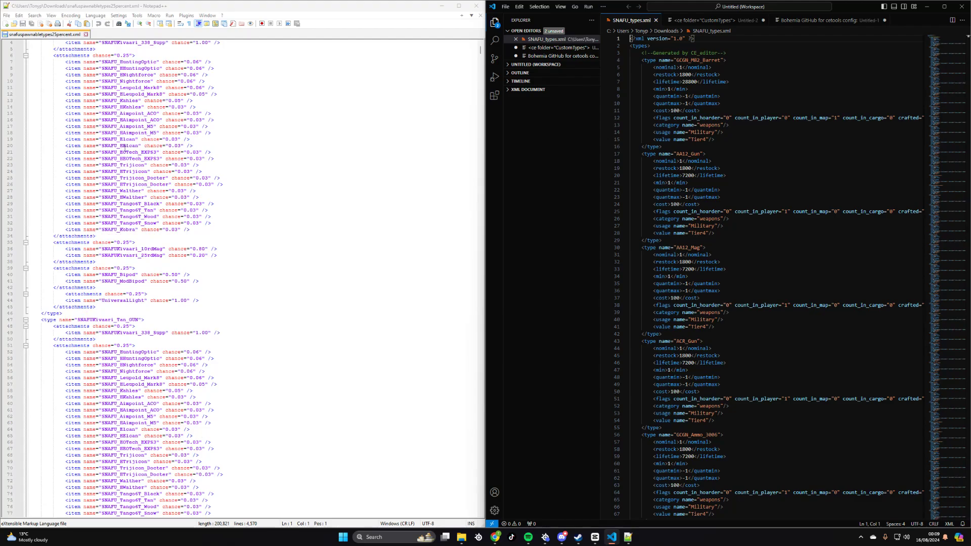
Switch to Chrome and open cfgspawnabletypes.xml from the server's mpmissions/ADIP.chernarusplus folder.
{"action": "left_click", "coordinate": [495, 537]}
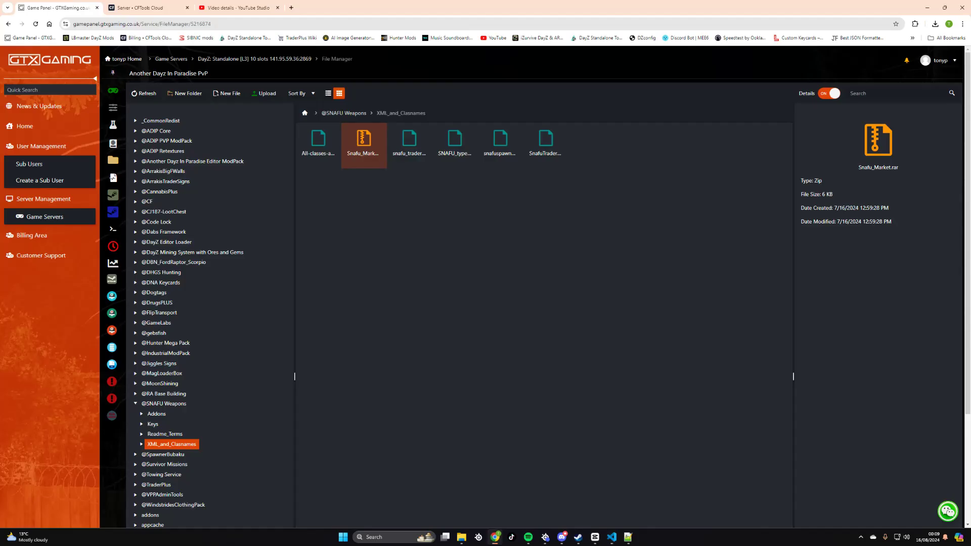
{"action": "left_click", "coordinate": [305, 112]}
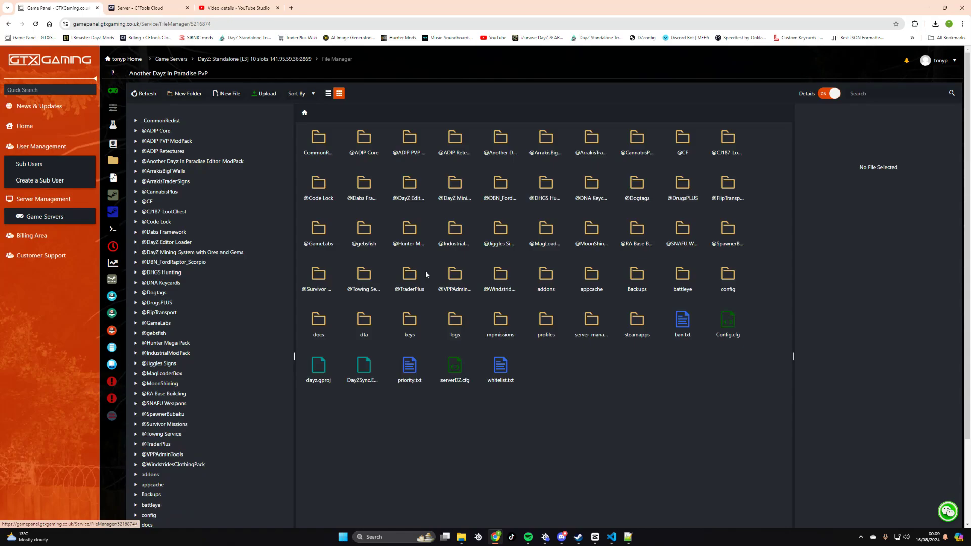
{"action": "left_click", "coordinate": [505, 328]}
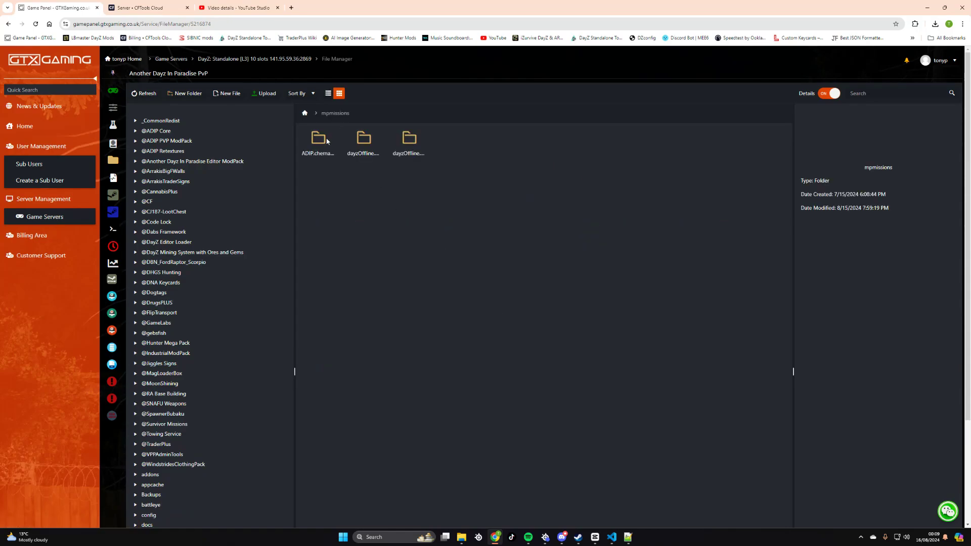
{"action": "double_click", "coordinate": [327, 141]}
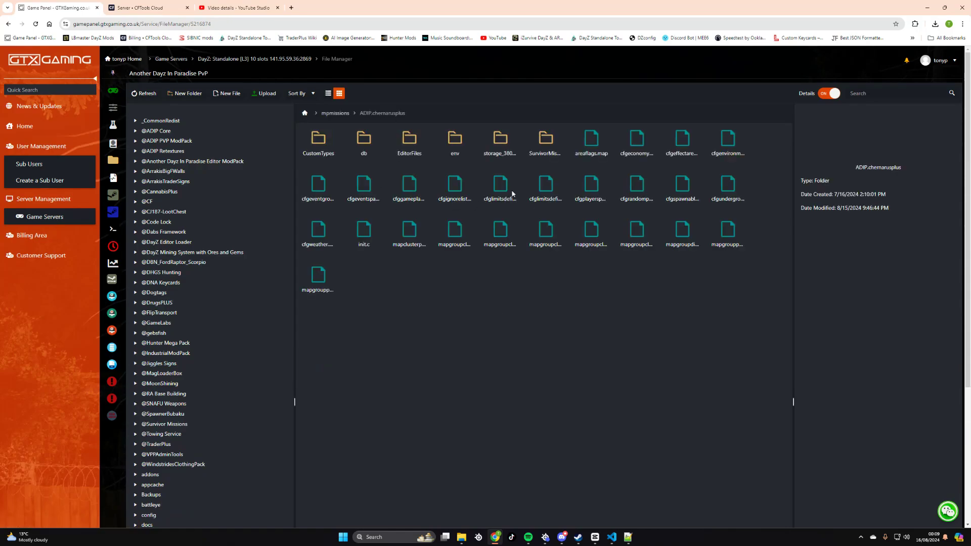
{"action": "left_click", "coordinate": [681, 186]}
{"action": "double_click", "coordinate": [681, 186]}
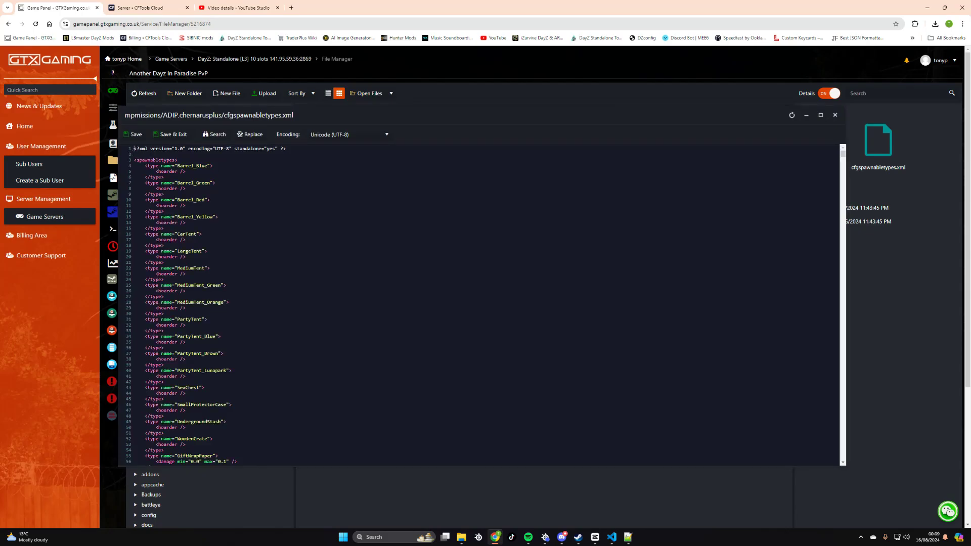
Replace the comment atop snafuspawnabletypes25percent.xml in Notepad++ with cfgspawnabletypes.xml's header: <?xml version="1.0" encoding="UTF-8" standalone="yes" ?> and <spawnabletypes>.
{"action": "left_click", "coordinate": [133, 149]}
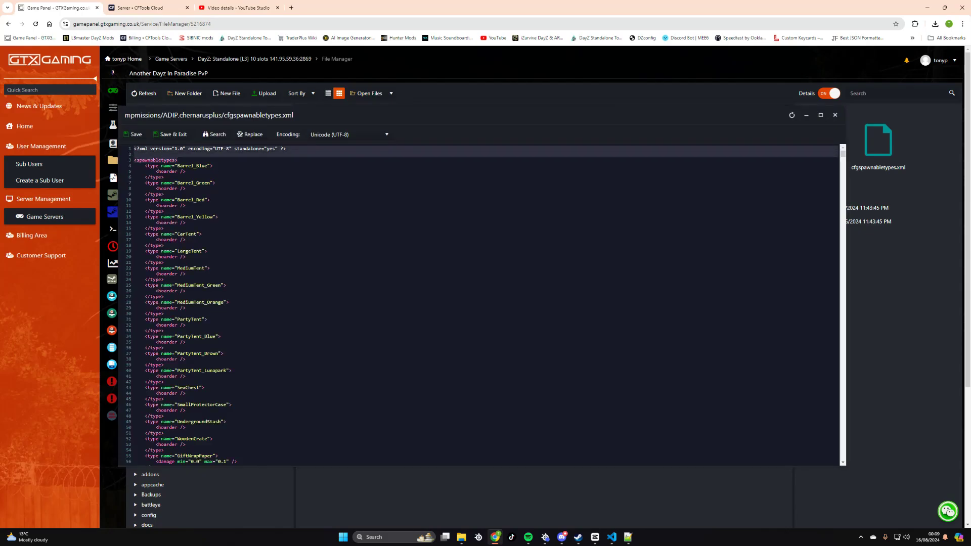
{"action": "left_click", "coordinate": [627, 537]}
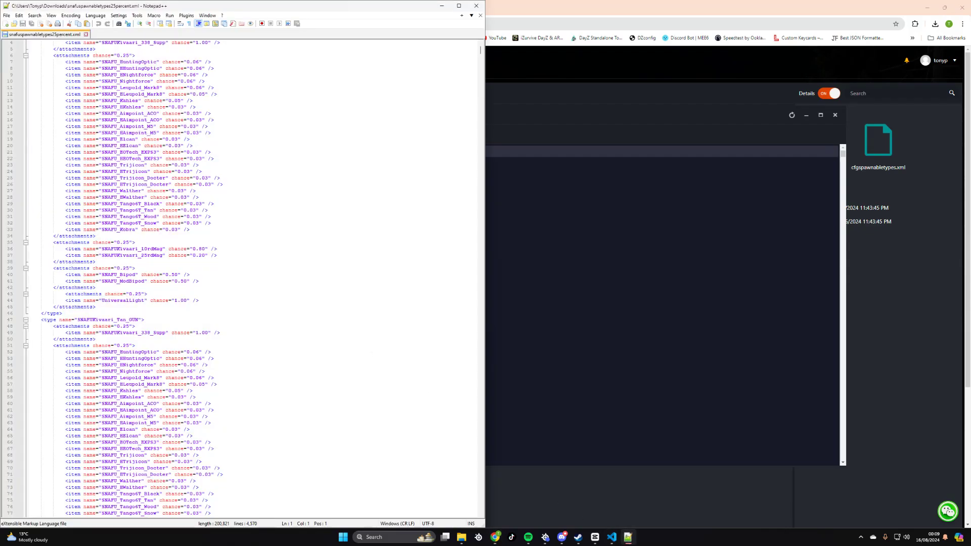
{"action": "left_click_drag", "start_coordinate": [30, 43], "coordinate": [247, 43]}
{"action": "type", "text": "<?xml version=\"1.0\" encoding=\"UTF-8\" standalone=\"yes\" ?>  <spawnabletypes>"}
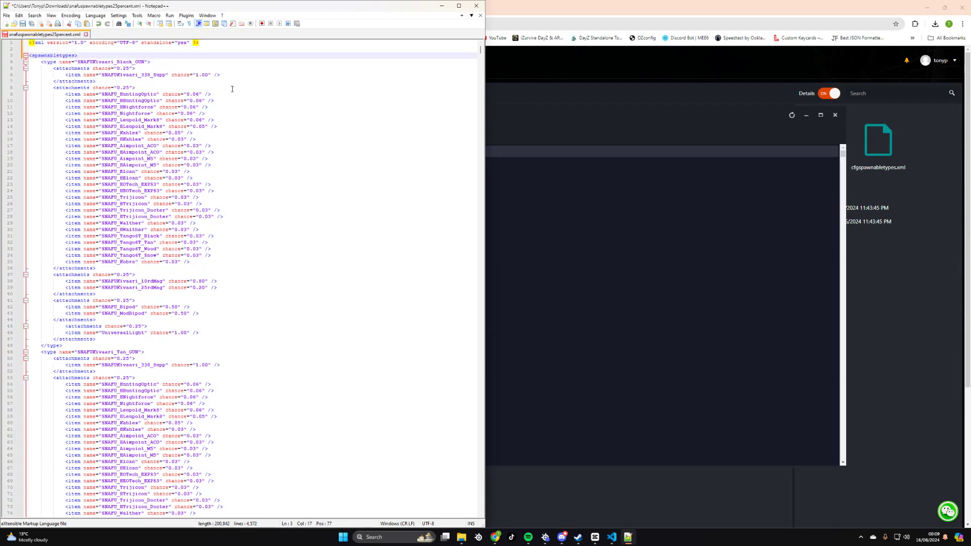
Go to the end of snafuspawnabletypes25percent.xml and copy the closing </spawnabletypes> tag from the end of the server's cfgspawnabletypes.xml.
{"action": "left_click_drag", "start_coordinate": [481, 55], "coordinate": [502, 521]}
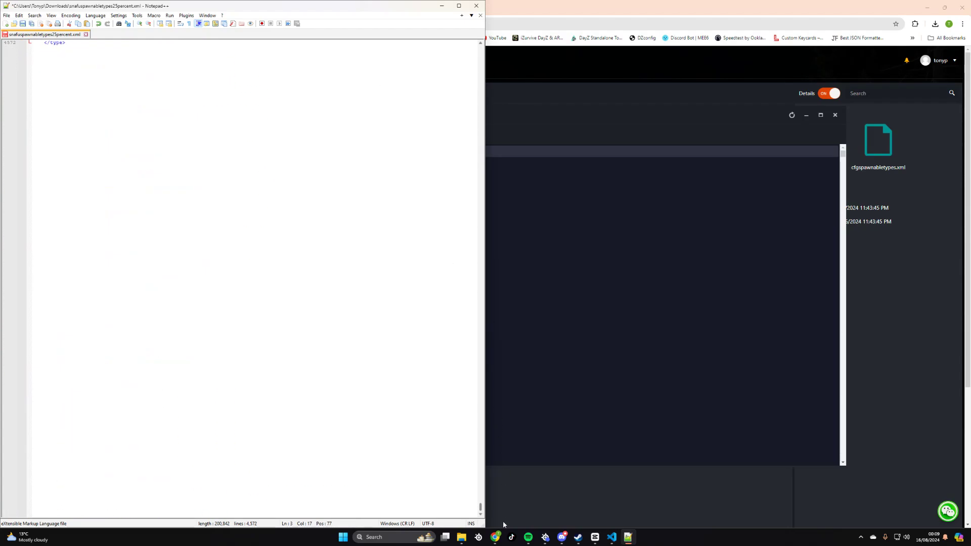
{"action": "scroll", "coordinate": [401, 432], "scroll_direction": "up", "scroll_amount": 3}
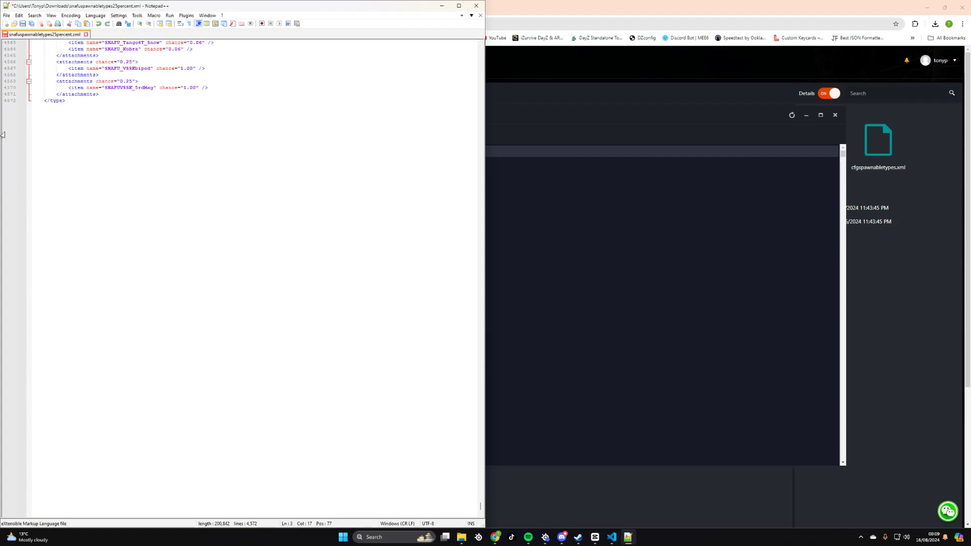
{"action": "left_click", "coordinate": [766, 233]}
{"action": "left_click_drag", "start_coordinate": [843, 155], "coordinate": [841, 460]}
{"action": "left_click_drag", "start_coordinate": [179, 461], "coordinate": [133, 461]}
{"action": "key", "text": "ctrl+c"}
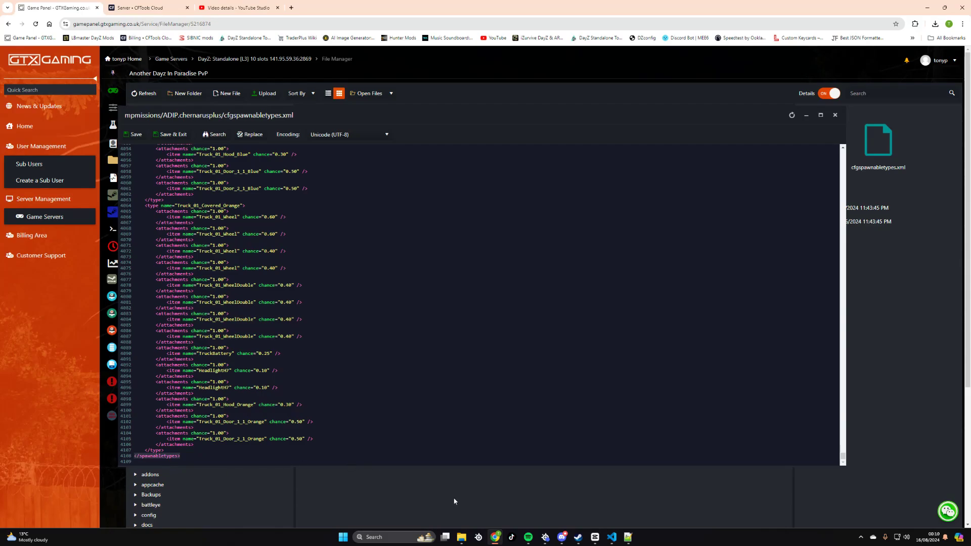
Add the copied </spawnabletypes> tag on a new line after the last </type> in snafuspawnabletypes25percent.xml and save the file.
{"action": "left_click", "coordinate": [613, 537]}
{"action": "left_click", "coordinate": [628, 537]}
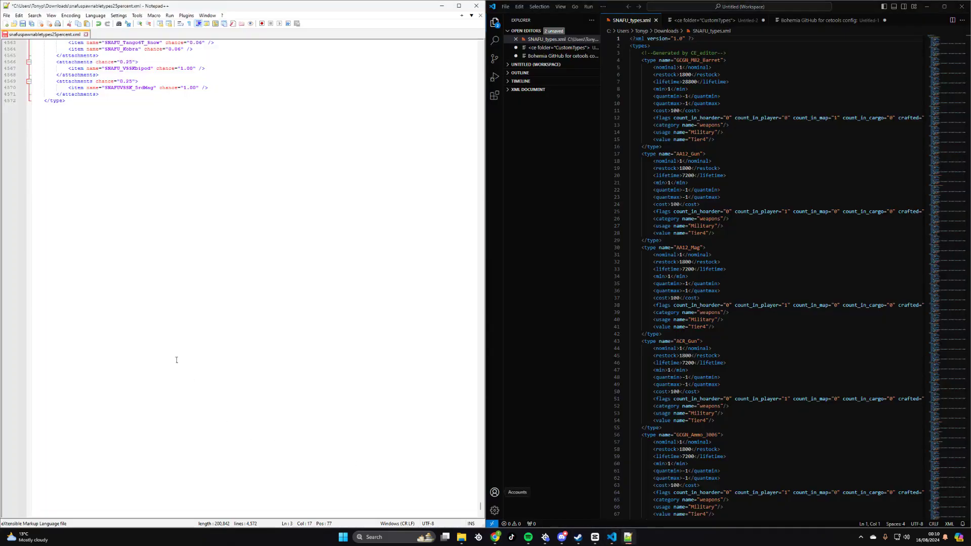
{"action": "left_click", "coordinate": [67, 101]}
{"action": "key", "text": "Return"}
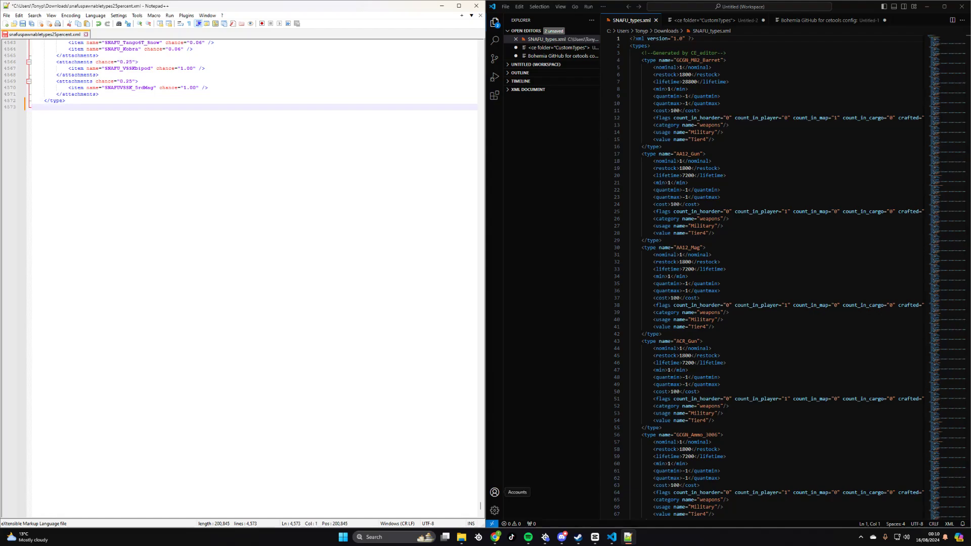
{"action": "key", "text": "ctrl+v"}
{"action": "left_click", "coordinate": [23, 24]}
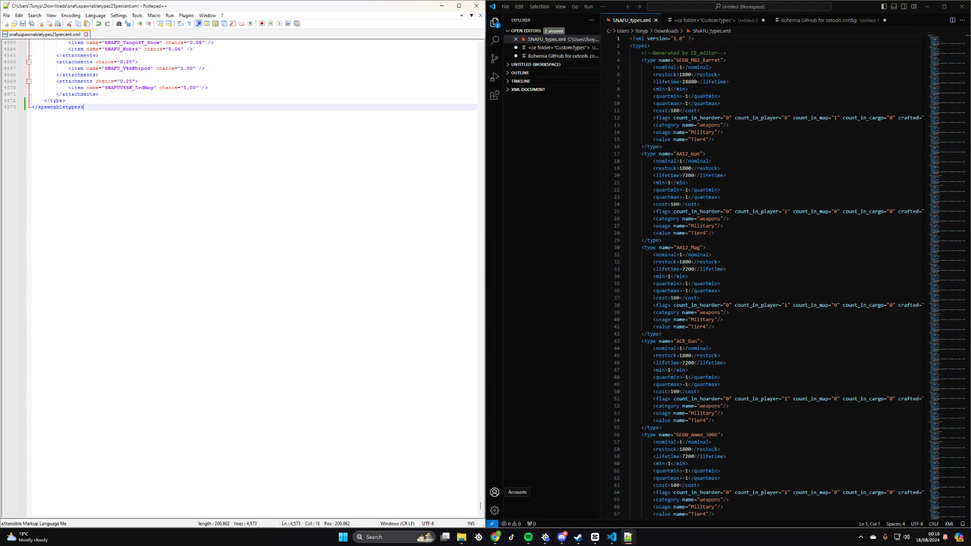
{"action": "scroll", "coordinate": [203, 216], "scroll_direction": "up", "scroll_amount": 11}
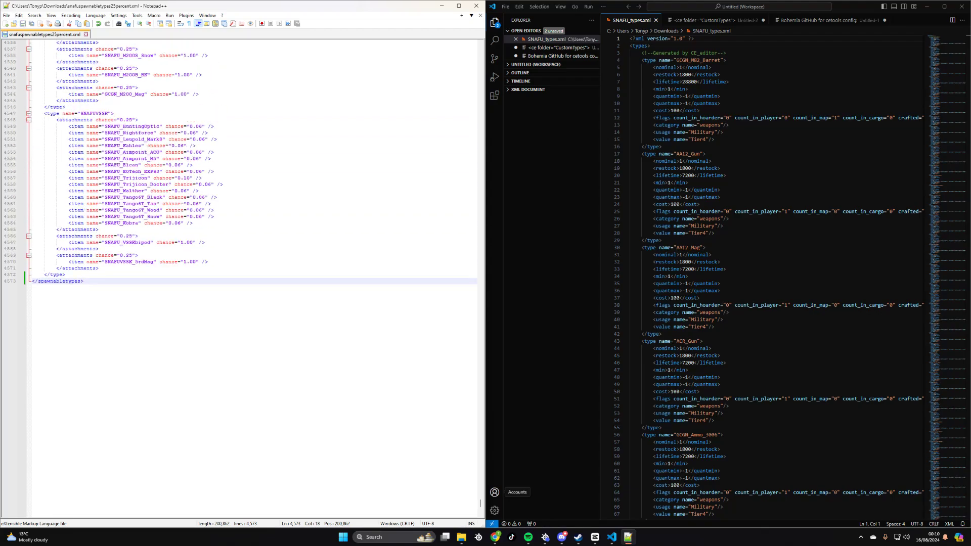
{"action": "scroll", "coordinate": [203, 216], "scroll_direction": "up", "scroll_amount": 20}
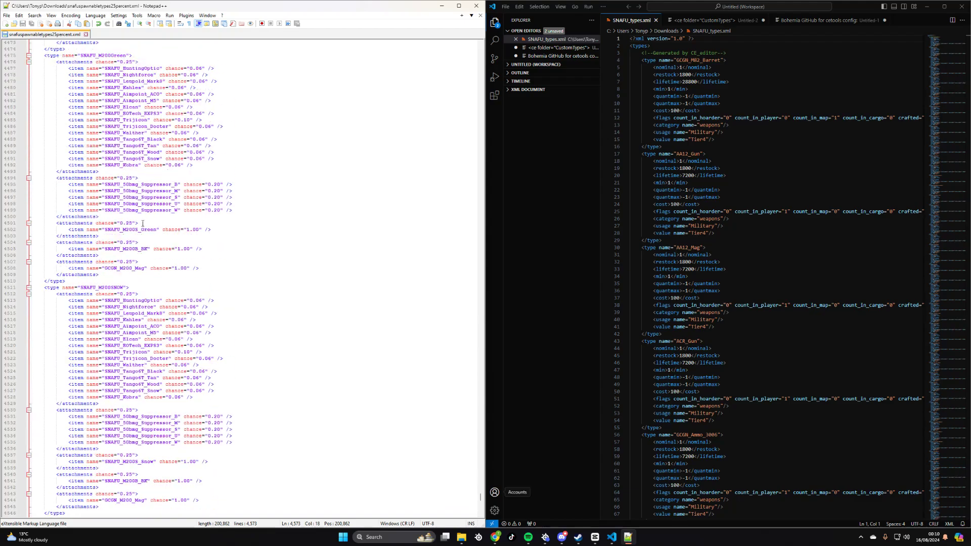
{"action": "scroll", "coordinate": [142, 217], "scroll_direction": "up", "scroll_amount": 20}
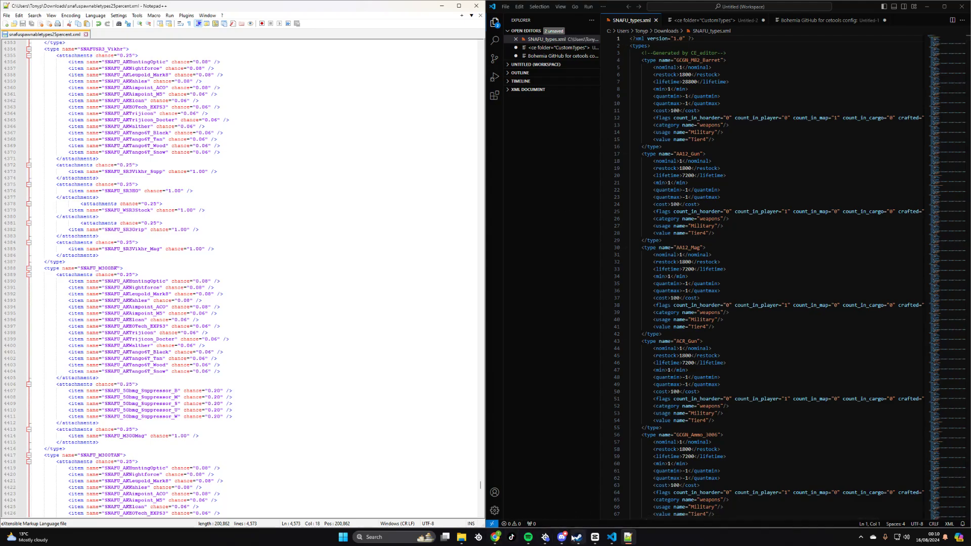
In Chrome, close cfgspawnabletypes.xml and open types.xml from the mission's db folder.
{"action": "mouse_move", "coordinate": [562, 537]}
{"action": "left_click", "coordinate": [495, 537]}
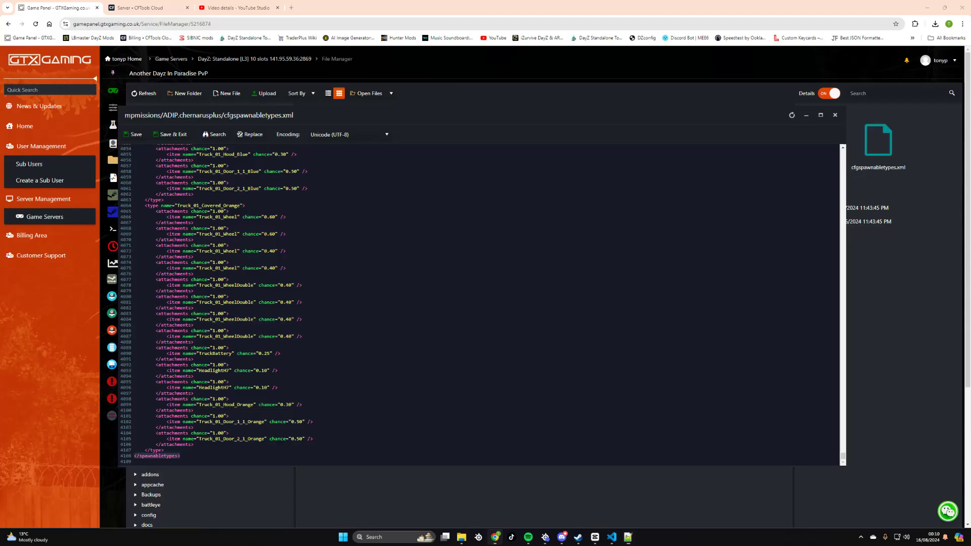
{"action": "left_click", "coordinate": [835, 115]}
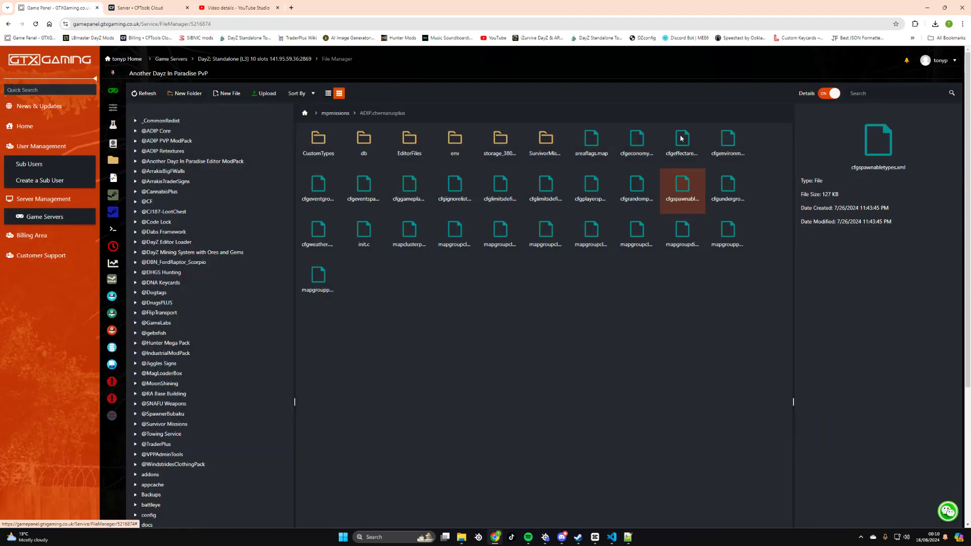
{"action": "double_click", "coordinate": [364, 143]}
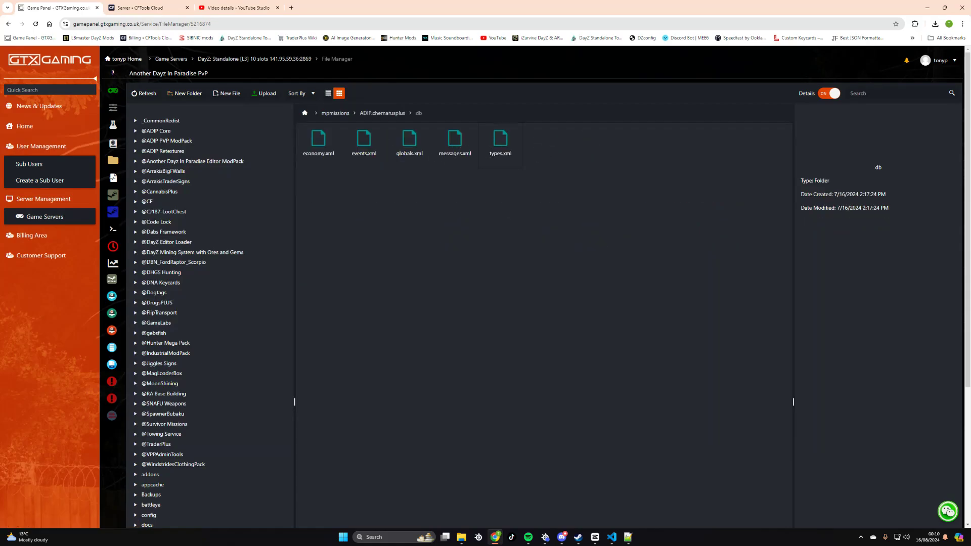
{"action": "double_click", "coordinate": [498, 144]}
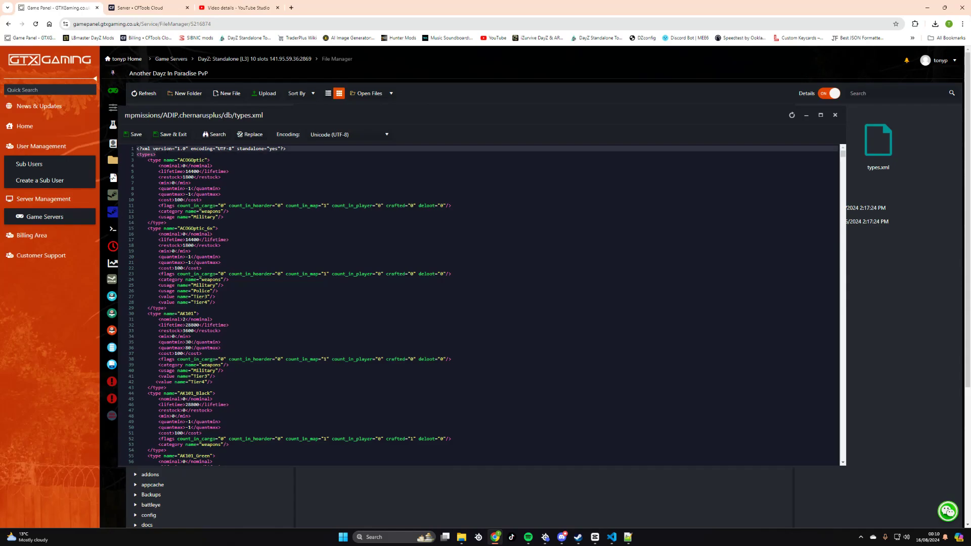
Replace the first two lines of SNAFU_types.xml in Visual Studio Code with <?xml version="1.0" encoding="UTF-8" standalone="yes"?> and <types>.
{"action": "left_click", "coordinate": [612, 538]}
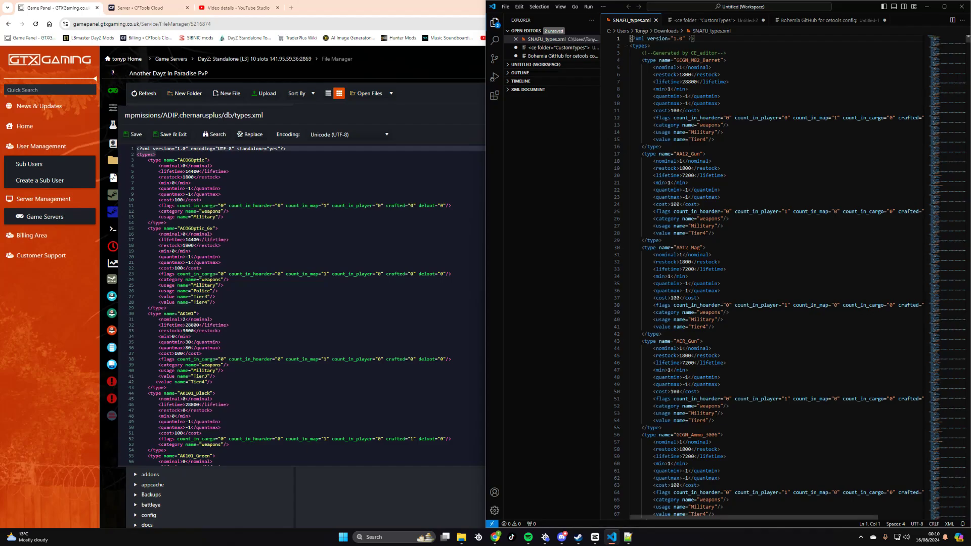
{"action": "key", "text": "shift+Down"}
{"action": "key", "text": "shift+End"}
{"action": "type", "text": "<?xml version=\"1.0\" encoding=\"UTF-8\" standalone=\"yes\"?> <types>"}
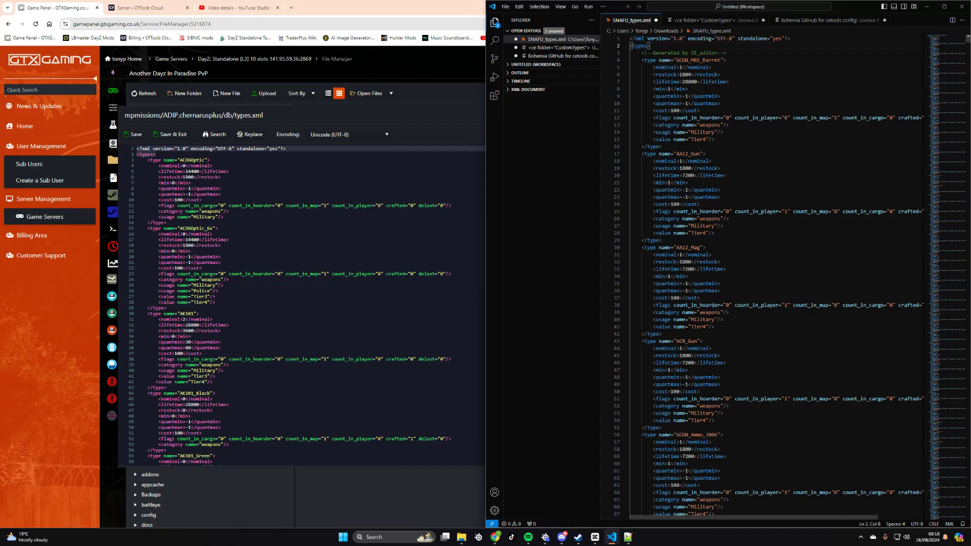
Compare the closing tag at the end of SNAFU_types.xml with the end of the server's types.xml, and close types.xml.
{"action": "left_click_drag", "start_coordinate": [968, 39], "coordinate": [965, 524]}
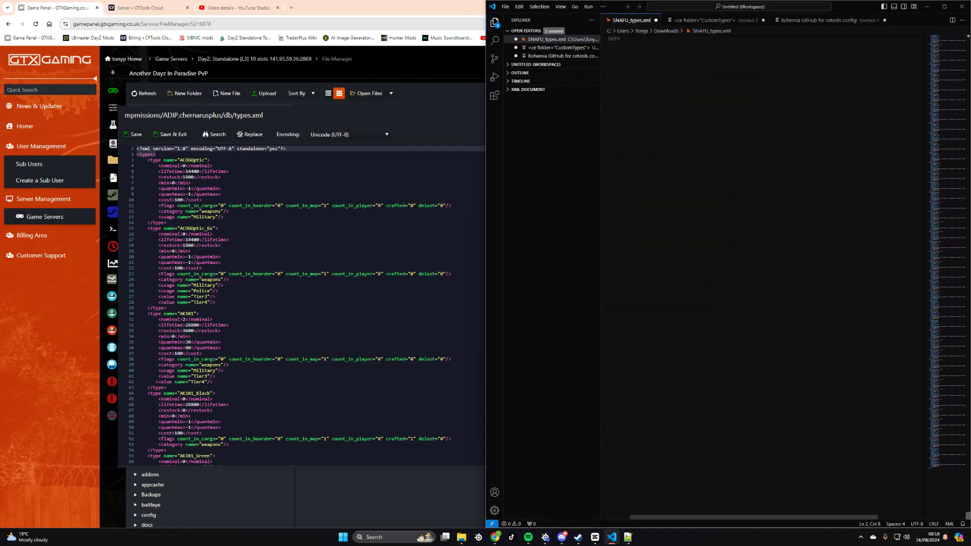
{"action": "scroll", "coordinate": [769, 278], "scroll_direction": "up", "scroll_amount": 4}
{"action": "scroll", "coordinate": [769, 278], "scroll_direction": "up", "scroll_amount": 2}
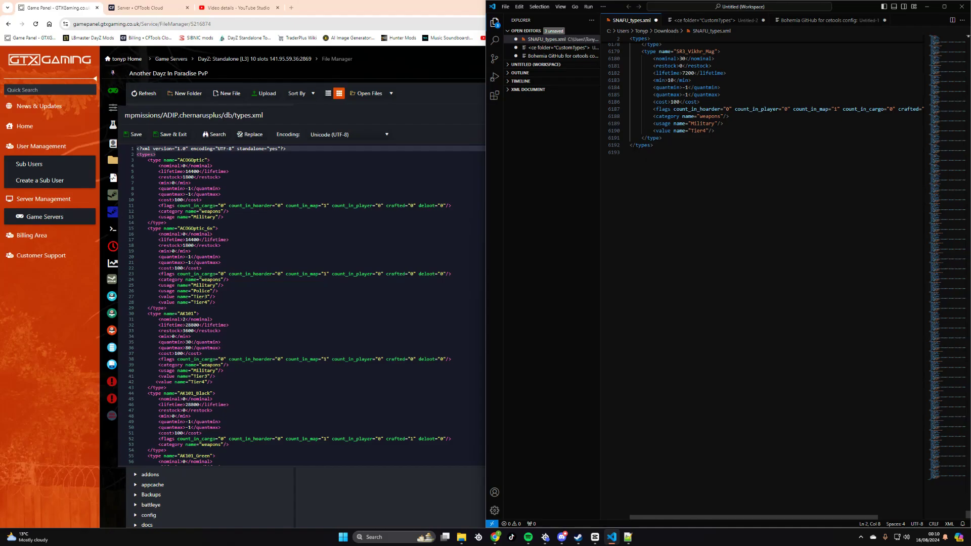
{"action": "left_click", "coordinate": [495, 537]}
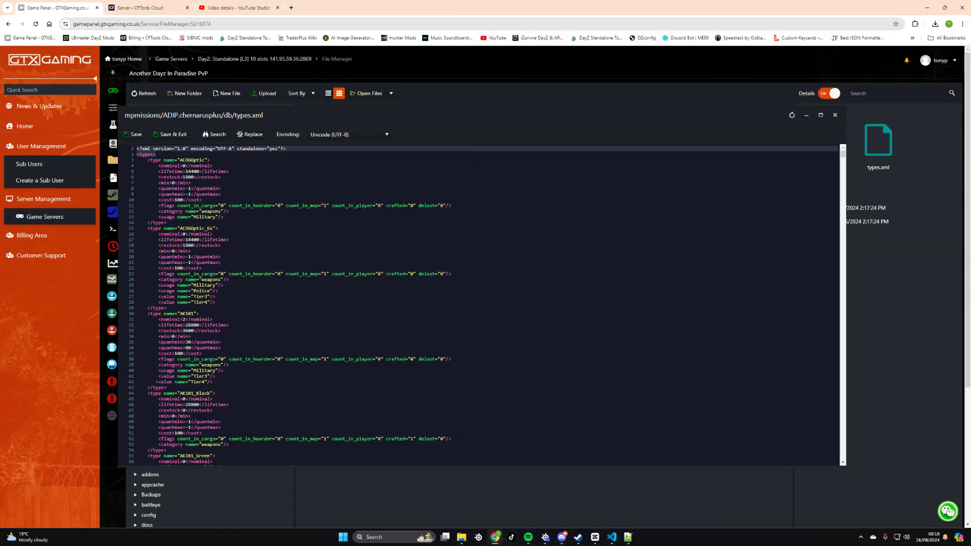
{"action": "left_click_drag", "start_coordinate": [843, 154], "coordinate": [843, 461]}
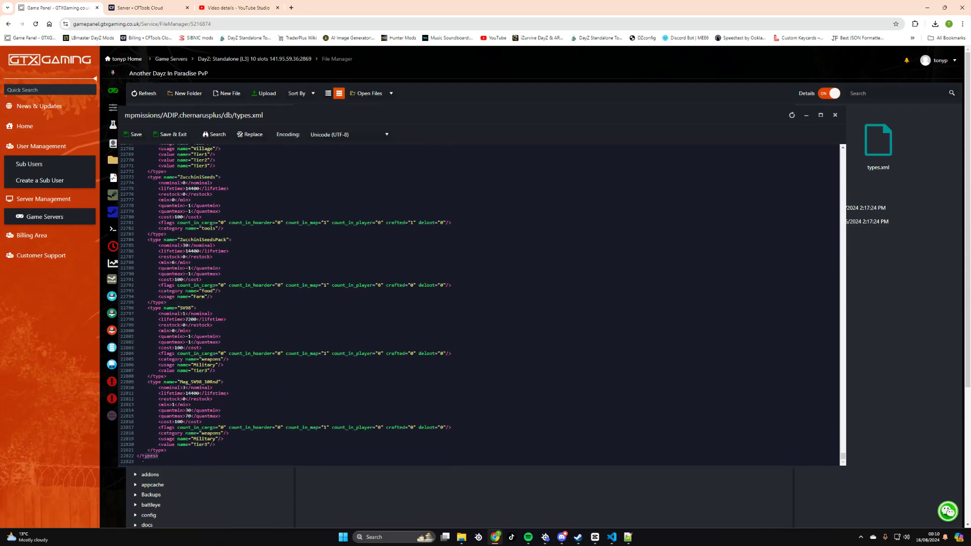
{"action": "left_click", "coordinate": [137, 458]}
{"action": "left_click", "coordinate": [835, 115]}
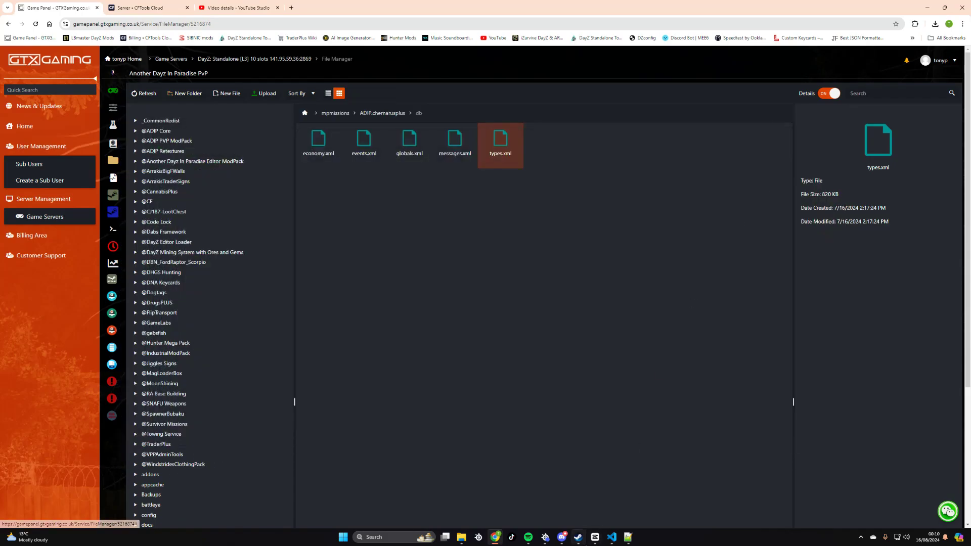
Bring both SNAFU files back side by side and check the closing </types> tag in SNAFU_types.xml.
{"action": "left_click", "coordinate": [612, 537]}
{"action": "left_click", "coordinate": [628, 537]}
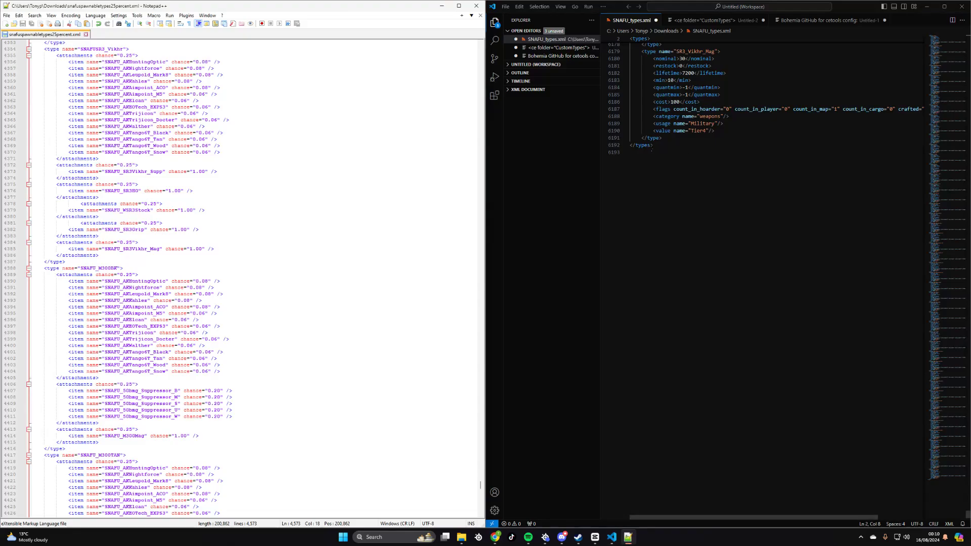
{"action": "left_click_drag", "start_coordinate": [652, 146], "coordinate": [630, 146]}
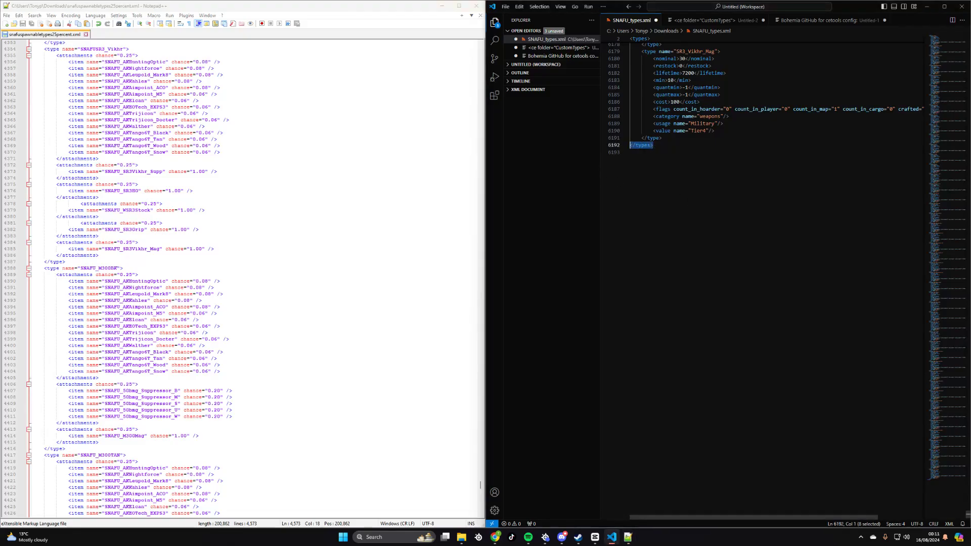
{"action": "key", "text": "Right"}
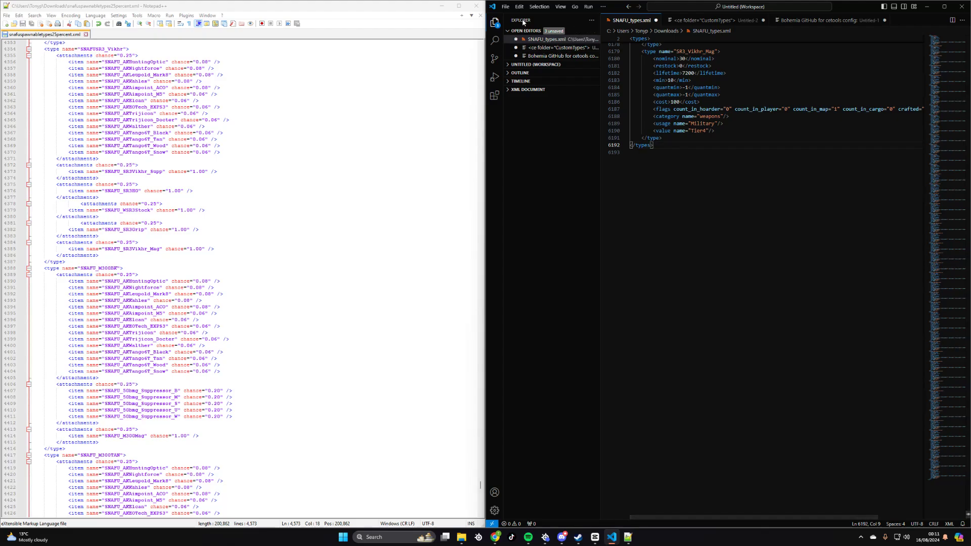
Save SNAFU_types.xml and return to the beginning of the file.
{"action": "left_click", "coordinate": [506, 7]}
{"action": "left_click", "coordinate": [545, 143]}
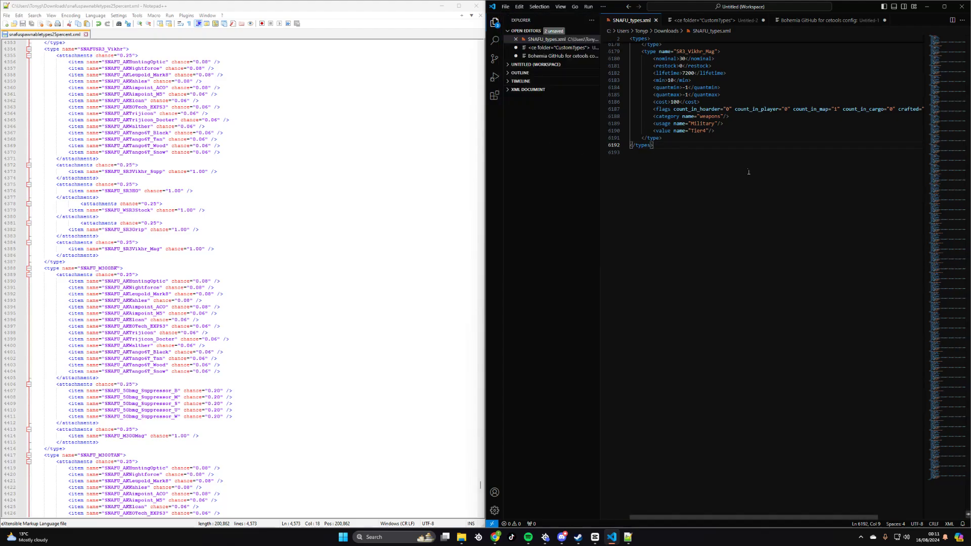
{"action": "scroll", "coordinate": [749, 169], "scroll_direction": "up", "scroll_amount": 5}
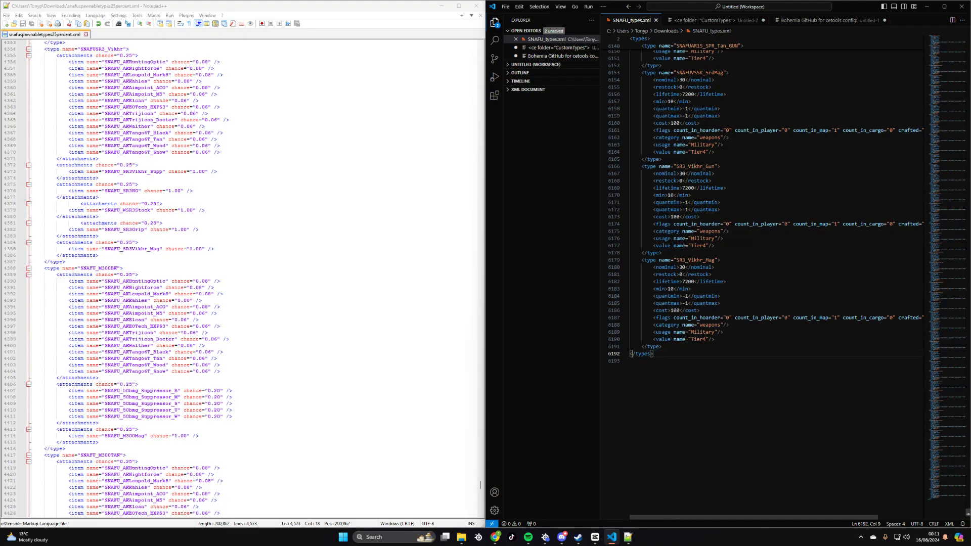
{"action": "scroll", "coordinate": [759, 278], "scroll_direction": "up", "scroll_amount": 15}
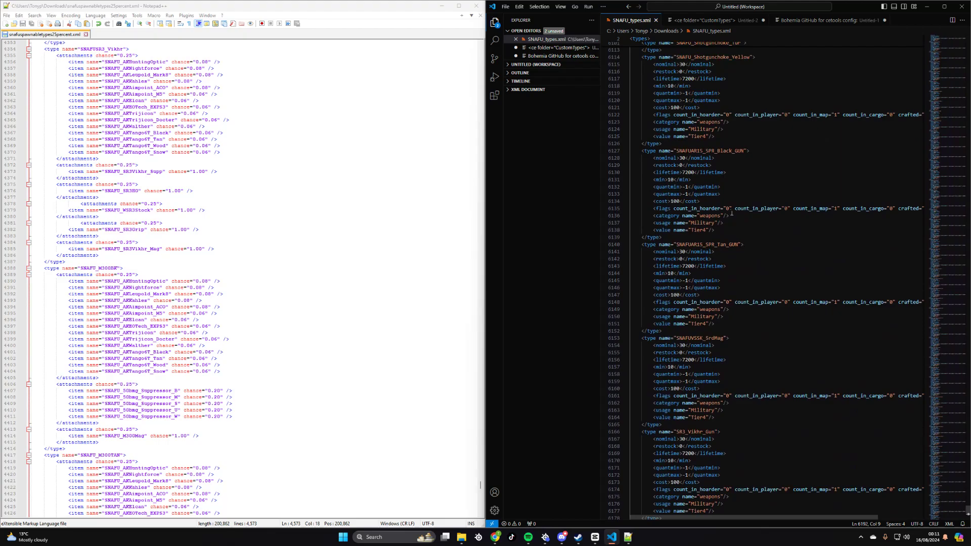
{"action": "scroll", "coordinate": [759, 278], "scroll_direction": "up", "scroll_amount": 12}
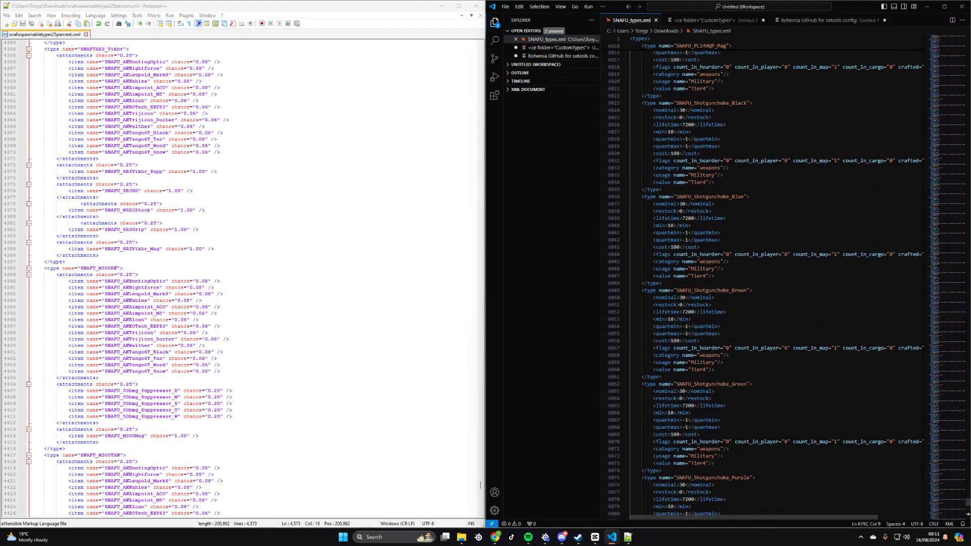
{"action": "scroll", "coordinate": [759, 278], "scroll_direction": "up", "scroll_amount": 1}
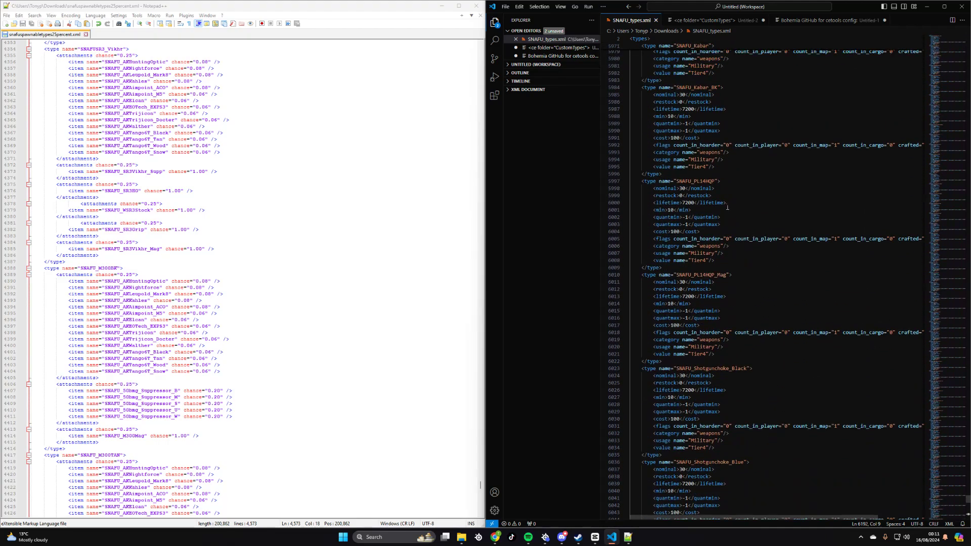
{"action": "scroll", "coordinate": [727, 207], "scroll_direction": "up", "scroll_amount": 12}
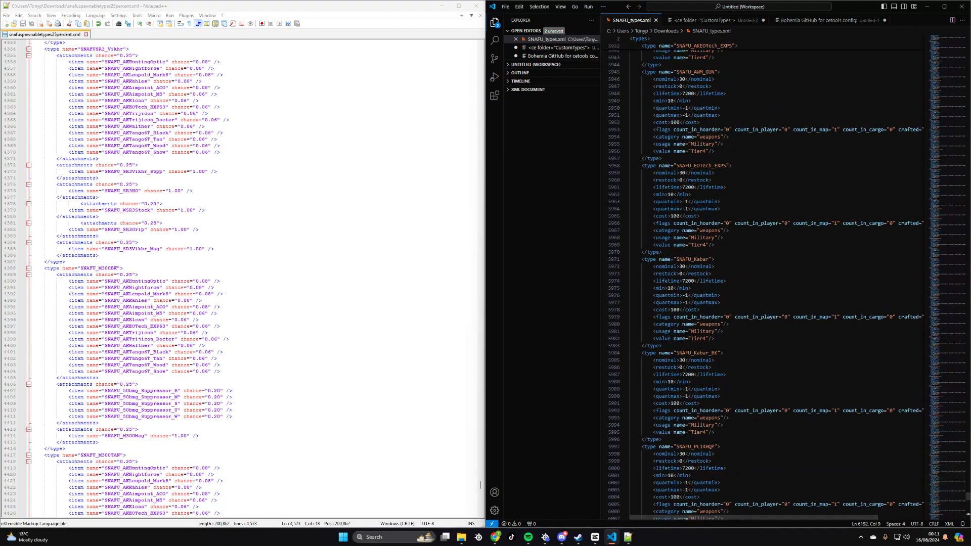
{"action": "left_click_drag", "start_coordinate": [967, 497], "coordinate": [967, 38]}
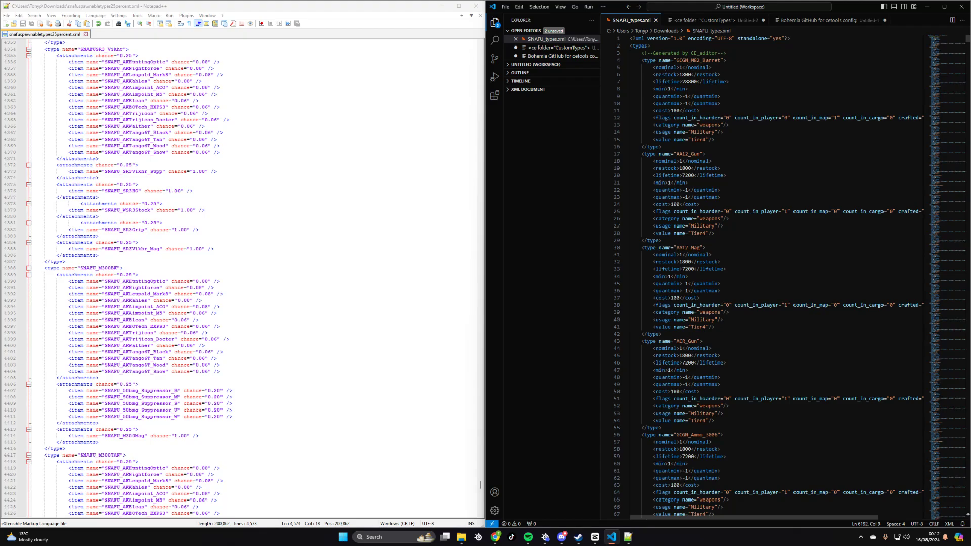
Set the nominal value of GCGN_M82_Barret to 0 and highlight its min entry.
{"action": "left_click_drag", "start_coordinate": [652, 70], "coordinate": [719, 70]}
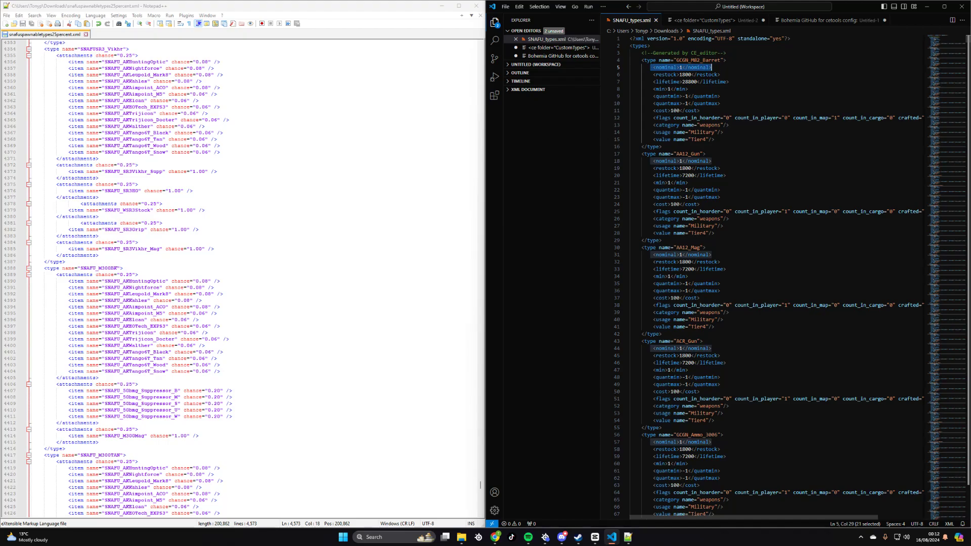
{"action": "left_click_drag", "start_coordinate": [652, 74], "coordinate": [735, 87]}
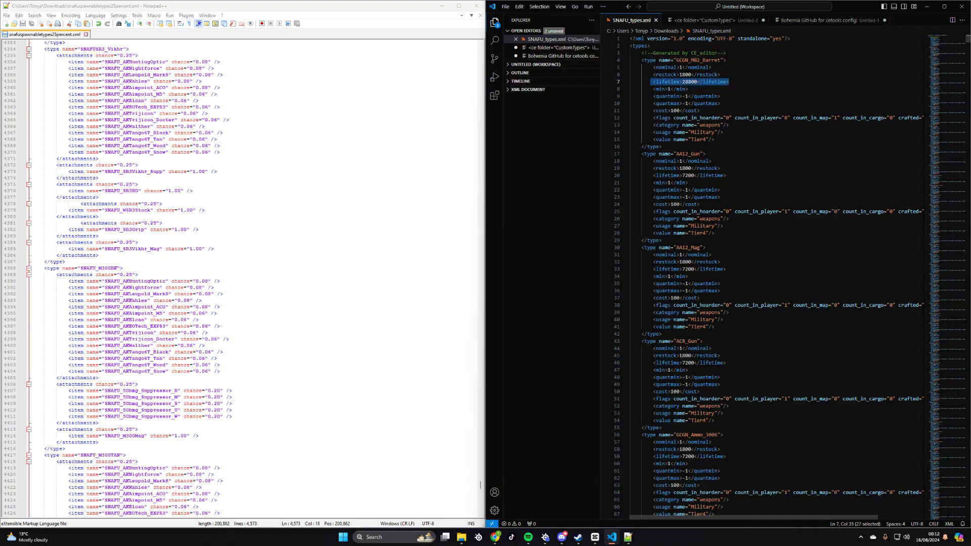
{"action": "left_click_drag", "start_coordinate": [652, 89], "coordinate": [723, 70]}
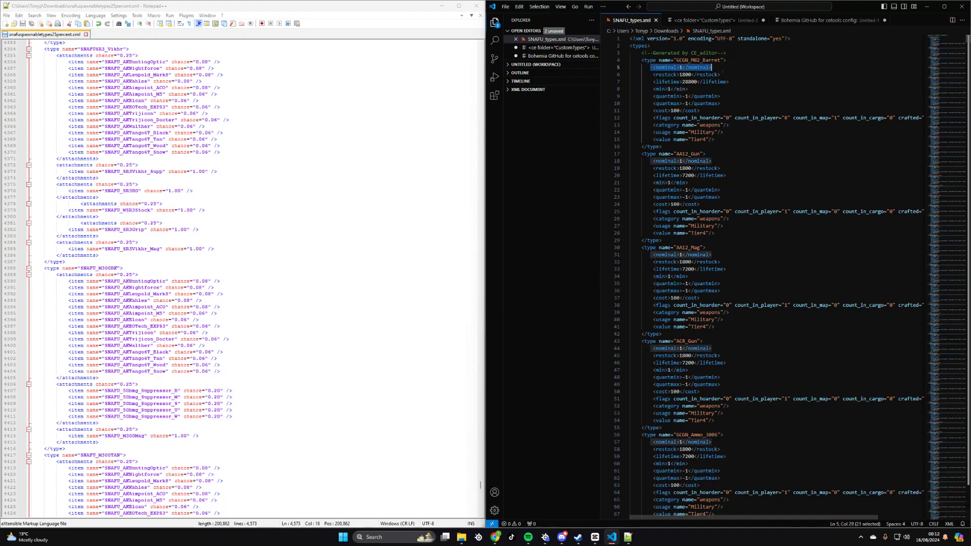
{"action": "double_click", "coordinate": [681, 67]}
{"action": "type", "text": "0"}
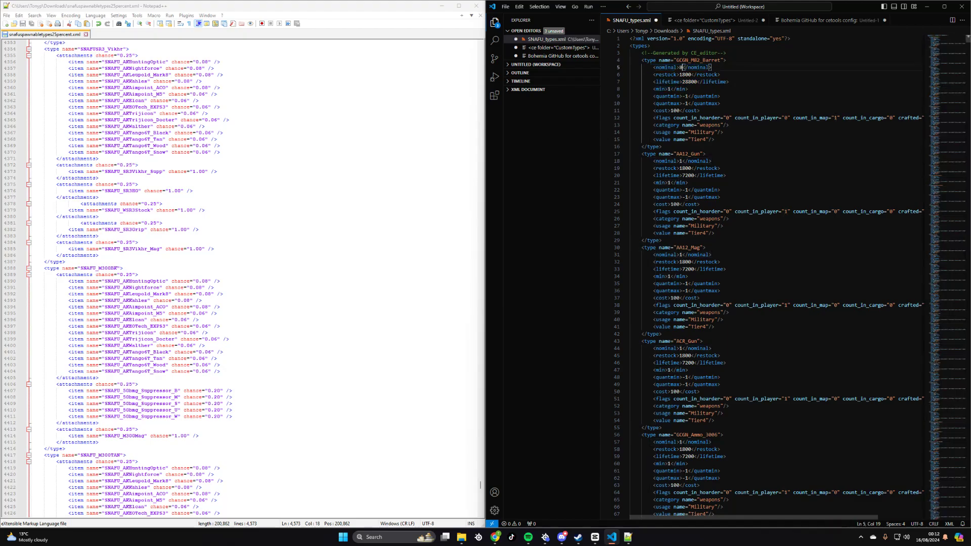
{"action": "left_click_drag", "start_coordinate": [653, 89], "coordinate": [712, 67]}
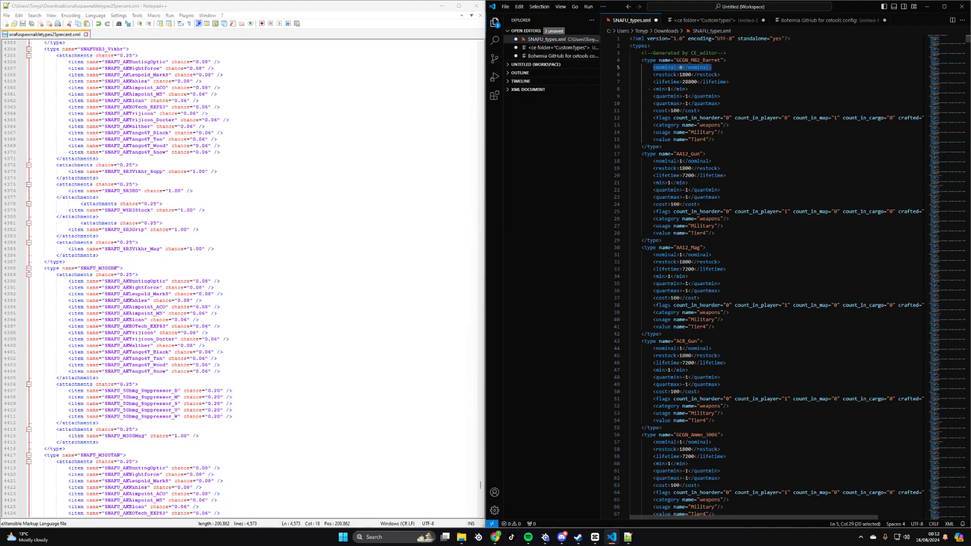
{"action": "left_click_drag", "start_coordinate": [653, 89], "coordinate": [689, 89]}
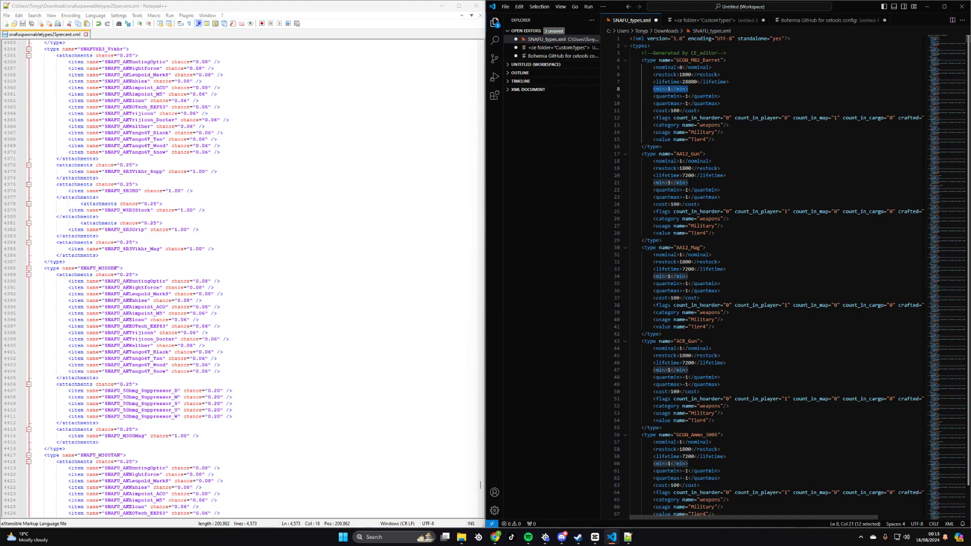
In Chrome, go to the ADIP.chernarusplus mission folder and download cfglimitsdefinition.xml.
{"action": "left_click", "coordinate": [495, 537]}
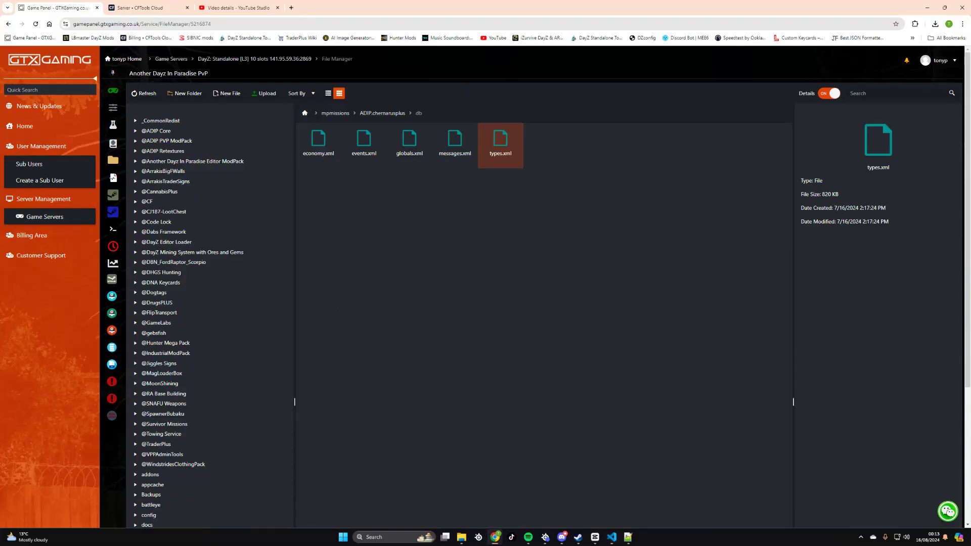
{"action": "left_click", "coordinate": [381, 113]}
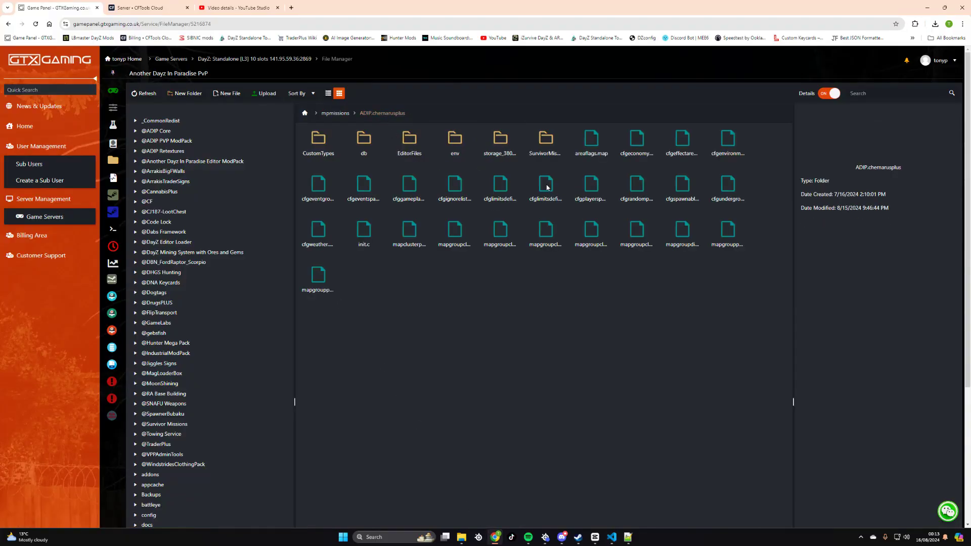
{"action": "left_click", "coordinate": [499, 188]}
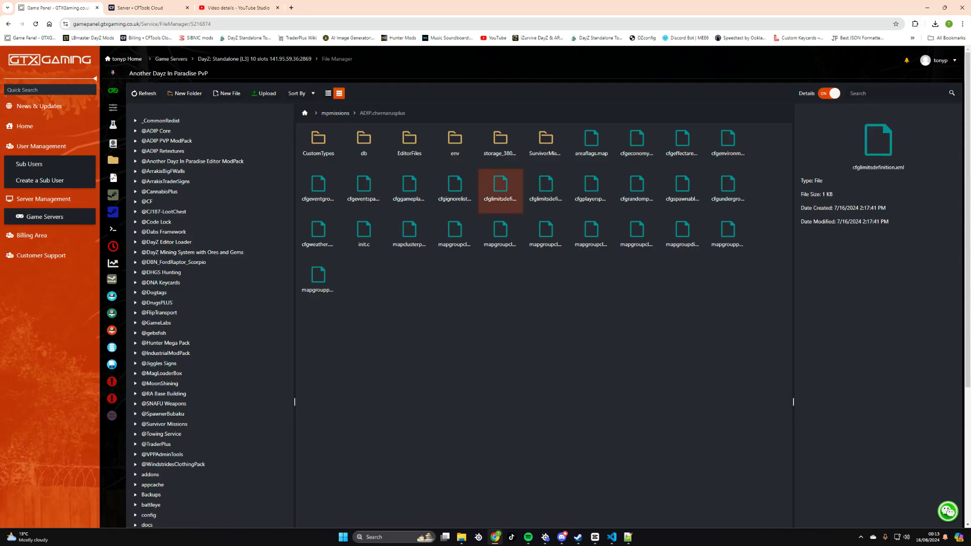
{"action": "right_click", "coordinate": [502, 187]}
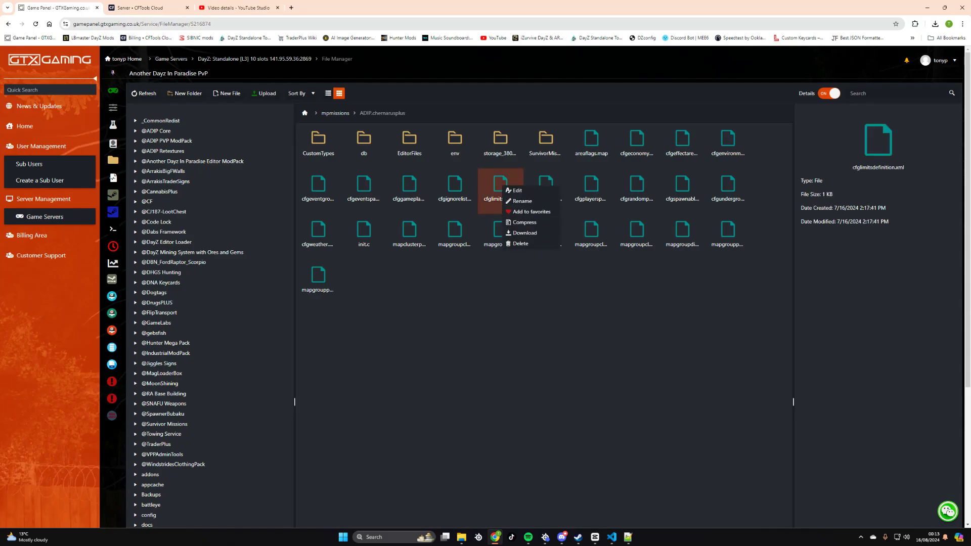
{"action": "left_click", "coordinate": [525, 232]}
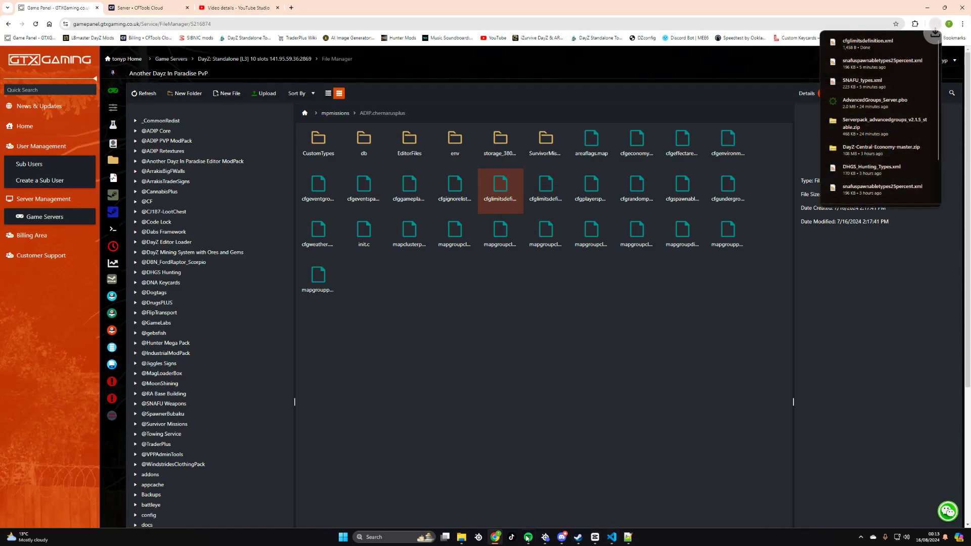
Open the downloaded cfglimitsdefinition.xml in Notepad++ and bring SNAFU_types.xml in Visual Studio Code back beside it.
{"action": "left_click", "coordinate": [461, 537]}
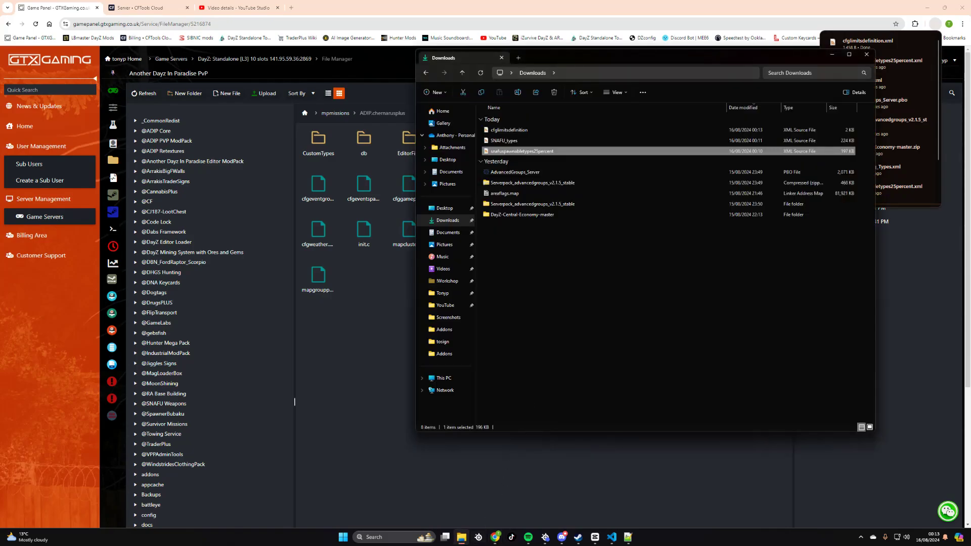
{"action": "right_click", "coordinate": [513, 130]}
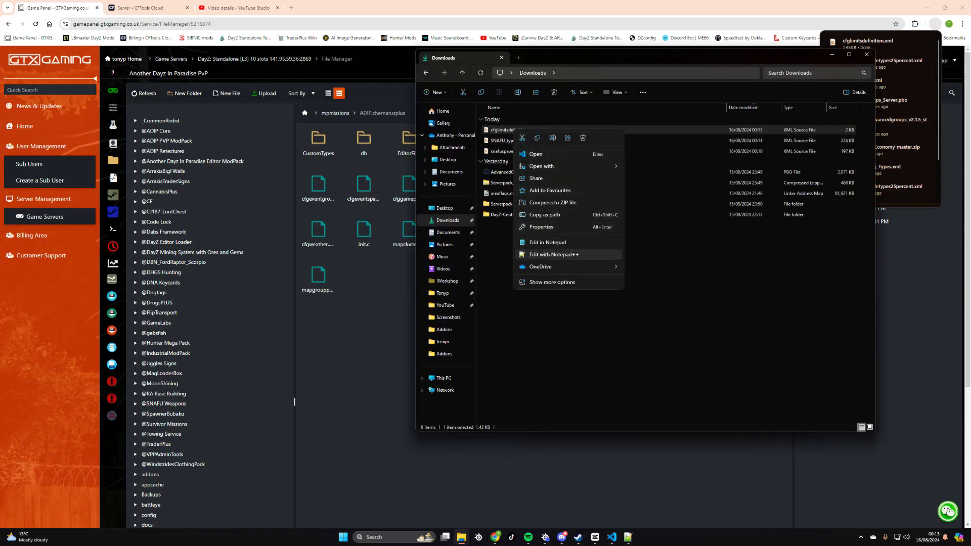
{"action": "left_click", "coordinate": [554, 254]}
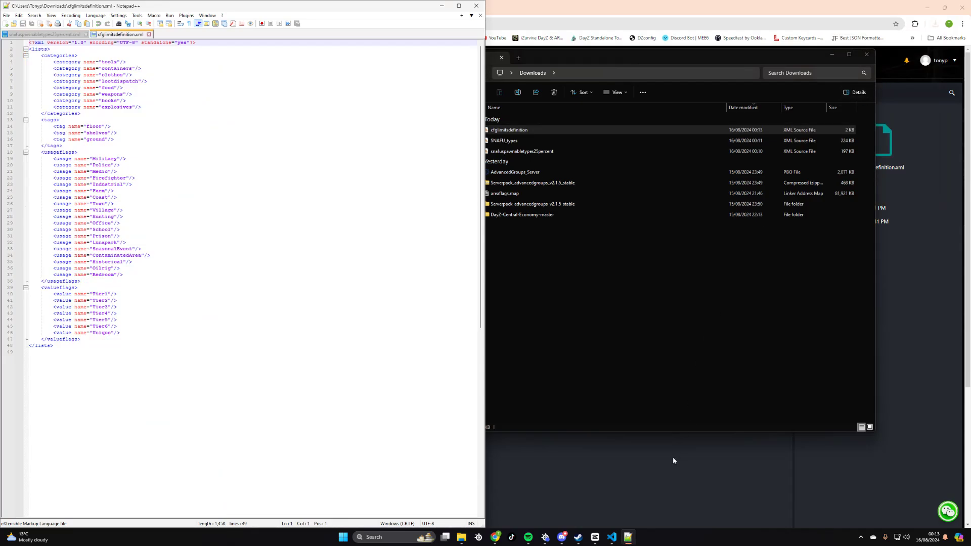
{"action": "left_click", "coordinate": [608, 537]}
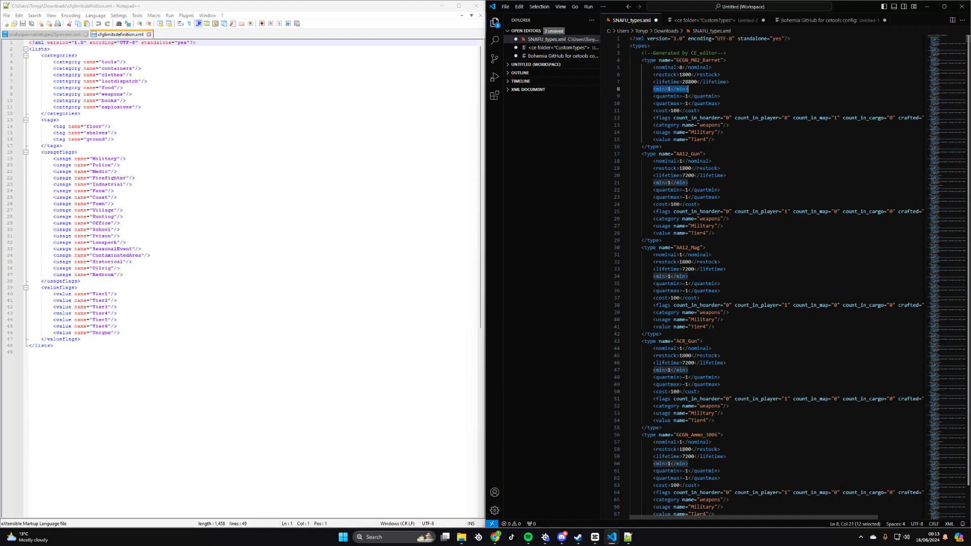
Try editing the tier in AA12_Gun's value entry and restore it to Tier4.
{"action": "scroll", "coordinate": [789, 278], "scroll_direction": "down", "scroll_amount": 1}
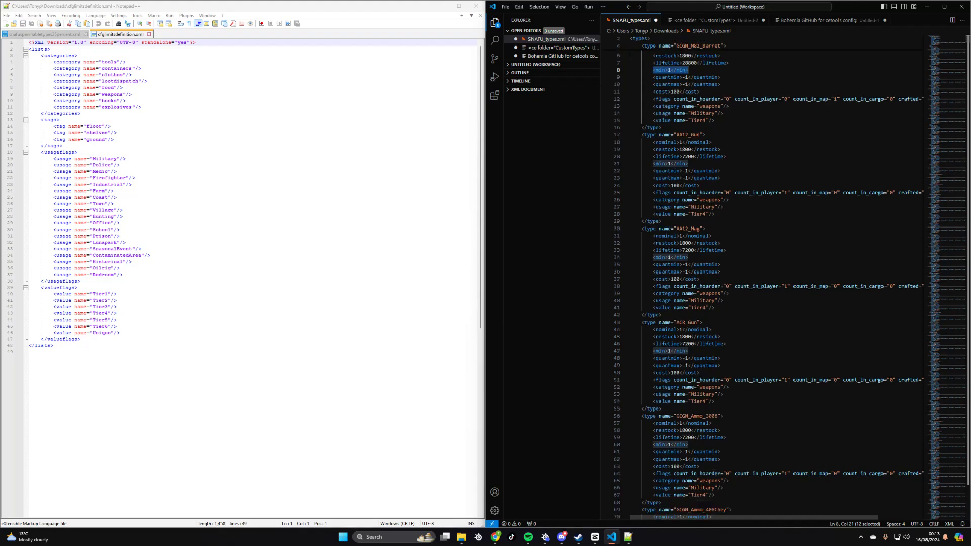
{"action": "scroll", "coordinate": [708, 278], "scroll_direction": "down", "scroll_amount": 1}
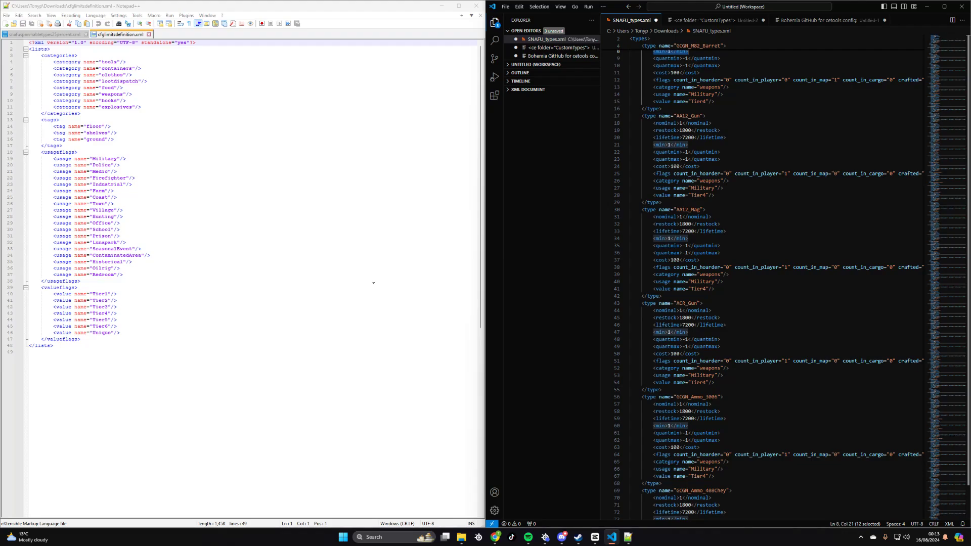
{"action": "left_click", "coordinate": [705, 195]}
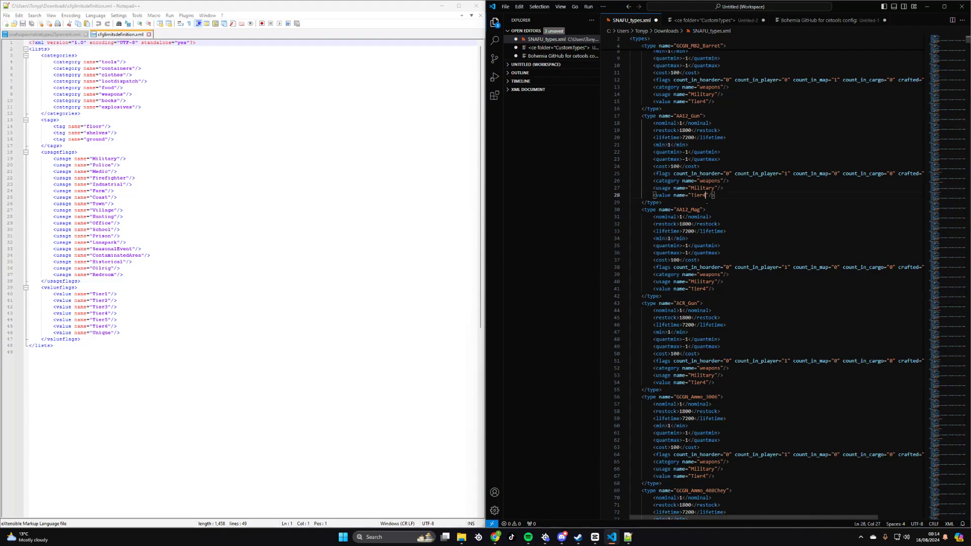
{"action": "key", "text": "BackSpace"}
{"action": "key", "text": "BackSpace"}
{"action": "type", "text": "4"}
{"action": "scroll", "coordinate": [789, 278], "scroll_direction": "up", "scroll_amount": 2}
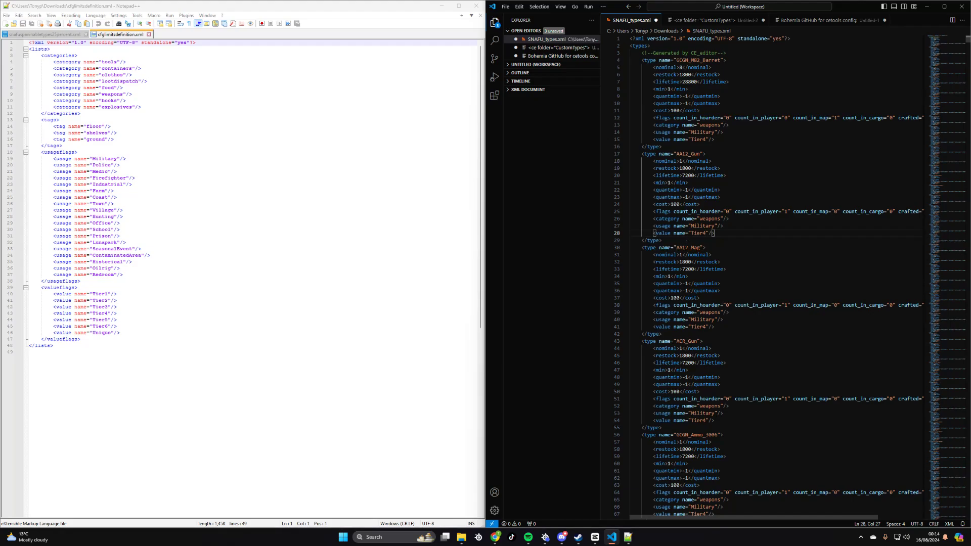
Set AA12_Mag's quantmin to 20 and its quantmax to 75.
{"action": "scroll", "coordinate": [687, 242], "scroll_direction": "down", "scroll_amount": 1}
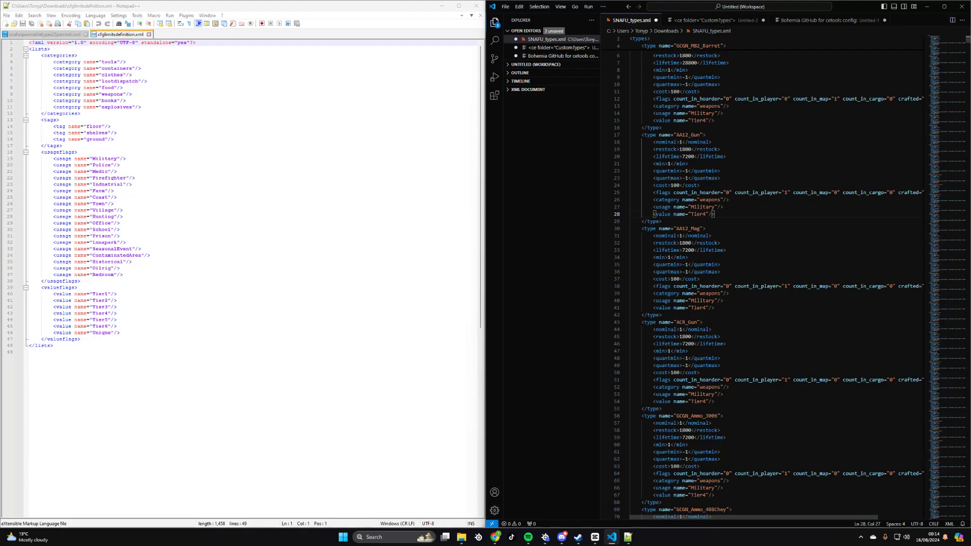
{"action": "scroll", "coordinate": [706, 176], "scroll_direction": "down", "scroll_amount": 2}
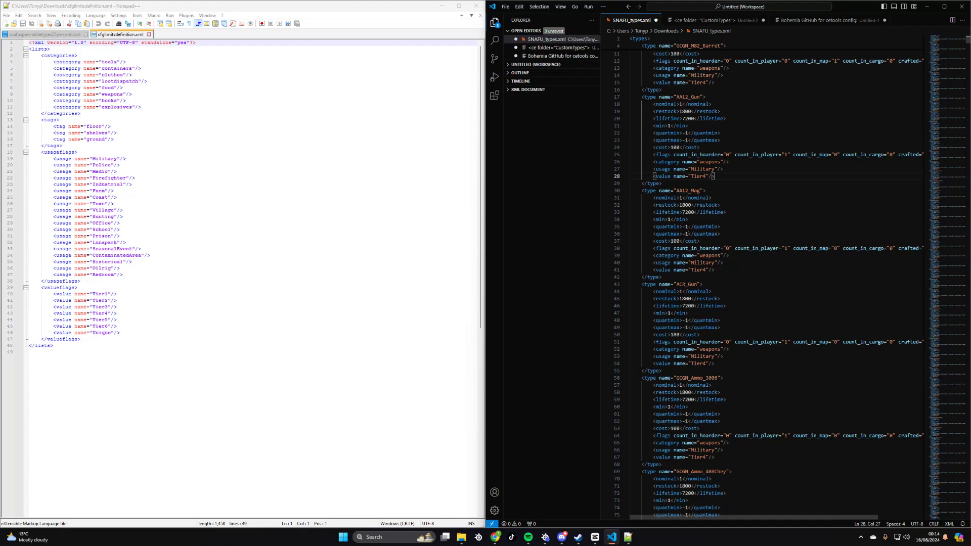
{"action": "left_click", "coordinate": [687, 227]}
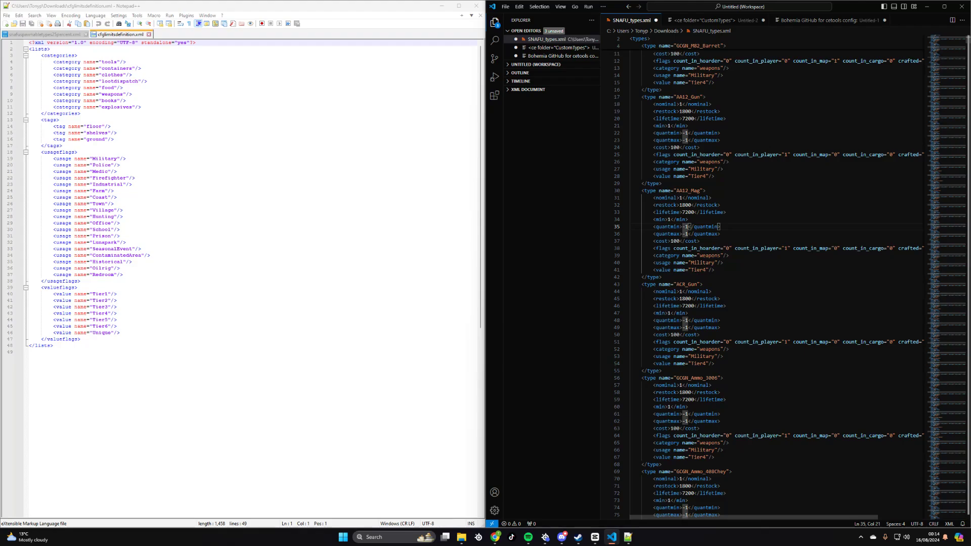
{"action": "type", "text": "20"}
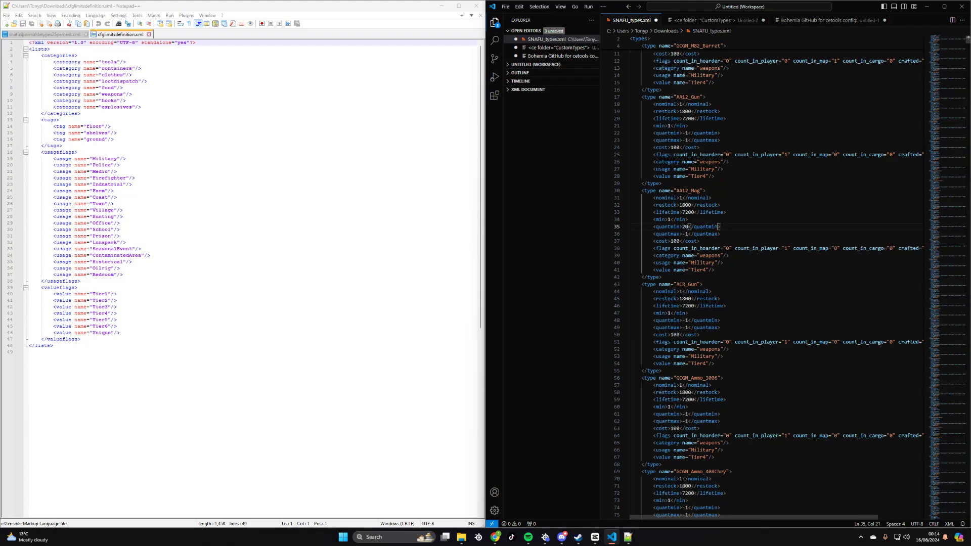
{"action": "key", "text": "Down"}
{"action": "key", "text": "shift+Left"}
{"action": "key", "text": "shift+Left"}
{"action": "type", "text": "60"}
{"action": "key", "text": "BackSpace"}
{"action": "type", "text": "5"}
{"action": "scroll", "coordinate": [789, 278], "scroll_direction": "down", "scroll_amount": 2}
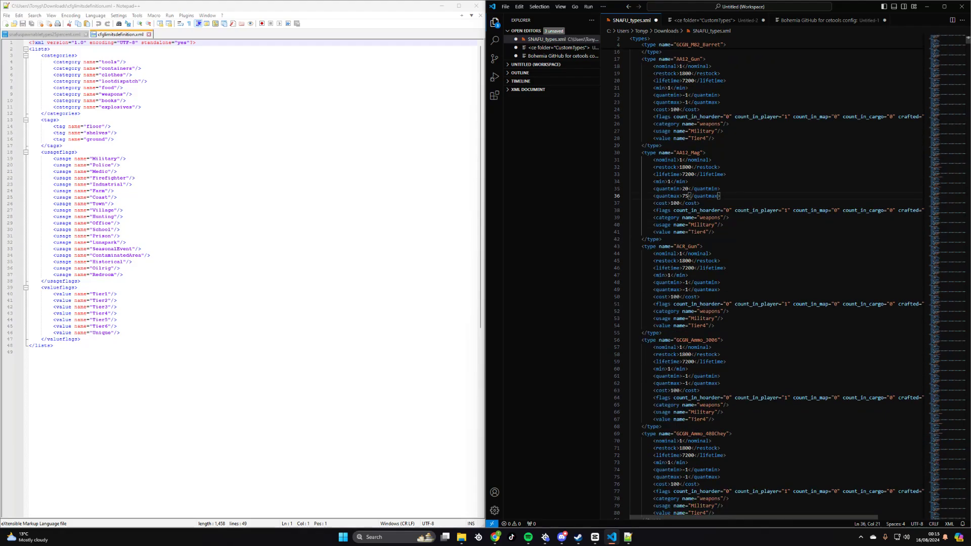
{"action": "scroll", "coordinate": [789, 278], "scroll_direction": "down", "scroll_amount": 2}
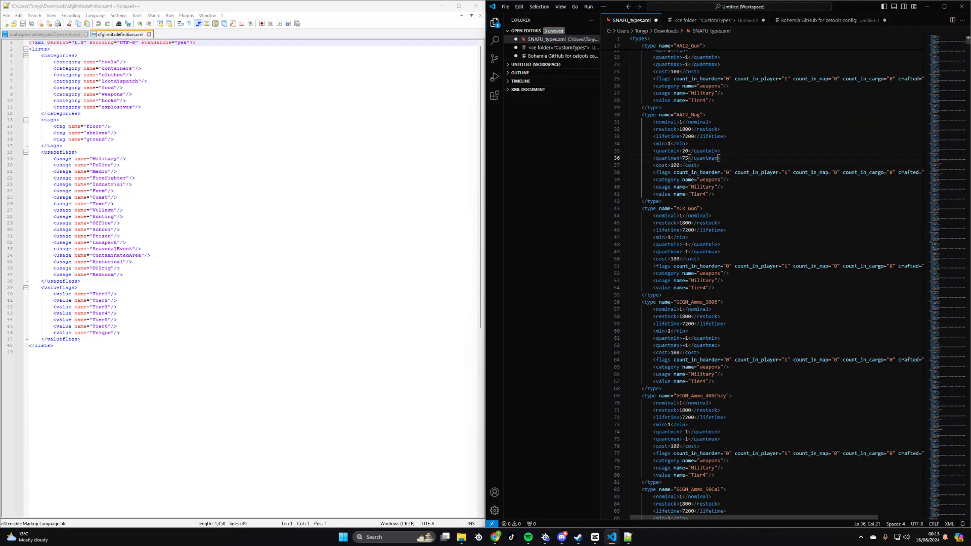
{"action": "scroll", "coordinate": [789, 278], "scroll_direction": "down", "scroll_amount": 3}
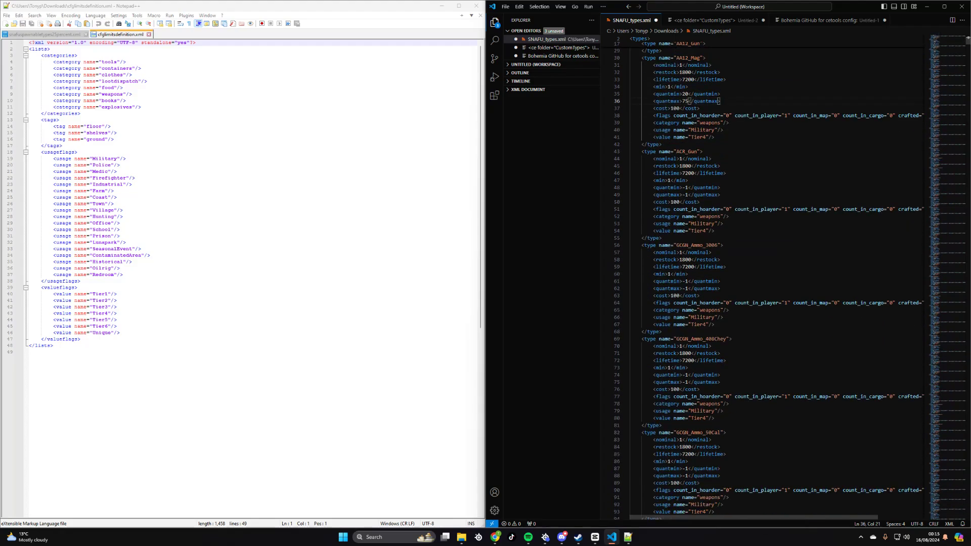
{"action": "scroll", "coordinate": [789, 278], "scroll_direction": "down", "scroll_amount": 3}
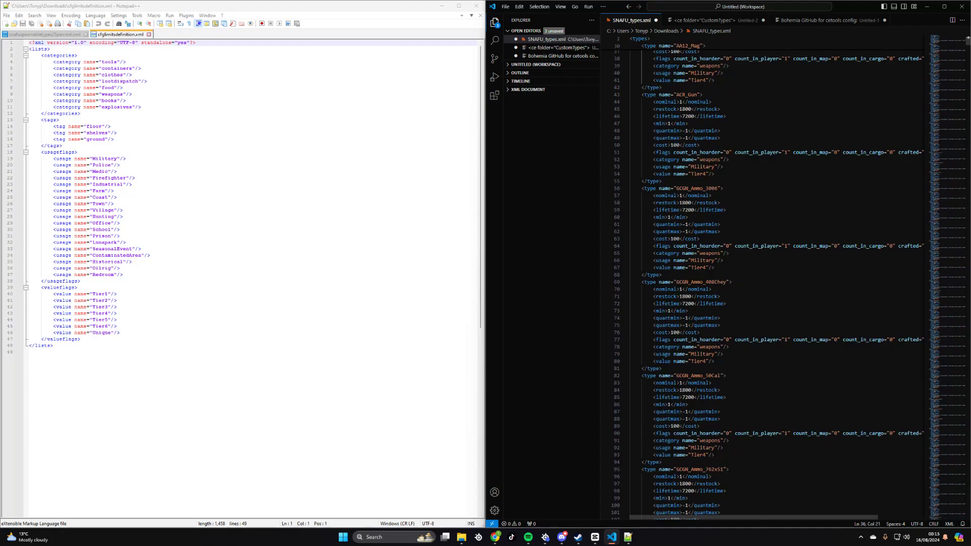
{"action": "scroll", "coordinate": [789, 278], "scroll_direction": "down", "scroll_amount": 1}
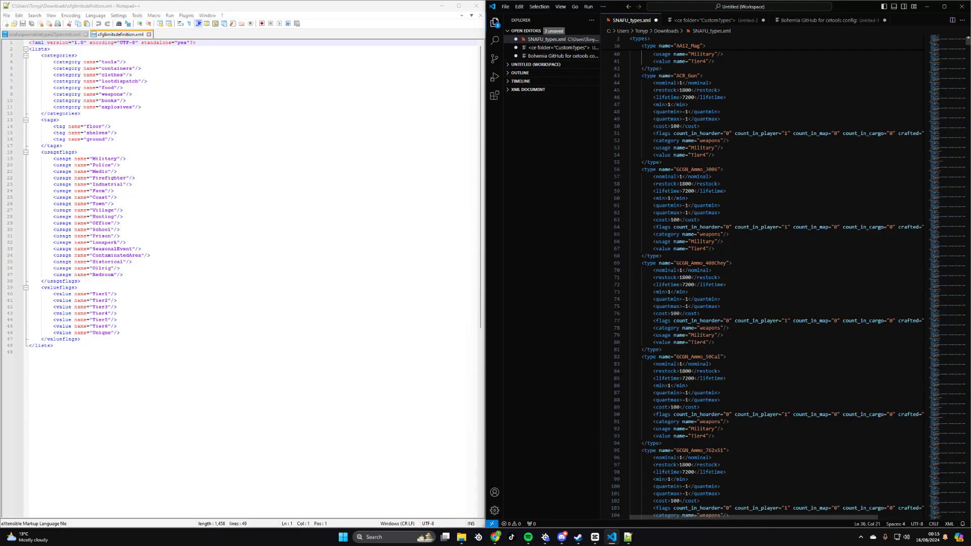
Examine the first type entries in SNAFU_types.xml, enlarging the editor window so each full flags line fits.
{"action": "scroll", "coordinate": [779, 279], "scroll_direction": "up", "scroll_amount": 1}
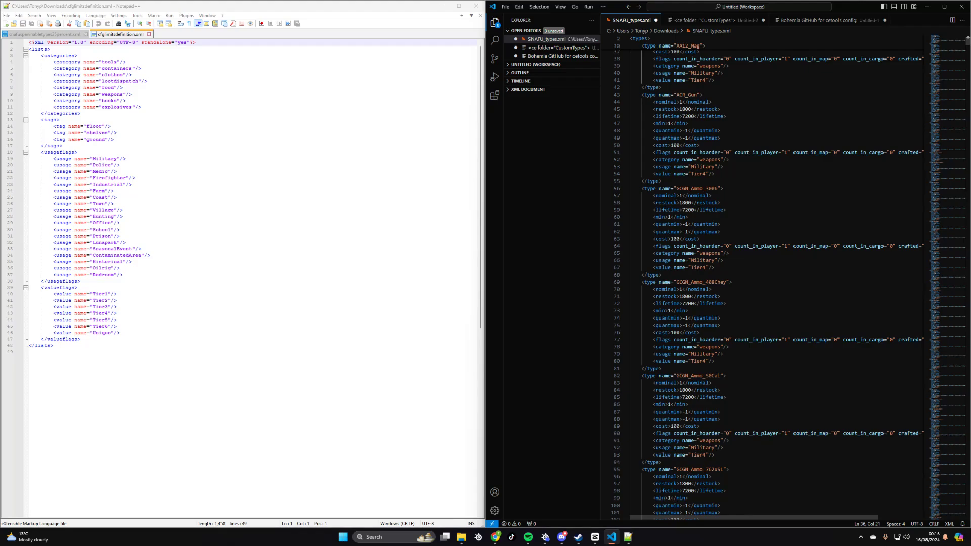
{"action": "scroll", "coordinate": [779, 278], "scroll_direction": "up", "scroll_amount": 9}
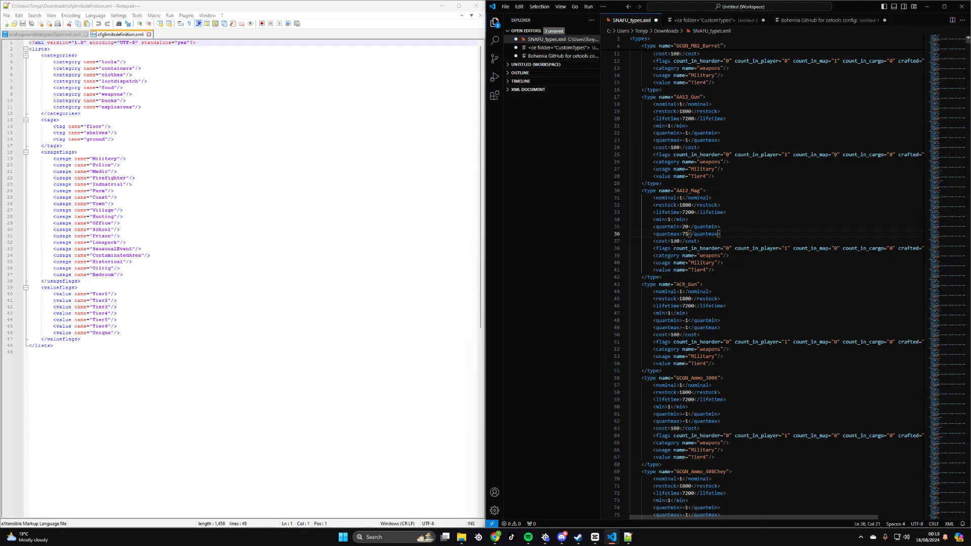
{"action": "scroll", "coordinate": [779, 278], "scroll_direction": "up", "scroll_amount": 3}
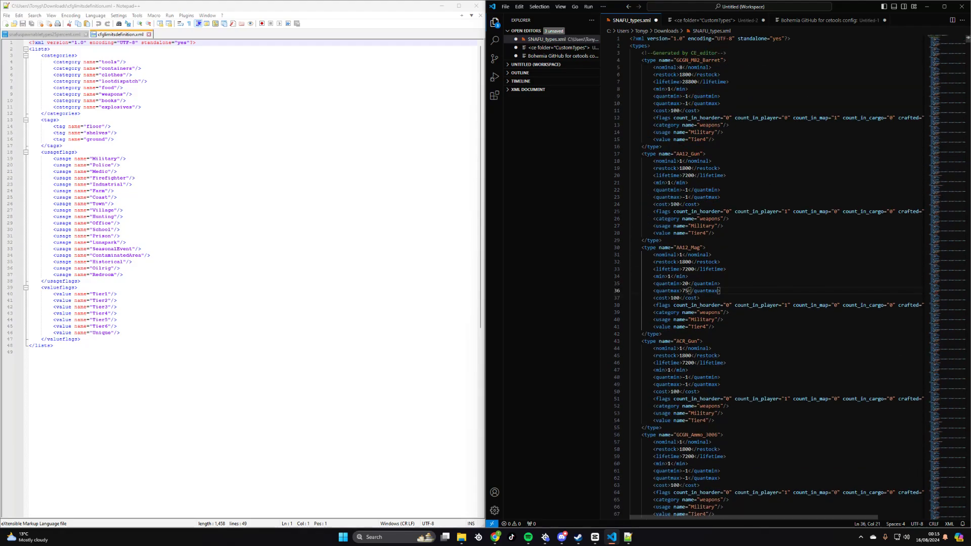
{"action": "scroll", "coordinate": [778, 278], "scroll_direction": "down", "scroll_amount": 3}
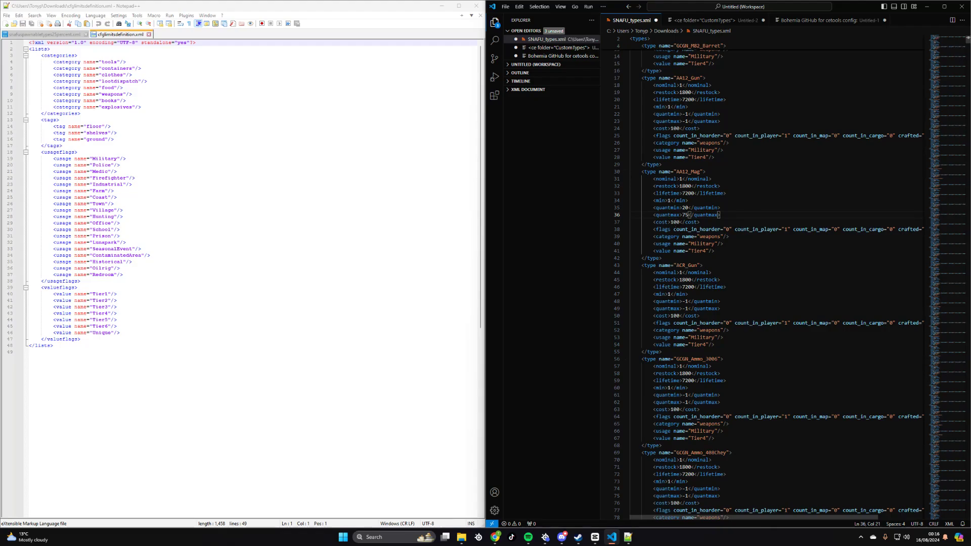
{"action": "scroll", "coordinate": [789, 278], "scroll_direction": "down", "scroll_amount": 1}
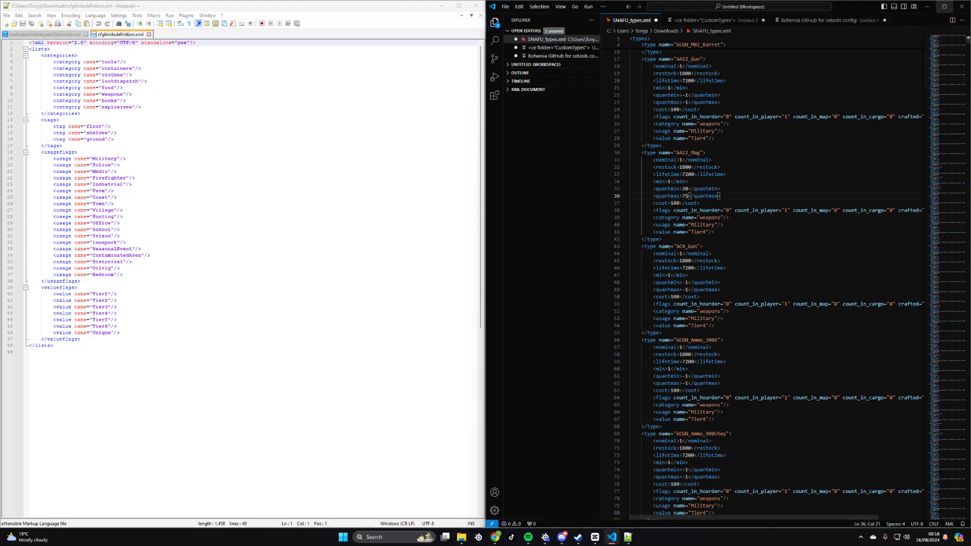
{"action": "left_click", "coordinate": [944, 7]}
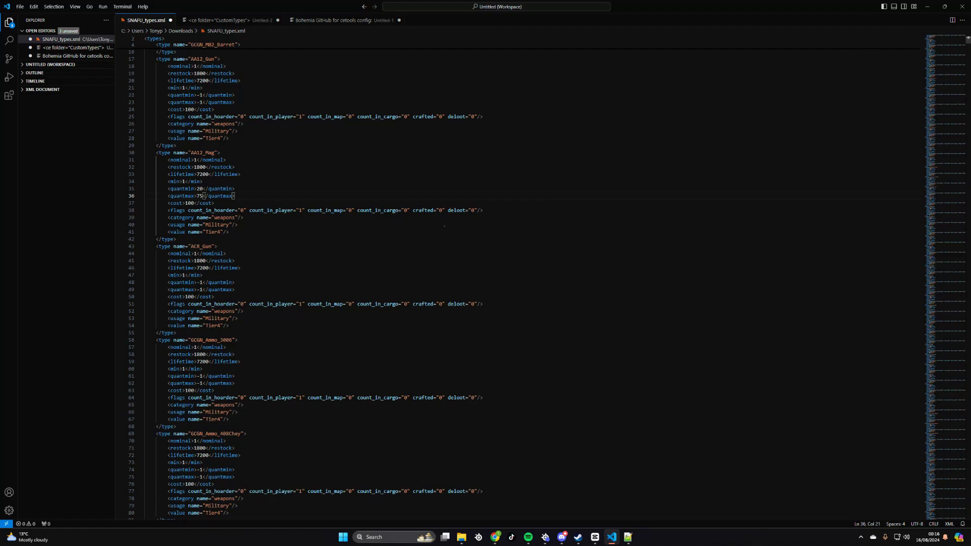
{"action": "scroll", "coordinate": [506, 278], "scroll_direction": "up", "scroll_amount": 5}
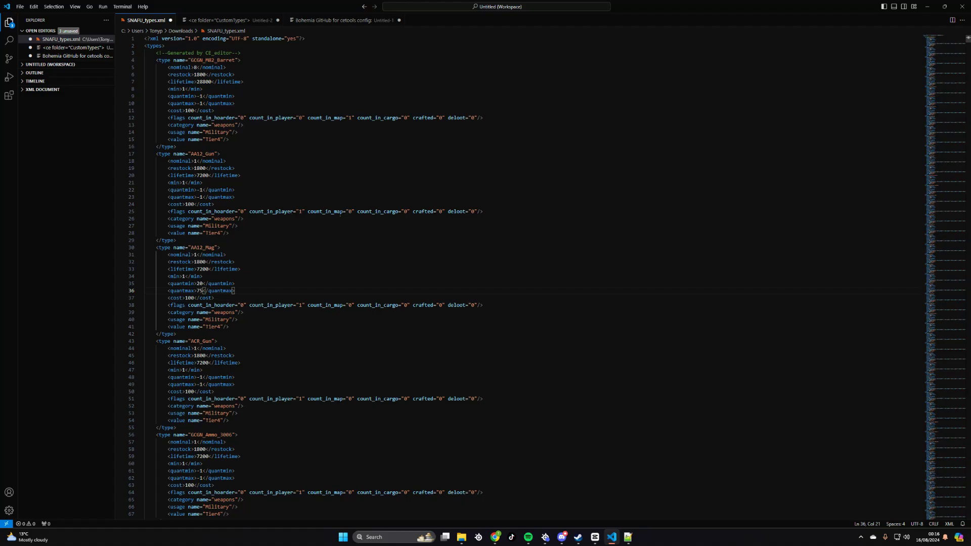
{"action": "scroll", "coordinate": [506, 278], "scroll_direction": "down", "scroll_amount": 1}
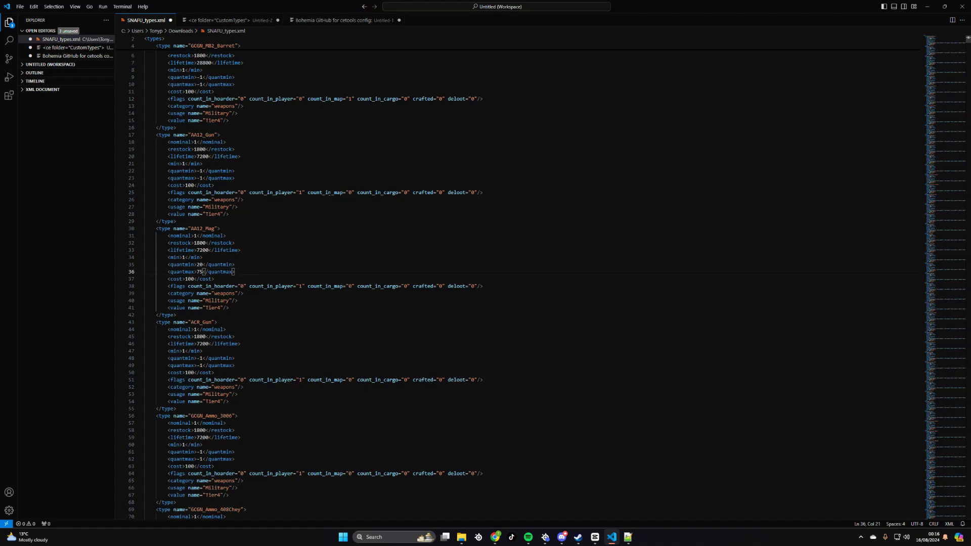
{"action": "scroll", "coordinate": [462, 198], "scroll_direction": "up", "scroll_amount": 1}
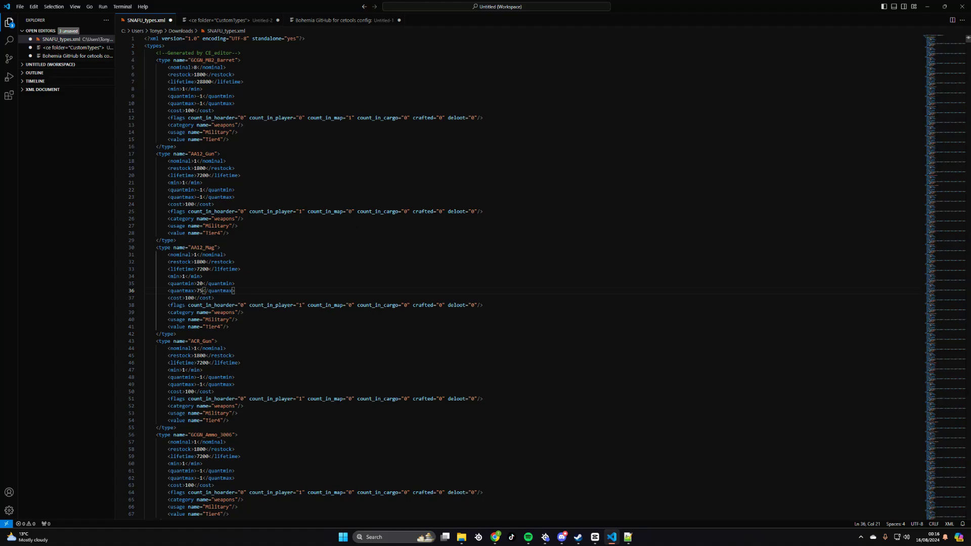
{"action": "scroll", "coordinate": [506, 279], "scroll_direction": "down", "scroll_amount": 1}
{"action": "scroll", "coordinate": [506, 278], "scroll_direction": "up", "scroll_amount": 1}
{"action": "scroll", "coordinate": [505, 278], "scroll_direction": "down", "scroll_amount": 3}
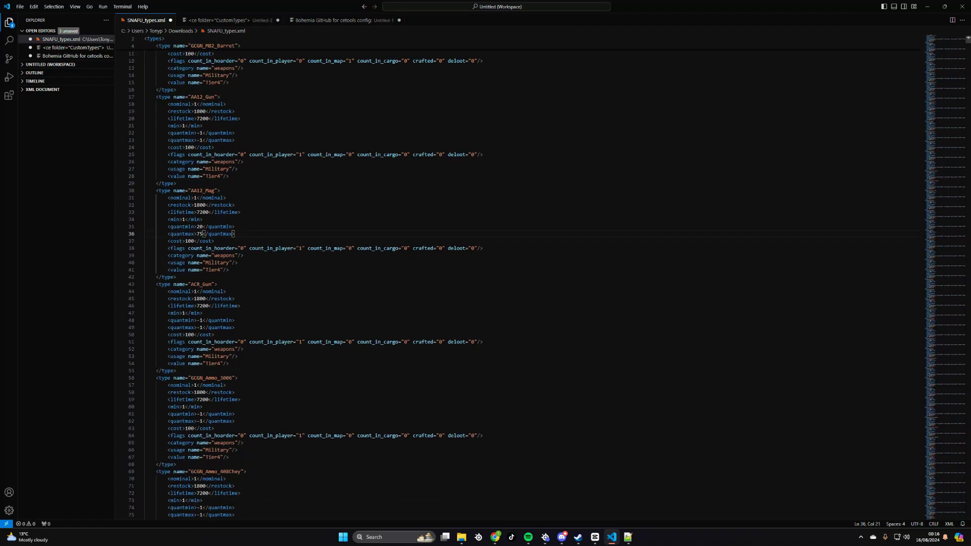
{"action": "scroll", "coordinate": [506, 278], "scroll_direction": "up", "scroll_amount": 3}
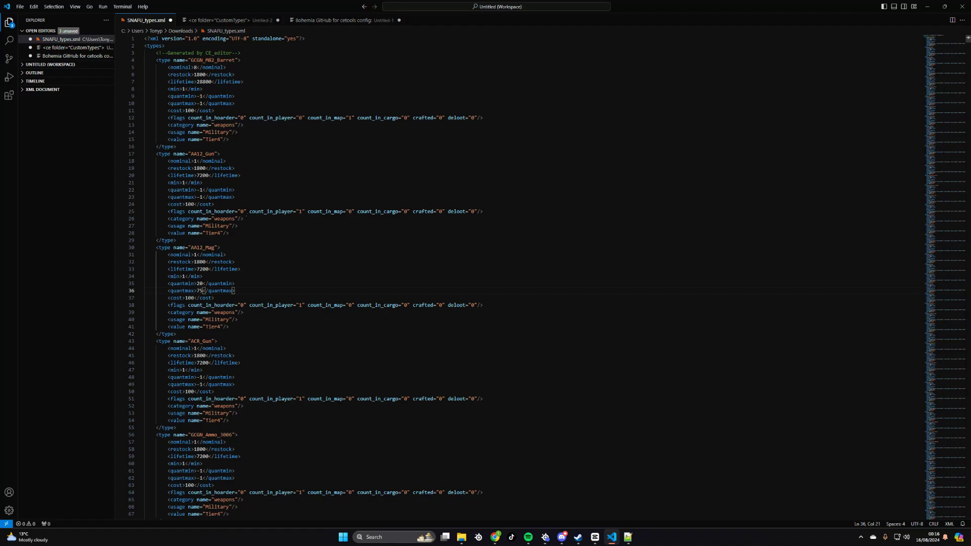
Replace every count_in_player="1" in SNAFU_types.xml with count_in_player="0".
{"action": "left_click_drag", "start_coordinate": [247, 212], "coordinate": [305, 212]}
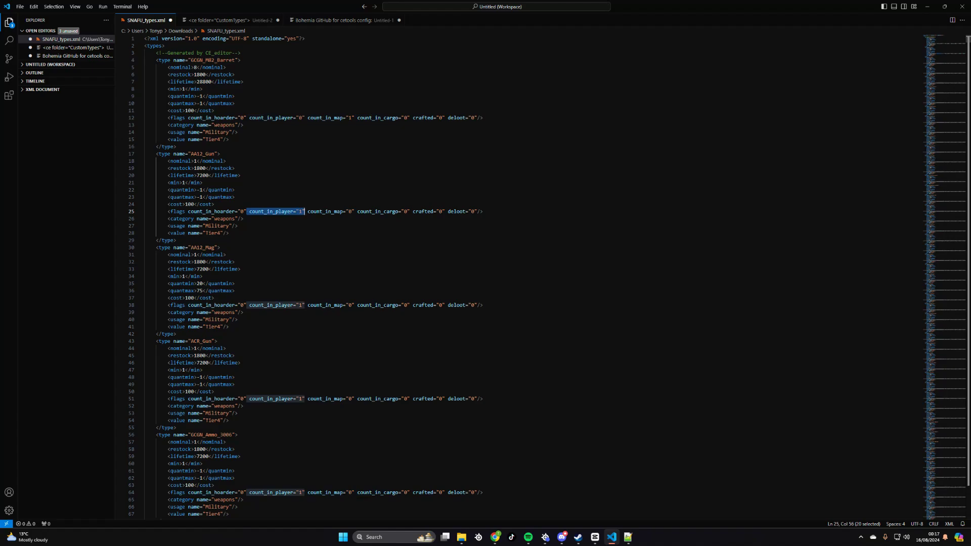
{"action": "key", "text": "ctrl+f"}
{"action": "key", "text": "ctrl+c"}
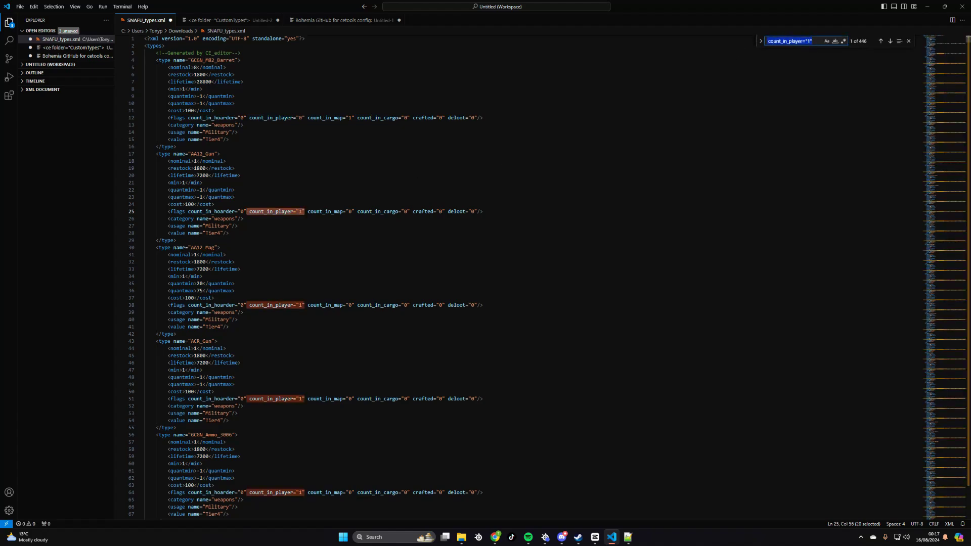
{"action": "left_click", "coordinate": [761, 43]}
{"action": "left_click", "coordinate": [788, 52]}
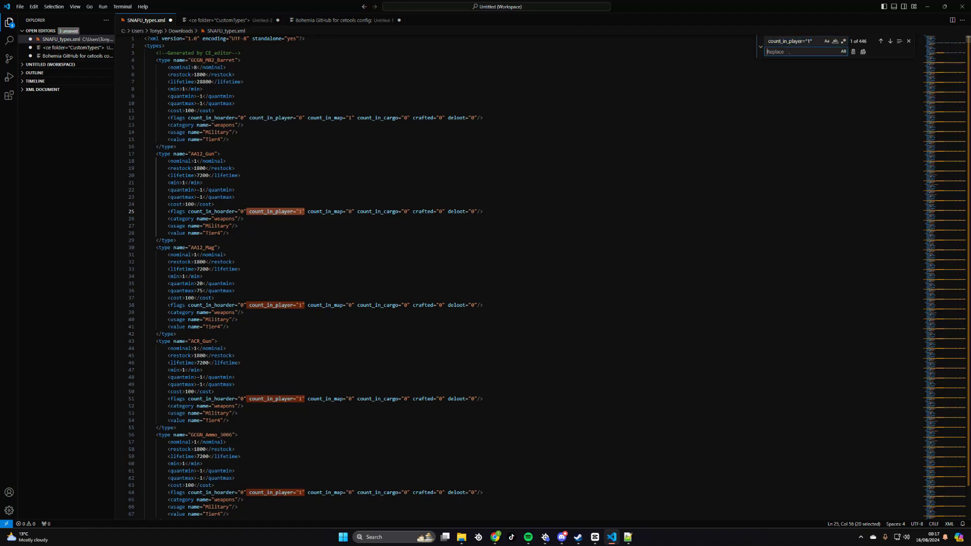
{"action": "key", "text": "ctrl+v"}
{"action": "left_click", "coordinate": [863, 51]}
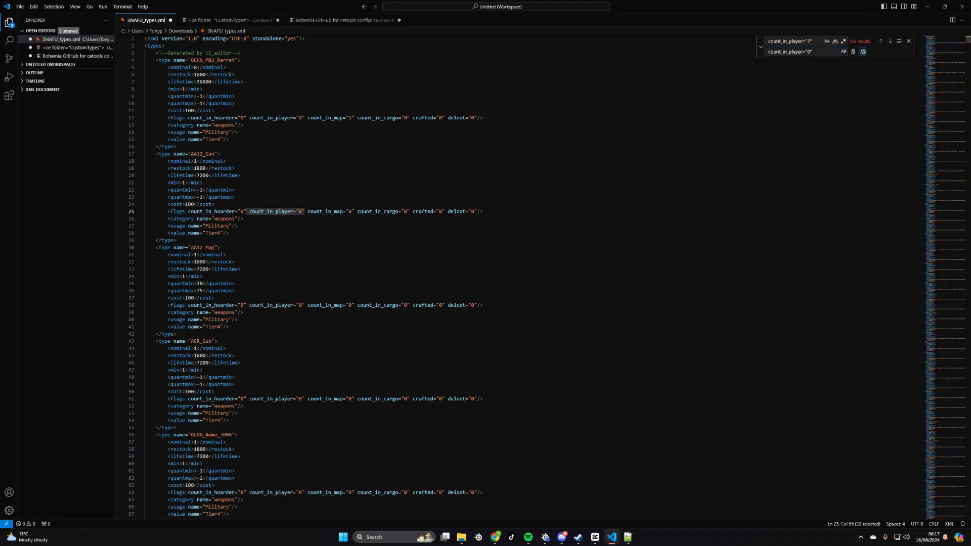
Replace every count_in_map="0" in SNAFU_types.xml with count_in_map="1".
{"action": "scroll", "coordinate": [275, 215], "scroll_direction": "down", "scroll_amount": 5}
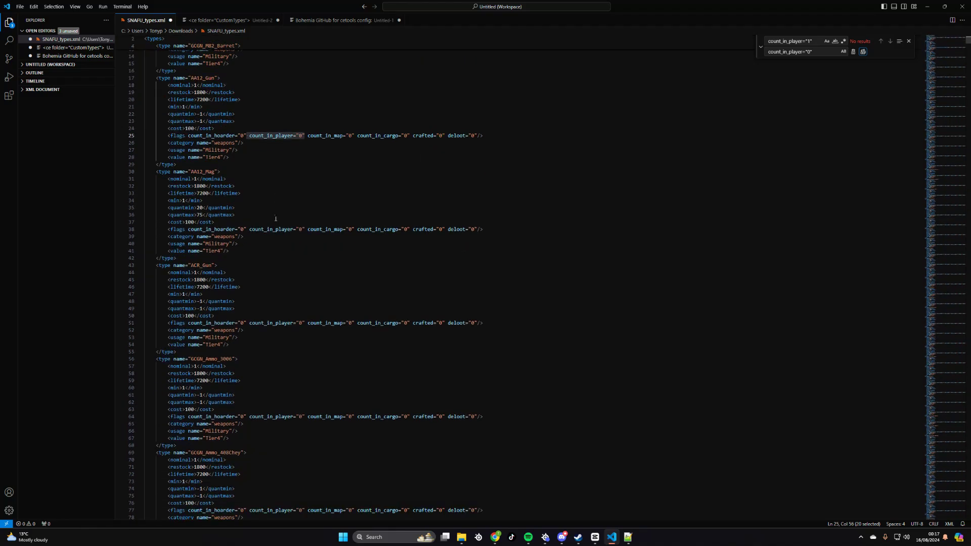
{"action": "scroll", "coordinate": [277, 217], "scroll_direction": "up", "scroll_amount": 6}
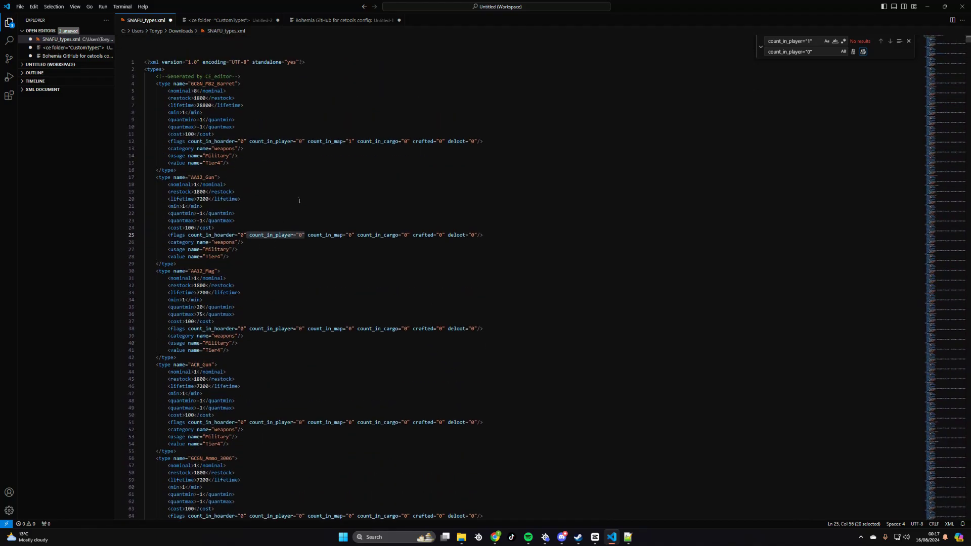
{"action": "left_click_drag", "start_coordinate": [306, 234], "coordinate": [355, 235]}
{"action": "key", "text": "ctrl+c"}
{"action": "key", "text": "ctrl+f"}
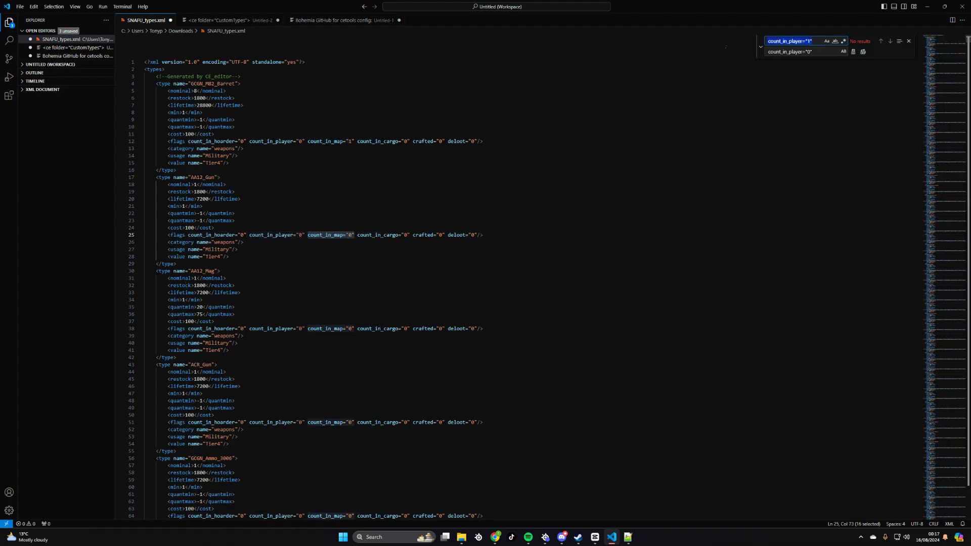
{"action": "key", "text": "ctrl+v"}
{"action": "key", "text": "Return"}
{"action": "left_click", "coordinate": [821, 51]}
{"action": "key", "text": "ctrl+a"}
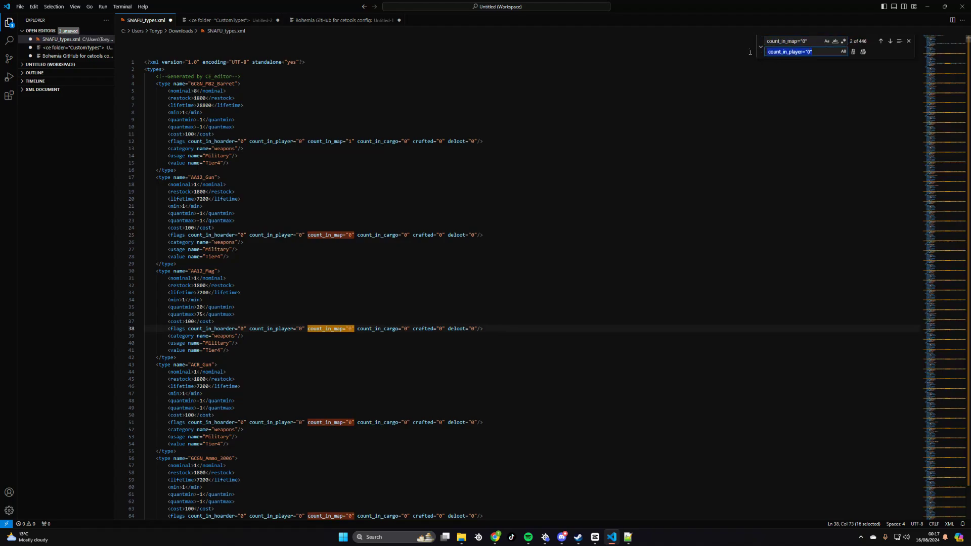
{"action": "key", "text": "ctrl+v"}
{"action": "key", "text": "Left"}
{"action": "key", "text": "BackSpace"}
{"action": "type", "text": "1"}
{"action": "left_click", "coordinate": [863, 52]}
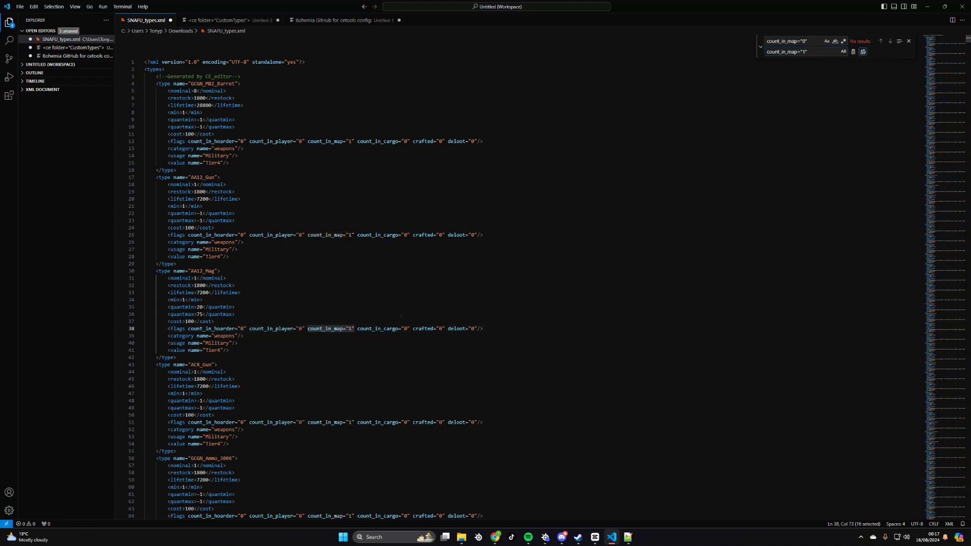
Review the flags lines of the gun, magazine and ammo entries, including GCGN_Ammo_3006's count_in_hoarder value.
{"action": "scroll", "coordinate": [401, 315], "scroll_direction": "down", "scroll_amount": 6}
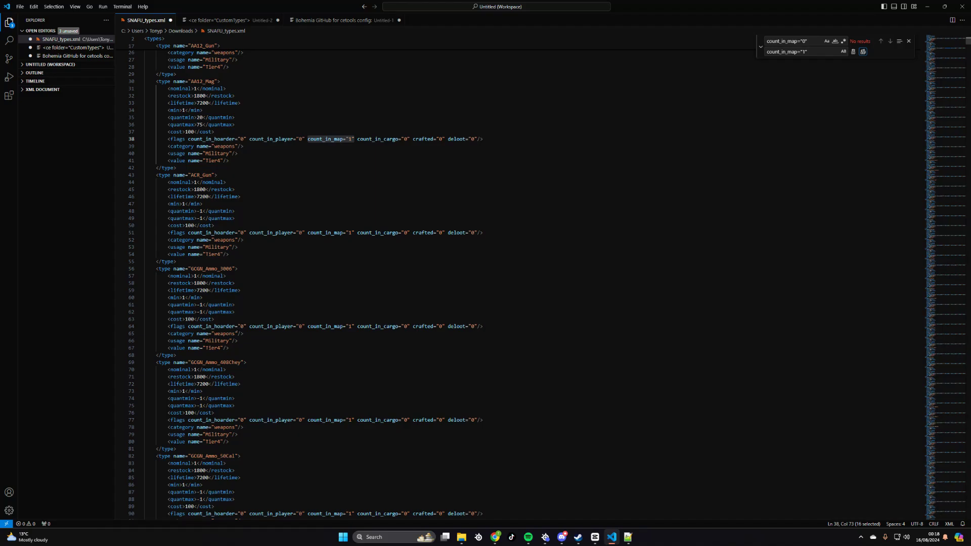
{"action": "double_click", "coordinate": [242, 326]}
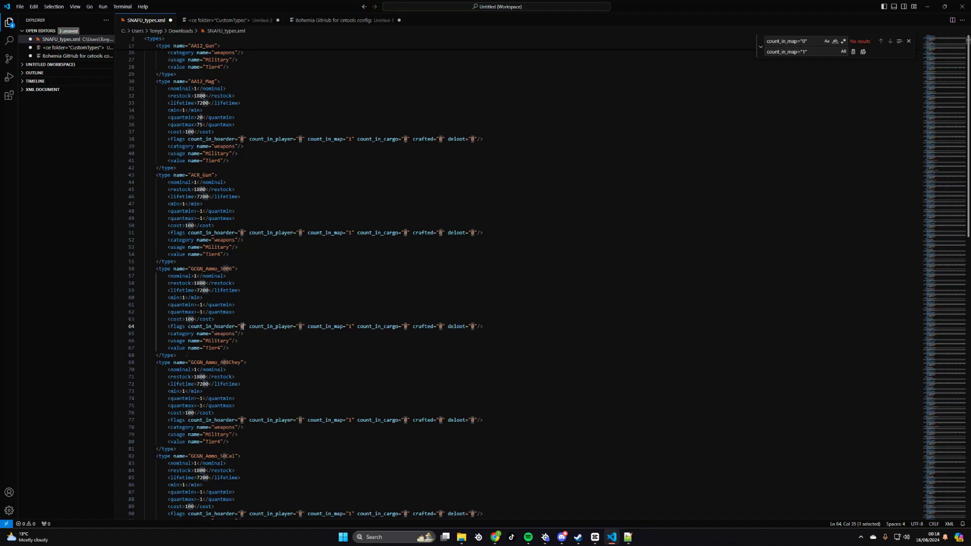
{"action": "scroll", "coordinate": [505, 278], "scroll_direction": "down", "scroll_amount": 1}
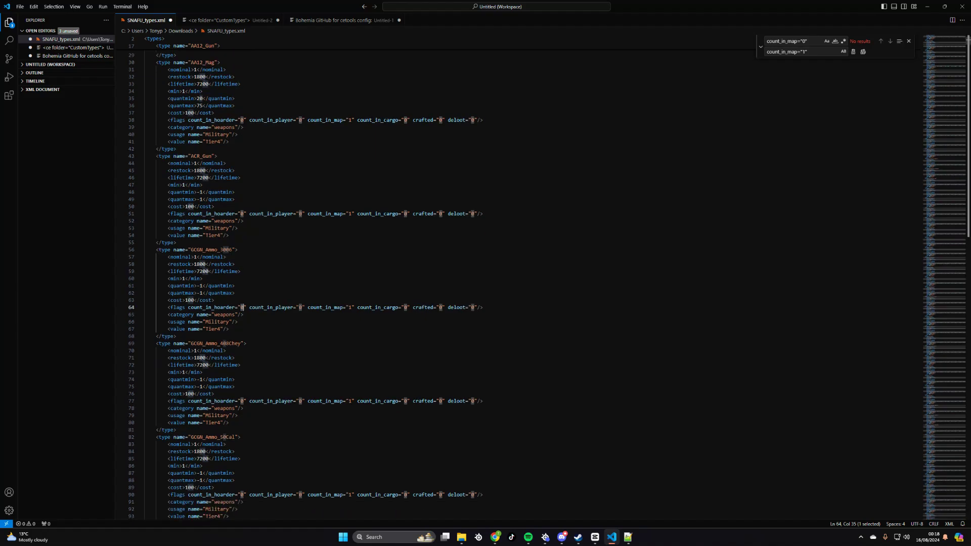
{"action": "scroll", "coordinate": [506, 278], "scroll_direction": "down", "scroll_amount": 3}
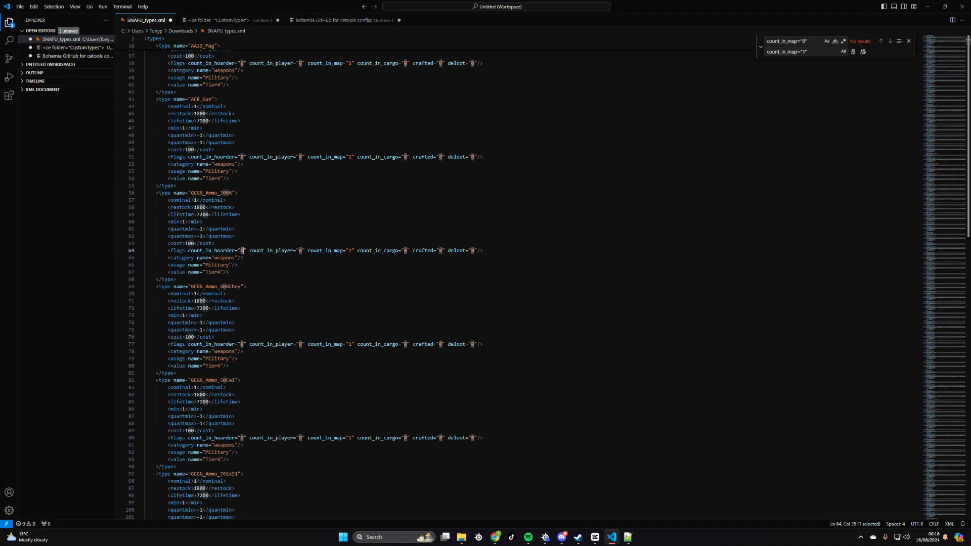
{"action": "scroll", "coordinate": [505, 278], "scroll_direction": "down", "scroll_amount": 7}
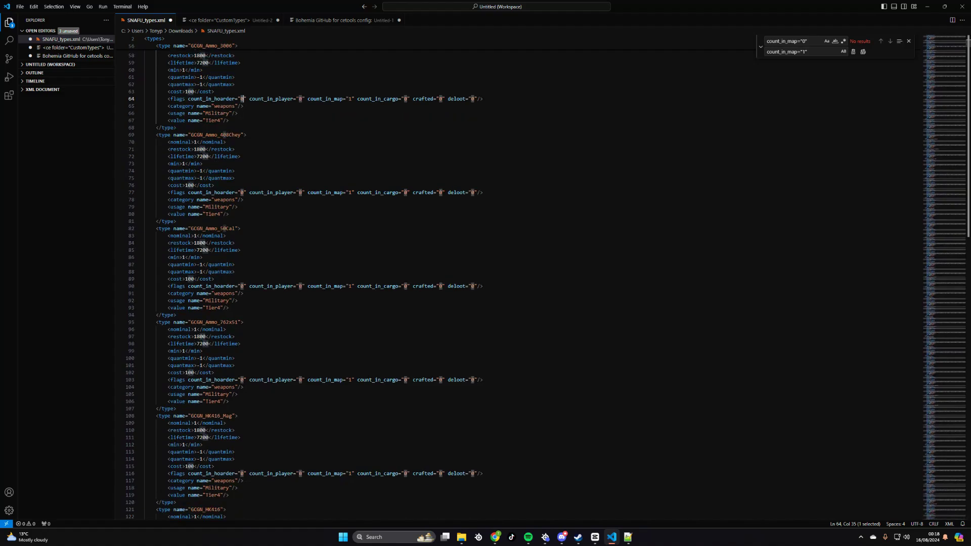
{"action": "scroll", "coordinate": [506, 278], "scroll_direction": "down", "scroll_amount": 6}
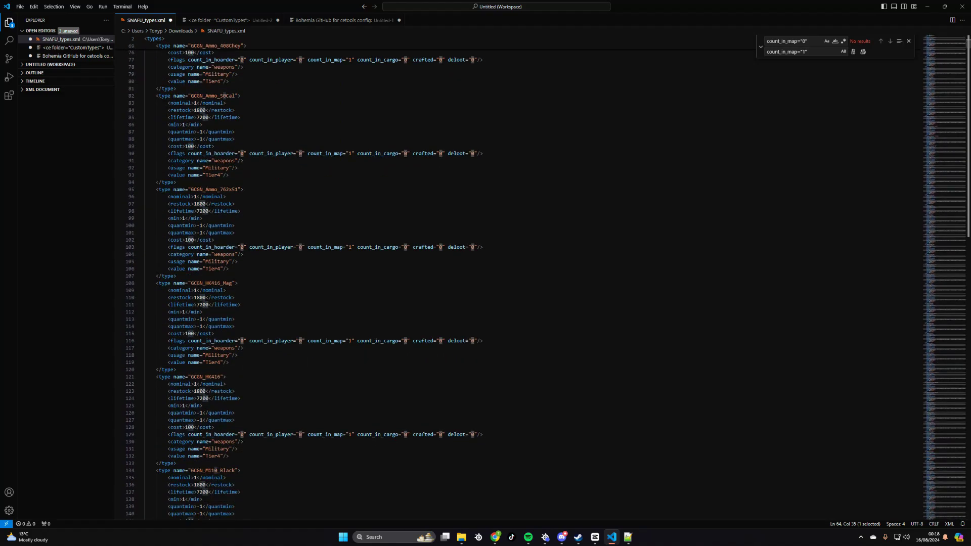
{"action": "scroll", "coordinate": [506, 278], "scroll_direction": "down", "scroll_amount": 2}
{"action": "scroll", "coordinate": [505, 278], "scroll_direction": "down", "scroll_amount": 4}
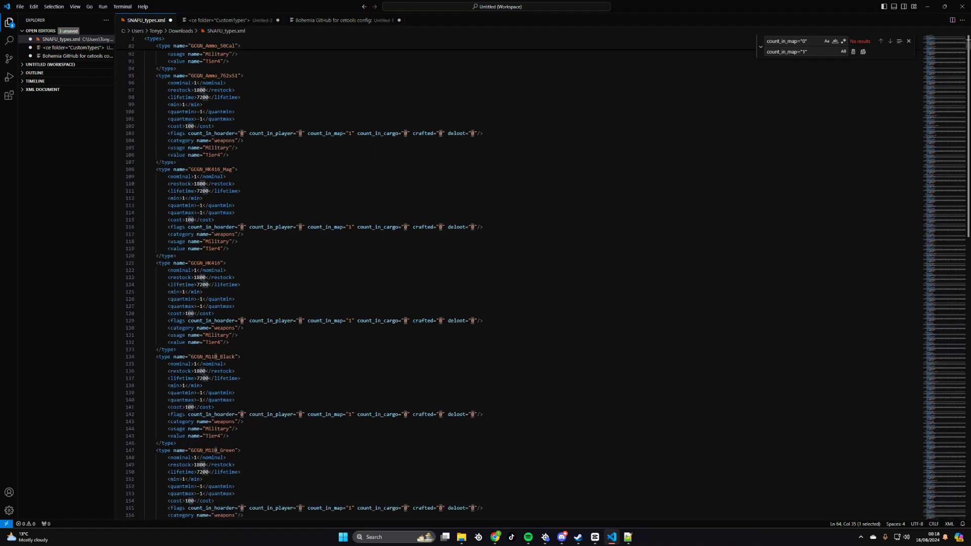
{"action": "scroll", "coordinate": [506, 278], "scroll_direction": "up", "scroll_amount": 16}
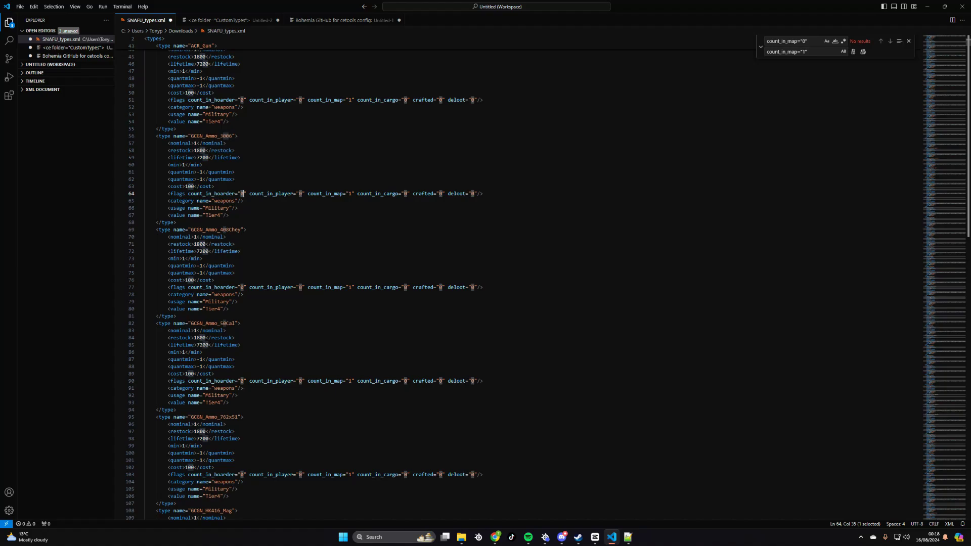
{"action": "scroll", "coordinate": [506, 278], "scroll_direction": "up", "scroll_amount": 14}
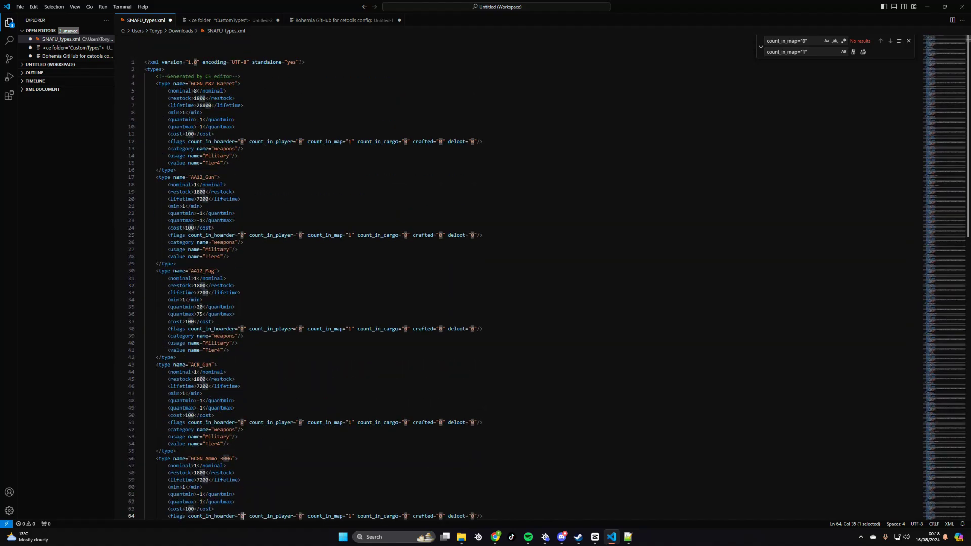
Place the SNAFU_types.xml window beside cfglimitsdefinition.xml again and look through the entries down to the M1Garand attachments.
{"action": "left_click_drag", "start_coordinate": [823, 6], "coordinate": [970, 243]}
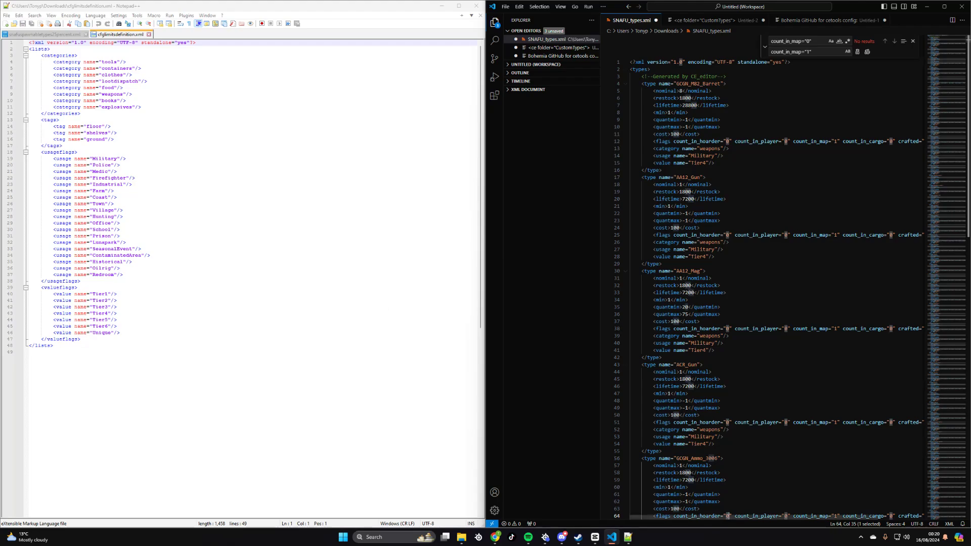
{"action": "scroll", "coordinate": [768, 278], "scroll_direction": "down", "scroll_amount": 10}
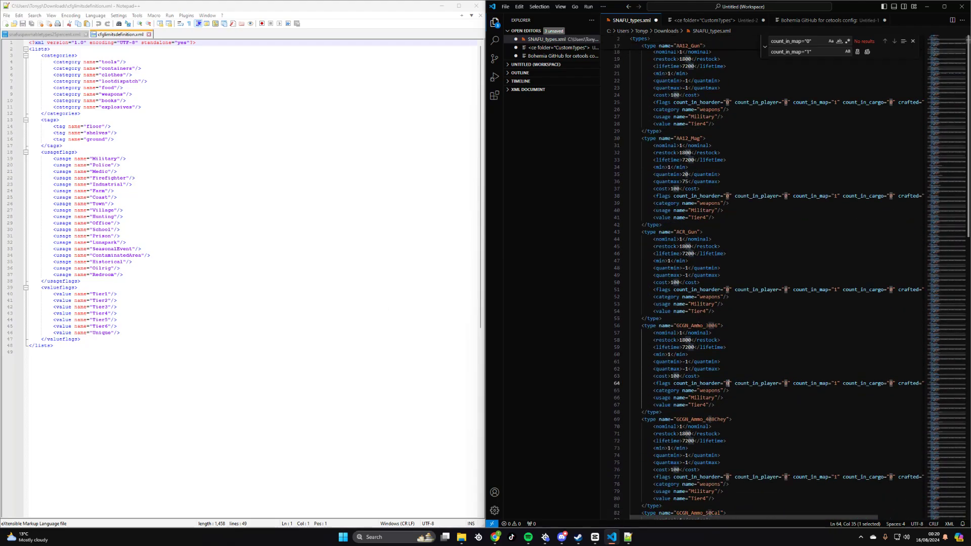
{"action": "scroll", "coordinate": [788, 279], "scroll_direction": "down", "scroll_amount": 5}
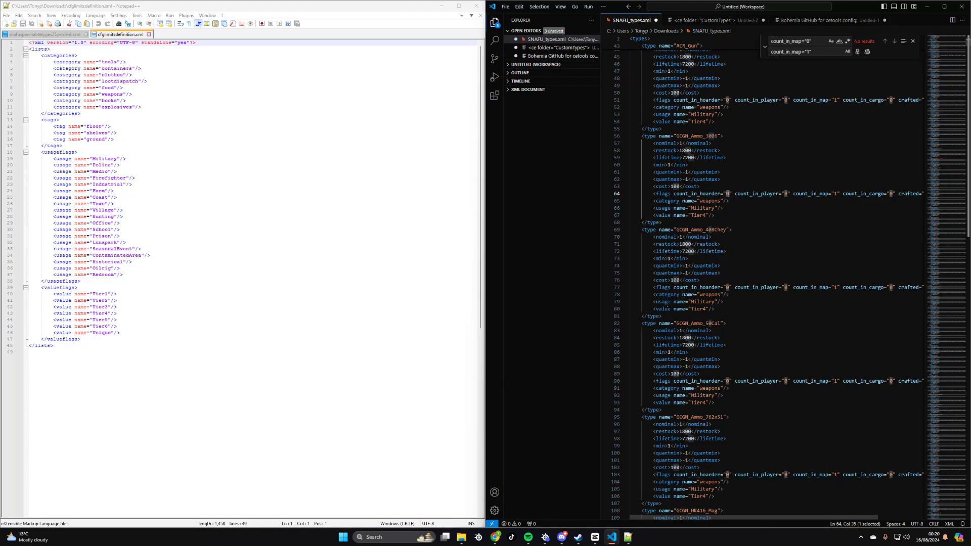
{"action": "scroll", "coordinate": [663, 285], "scroll_direction": "down", "scroll_amount": 6}
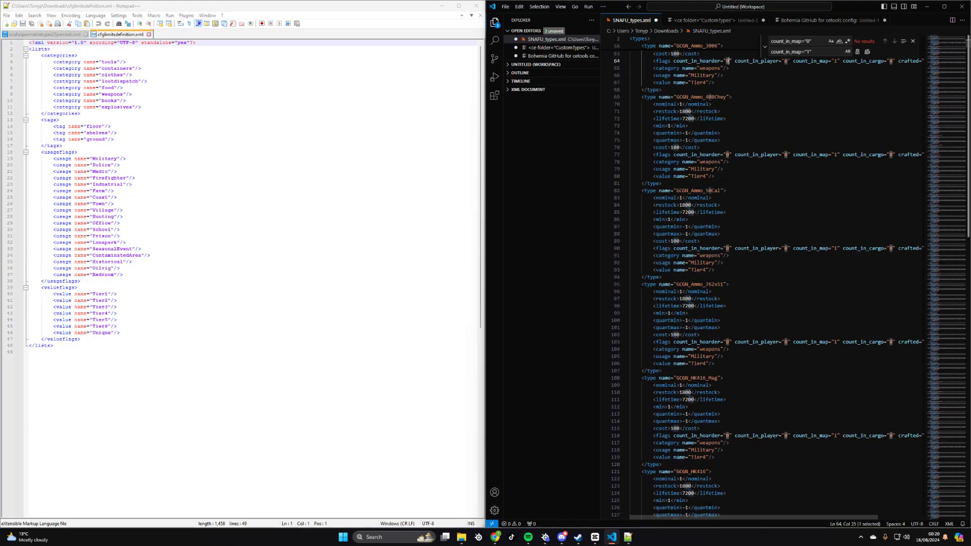
{"action": "scroll", "coordinate": [720, 291], "scroll_direction": "down", "scroll_amount": 8}
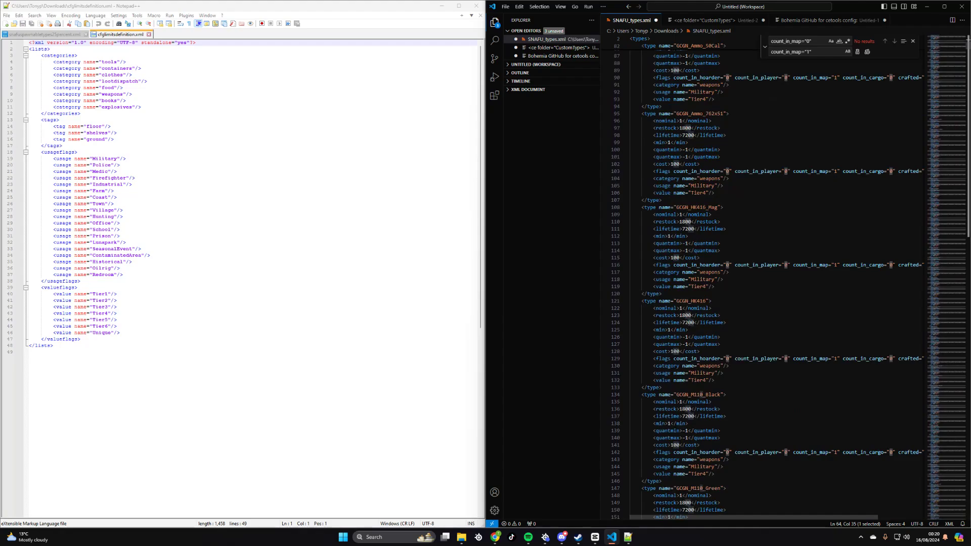
{"action": "scroll", "coordinate": [789, 277], "scroll_direction": "down", "scroll_amount": 20}
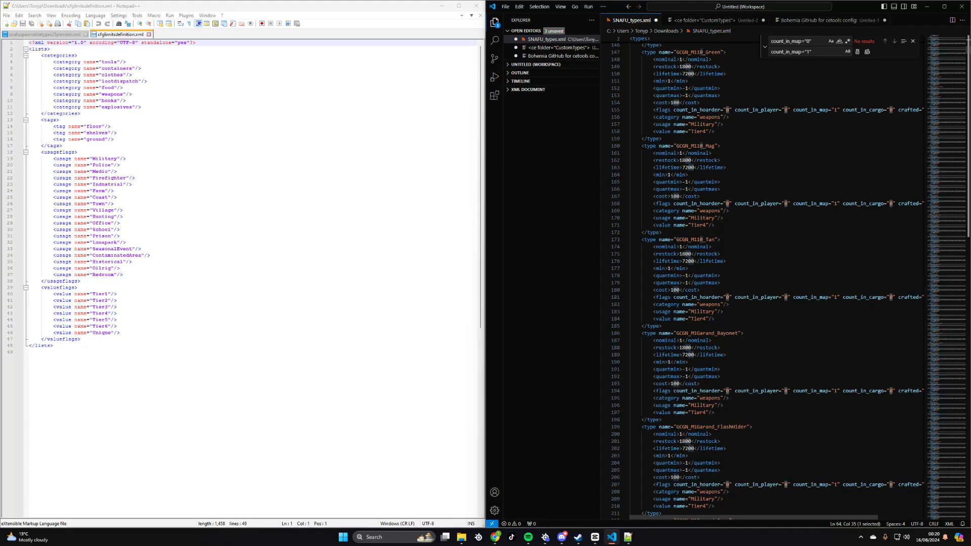
Switch to snafuspawnabletypes25percent.xml in Notepad++ and go back to its first entry, SNAFUKivaari_Black_GUN.
{"action": "scroll", "coordinate": [724, 292], "scroll_direction": "down", "scroll_amount": 5}
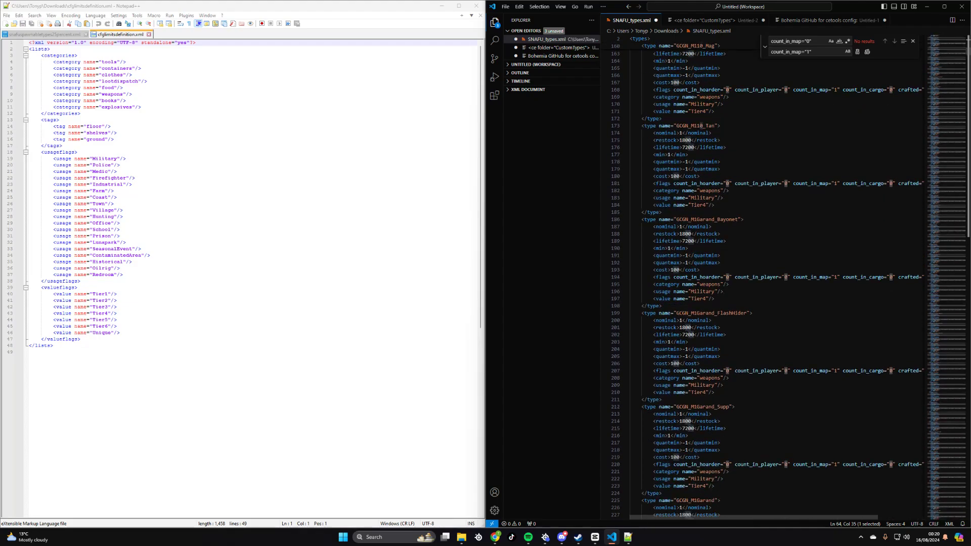
{"action": "scroll", "coordinate": [788, 281], "scroll_direction": "up", "scroll_amount": 15}
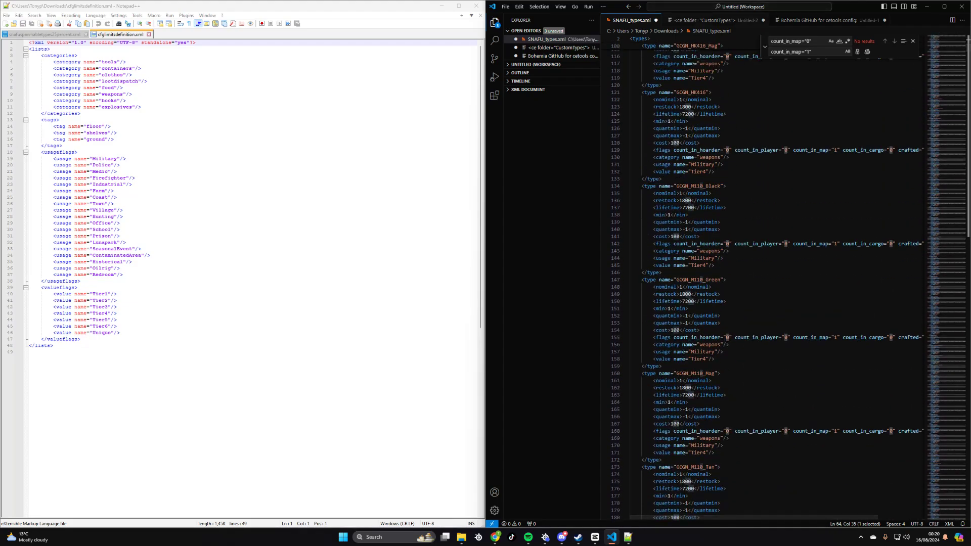
{"action": "left_click", "coordinate": [630, 539]}
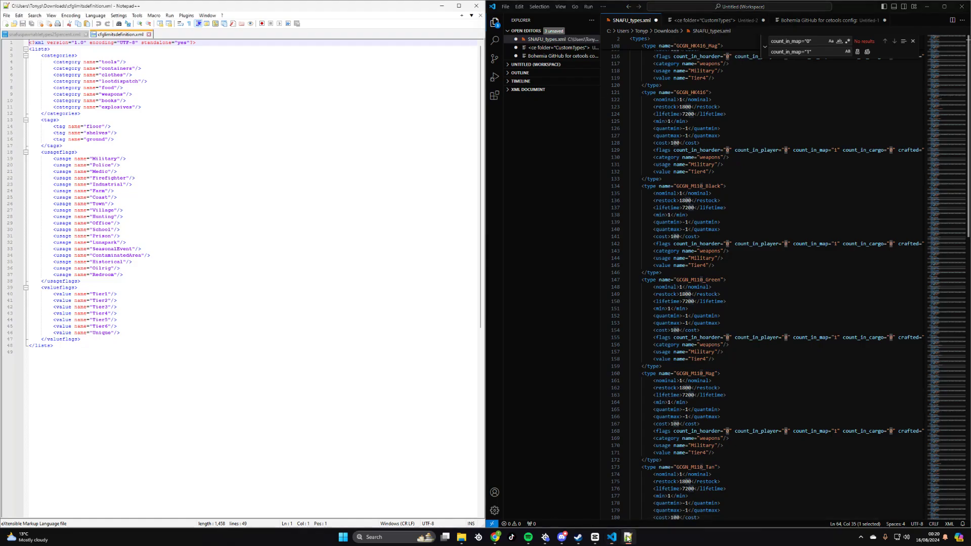
{"action": "left_click", "coordinate": [56, 34]}
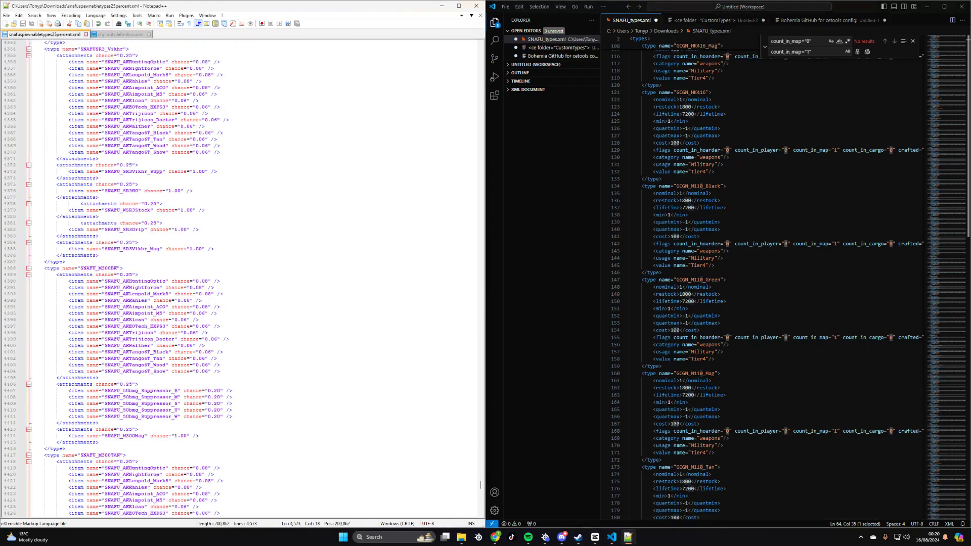
{"action": "scroll", "coordinate": [240, 187], "scroll_direction": "up", "scroll_amount": 20}
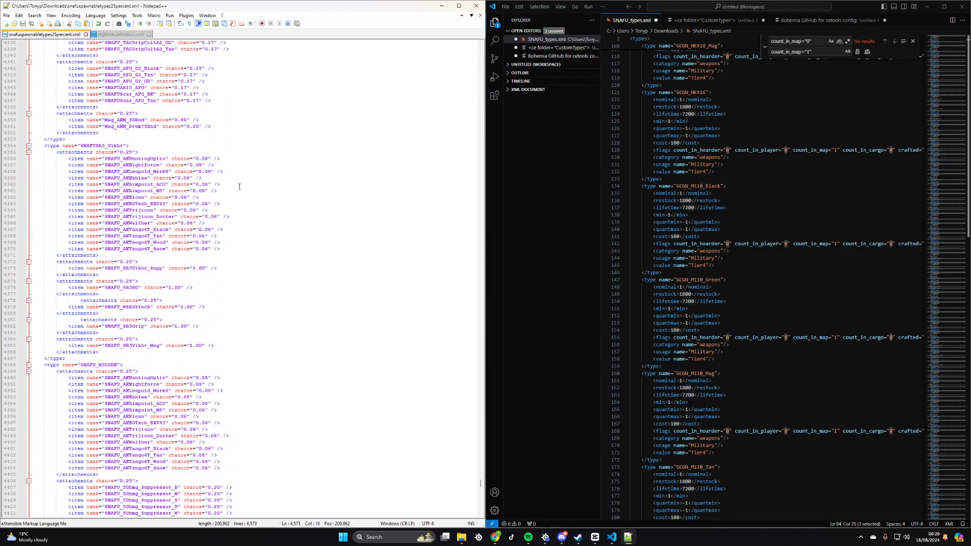
{"action": "scroll", "coordinate": [432, 358], "scroll_direction": "up", "scroll_amount": 2}
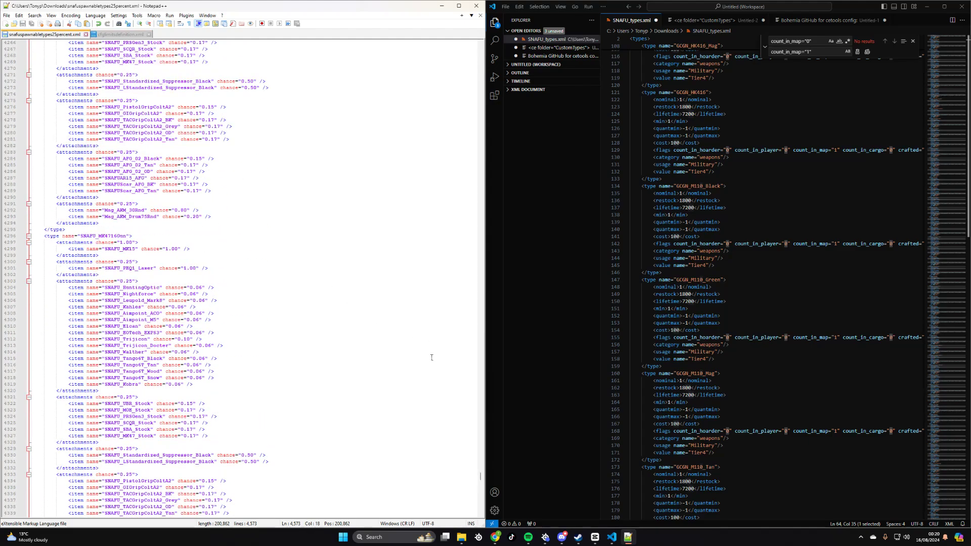
{"action": "left_click_drag", "start_coordinate": [480, 476], "coordinate": [459, 45]}
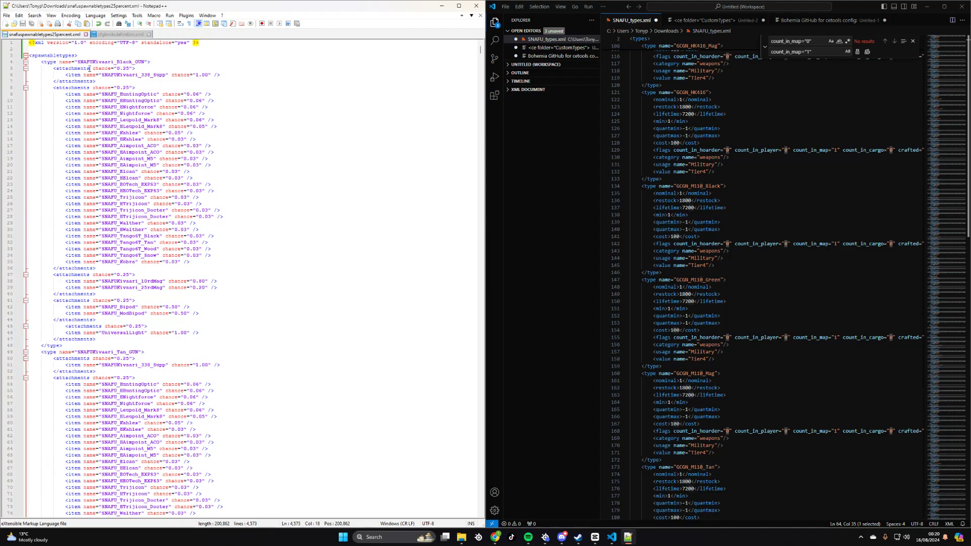
Replace every chance="0.25" in snafuspawnabletypes25percent.xml with chance="1.00".
{"action": "left_click_drag", "start_coordinate": [92, 68], "coordinate": [133, 68]}
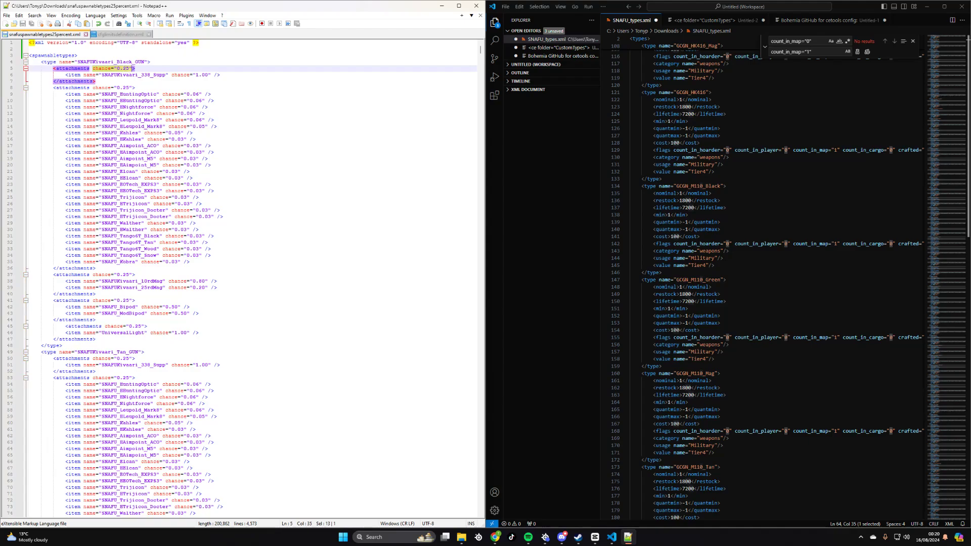
{"action": "key", "text": "ctrl+f"}
{"action": "key", "text": "ctrl+c"}
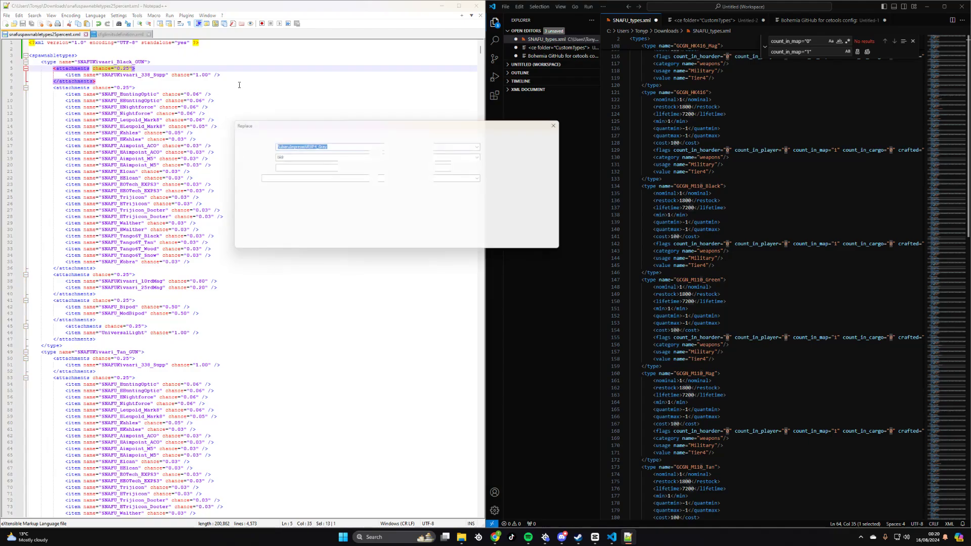
{"action": "left_click", "coordinate": [257, 134]}
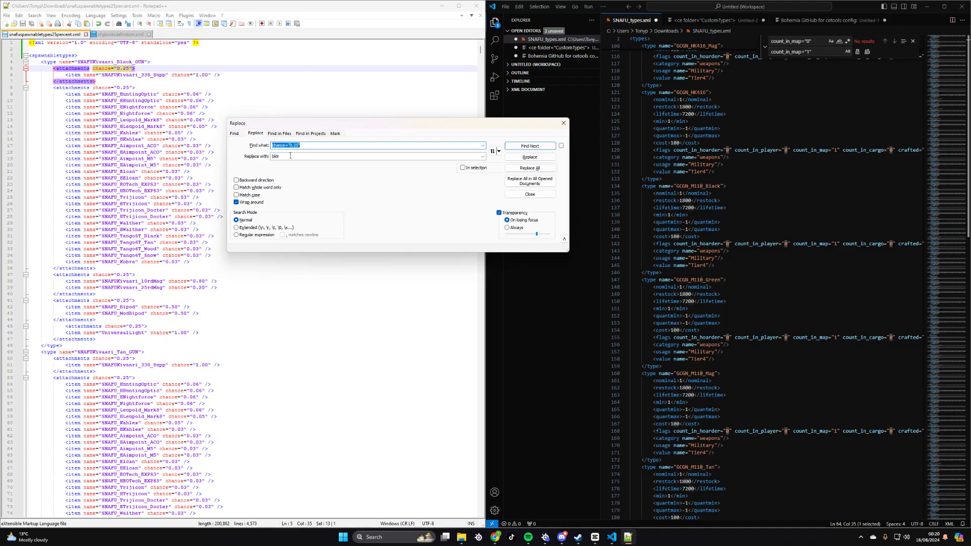
{"action": "left_click_drag", "start_coordinate": [294, 157], "coordinate": [256, 158]}
{"action": "key", "text": "ctrl+v"}
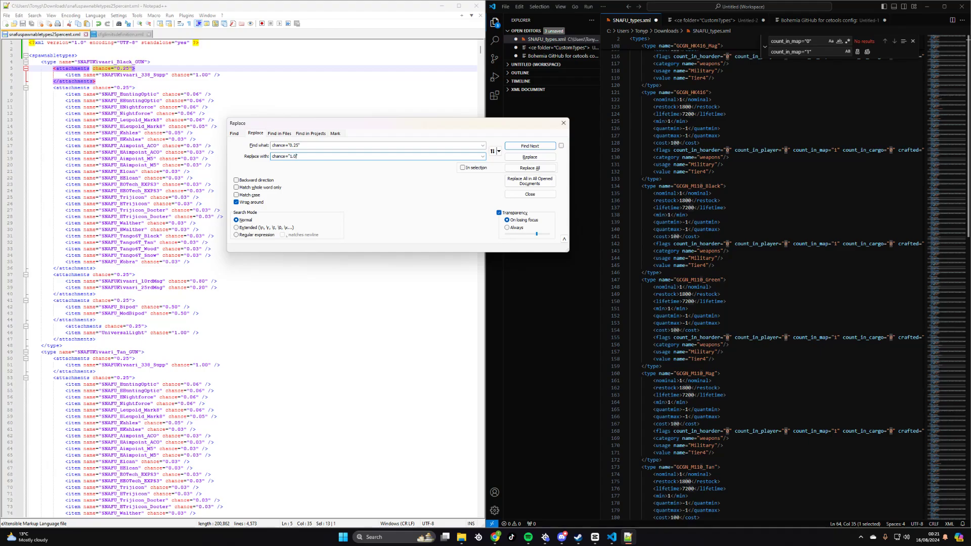
{"action": "left_click", "coordinate": [538, 169]}
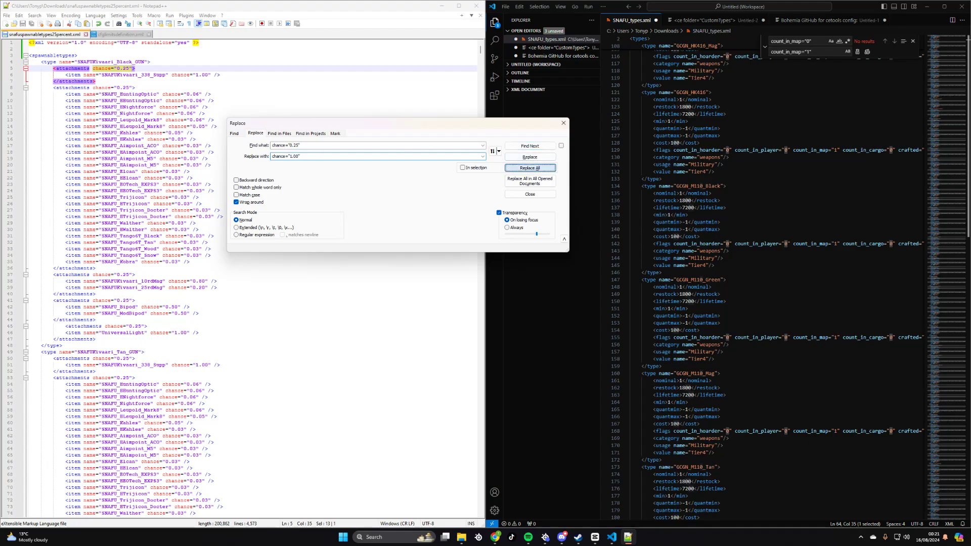
{"action": "left_click", "coordinate": [563, 123]}
Review the attachments and item chance values of the weapon entries from the Kivaari rifles down to GCGN_VEPR.
{"action": "scroll", "coordinate": [236, 104], "scroll_direction": "down", "scroll_amount": 20}
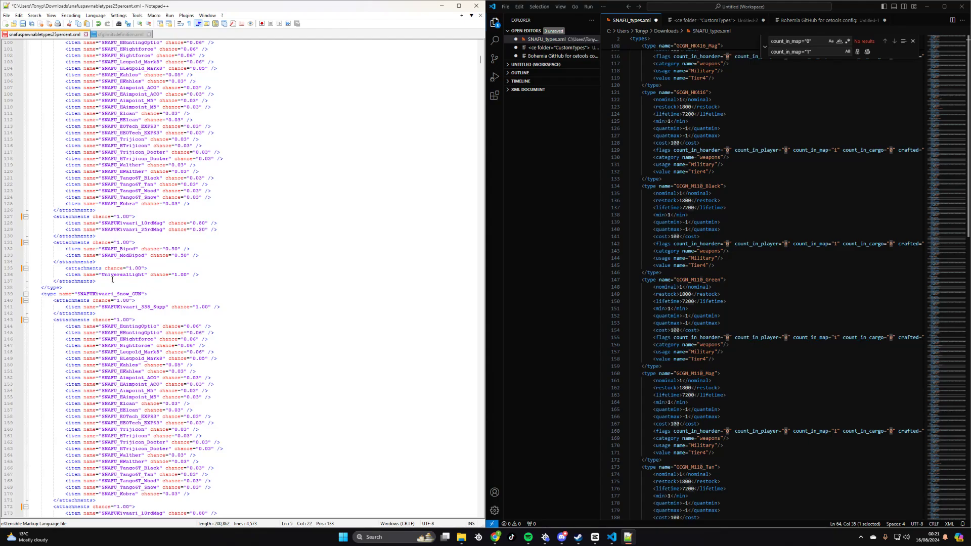
{"action": "scroll", "coordinate": [112, 279], "scroll_direction": "down", "scroll_amount": 6}
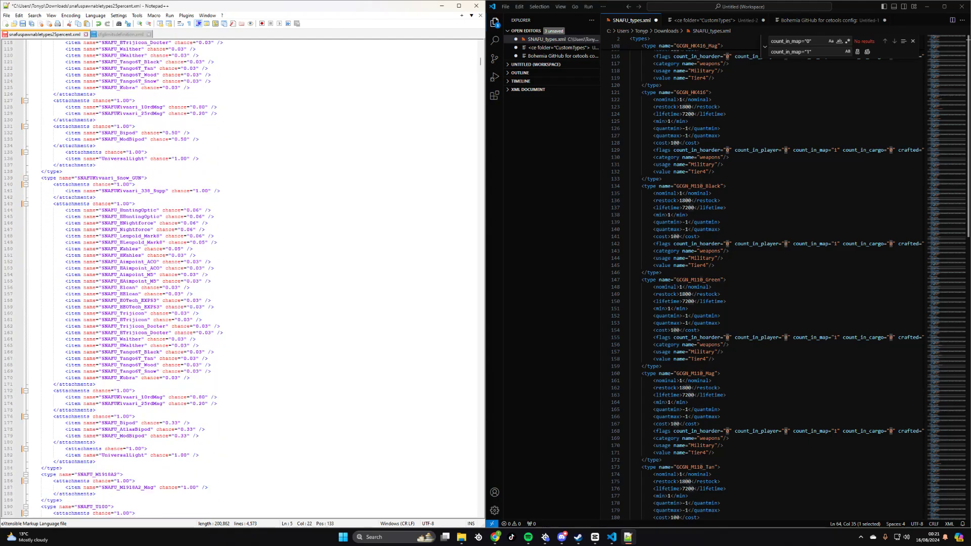
{"action": "scroll", "coordinate": [113, 274], "scroll_direction": "down", "scroll_amount": 6}
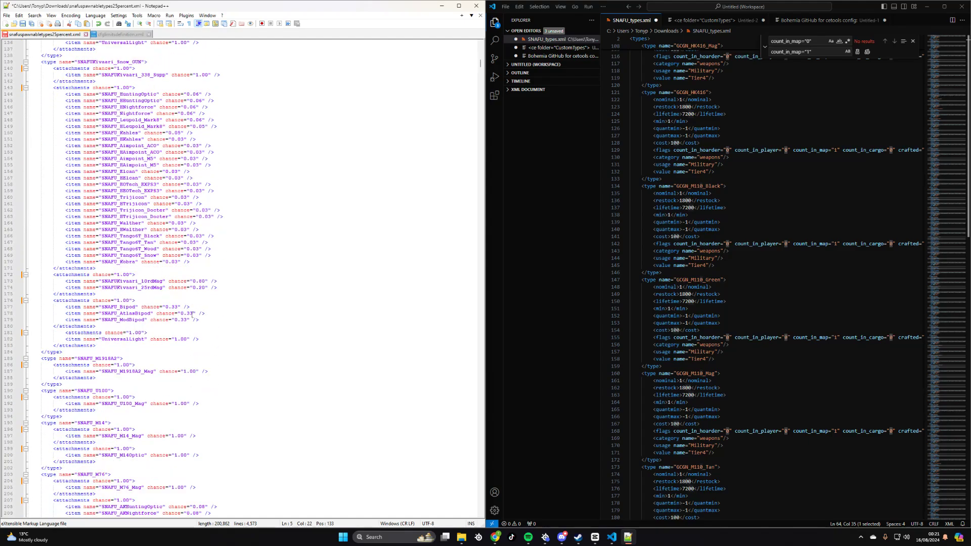
{"action": "scroll", "coordinate": [134, 236], "scroll_direction": "down", "scroll_amount": 5}
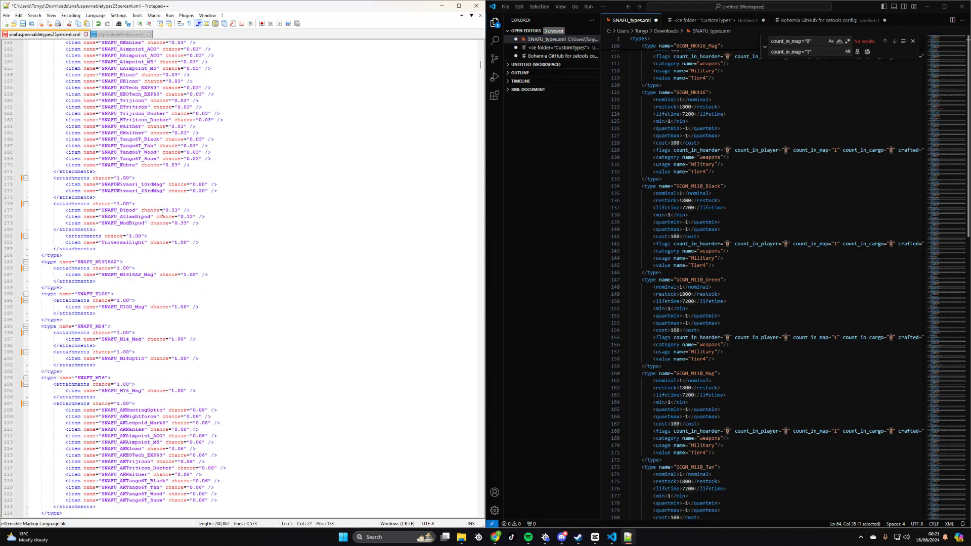
{"action": "scroll", "coordinate": [162, 212], "scroll_direction": "down", "scroll_amount": 20}
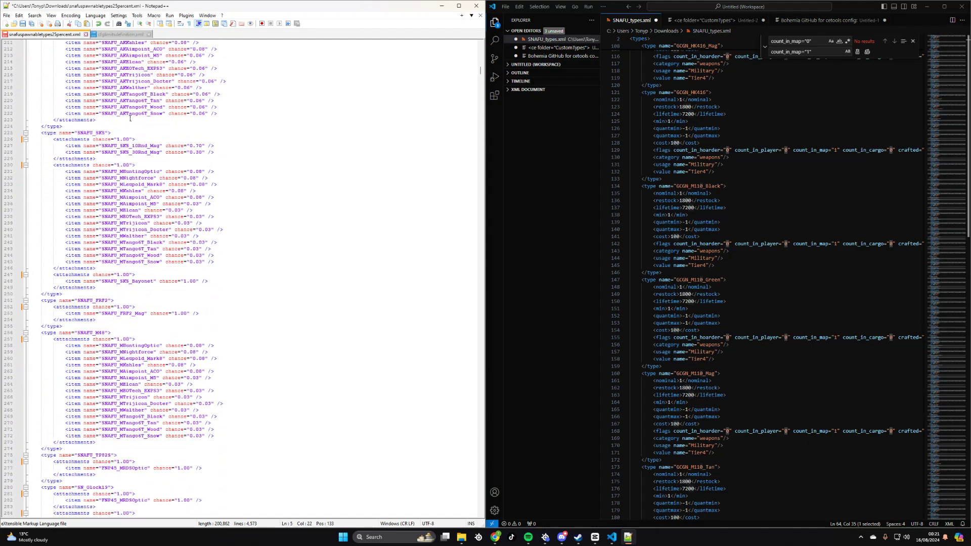
{"action": "scroll", "coordinate": [175, 222], "scroll_direction": "down", "scroll_amount": 17}
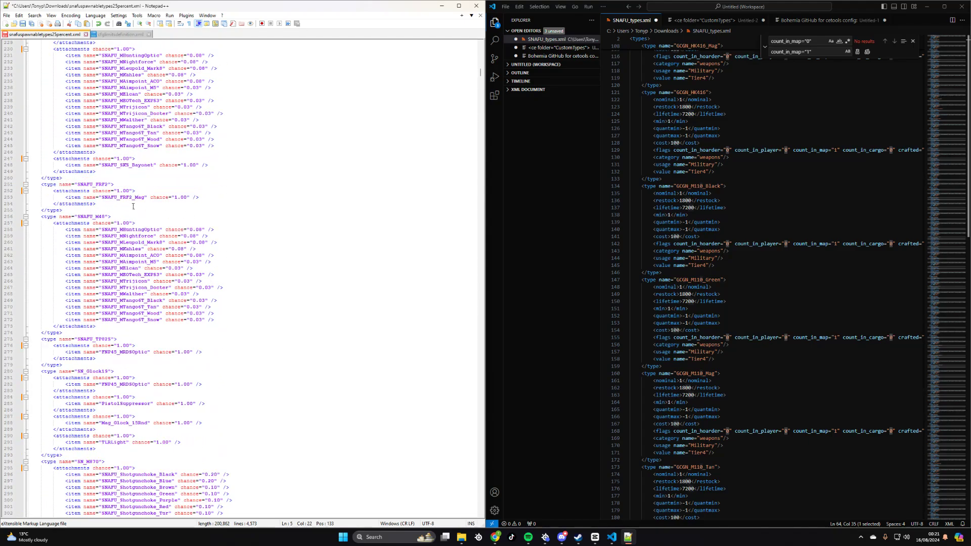
{"action": "scroll", "coordinate": [130, 249], "scroll_direction": "down", "scroll_amount": 19}
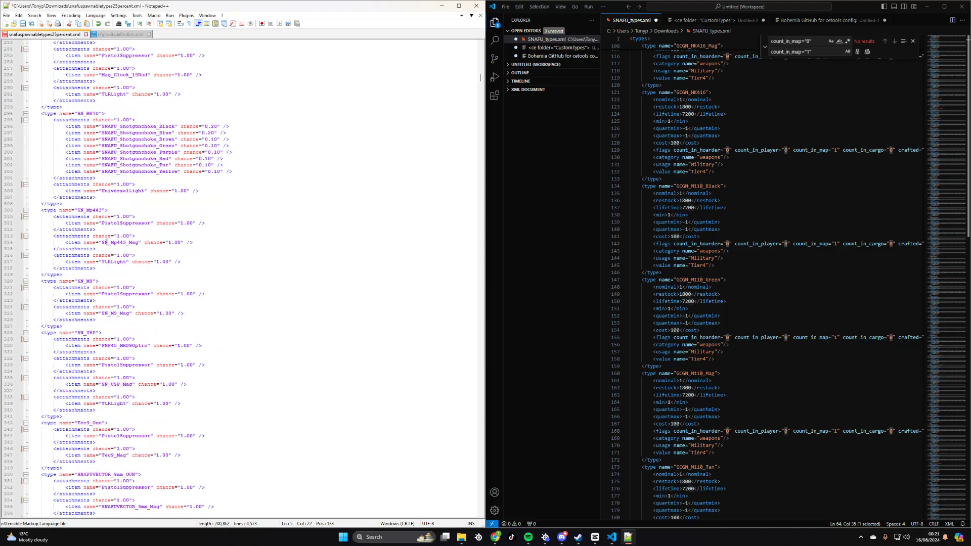
{"action": "scroll", "coordinate": [240, 278], "scroll_direction": "down", "scroll_amount": 10}
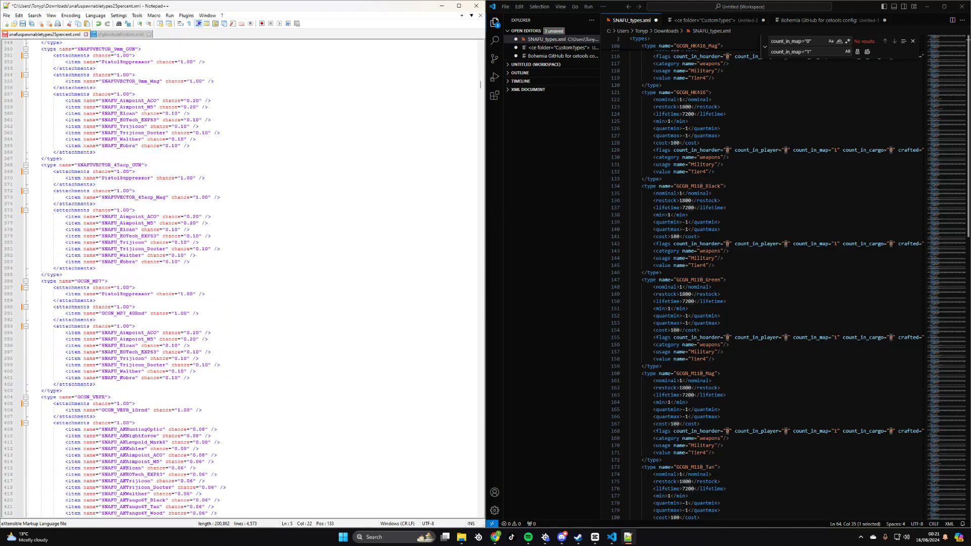
In SNAFU_types.xml in Visual Studio Code, set GCGN_HK416_Mag's quantmin to 20 and quantmax to 80.
{"action": "scroll", "coordinate": [690, 255], "scroll_direction": "up", "scroll_amount": 11}
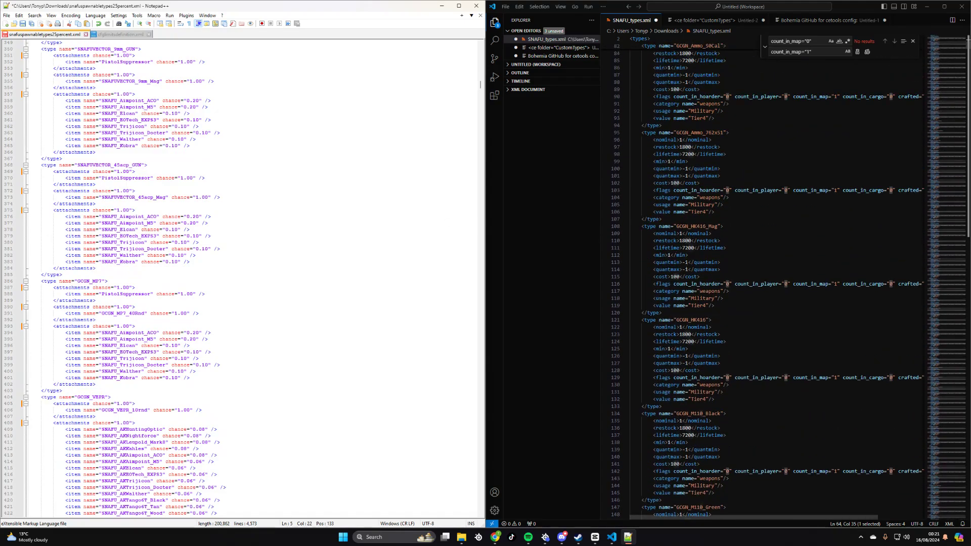
{"action": "left_click_drag", "start_coordinate": [689, 262], "coordinate": [682, 263]}
{"action": "key", "text": "BackSpace"}
{"action": "type", "text": "20"}
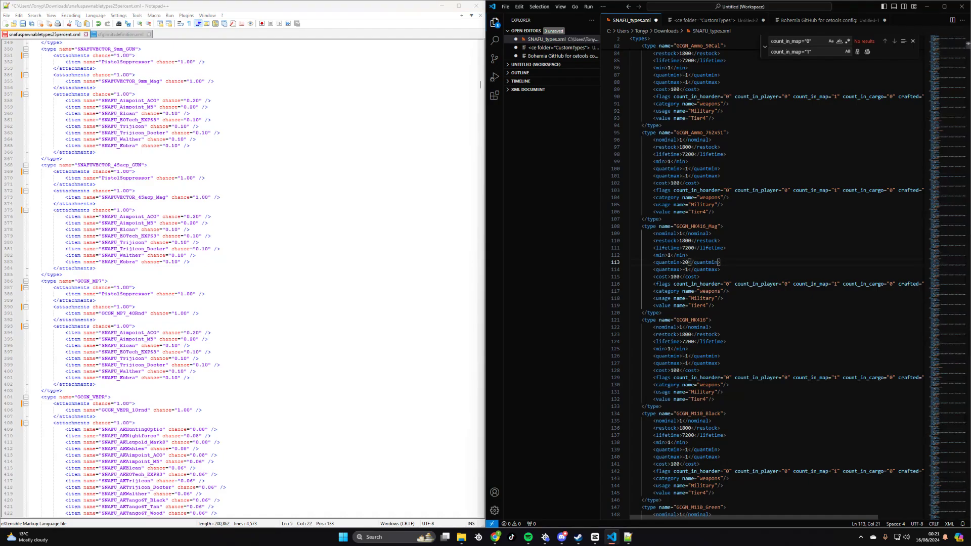
{"action": "key", "text": "Down"}
{"action": "key", "text": "shift+Left"}
{"action": "key", "text": "shift+Left"}
{"action": "key", "text": "BackSpace"}
{"action": "type", "text": "80"}
{"action": "scroll", "coordinate": [788, 278], "scroll_direction": "up", "scroll_amount": 1}
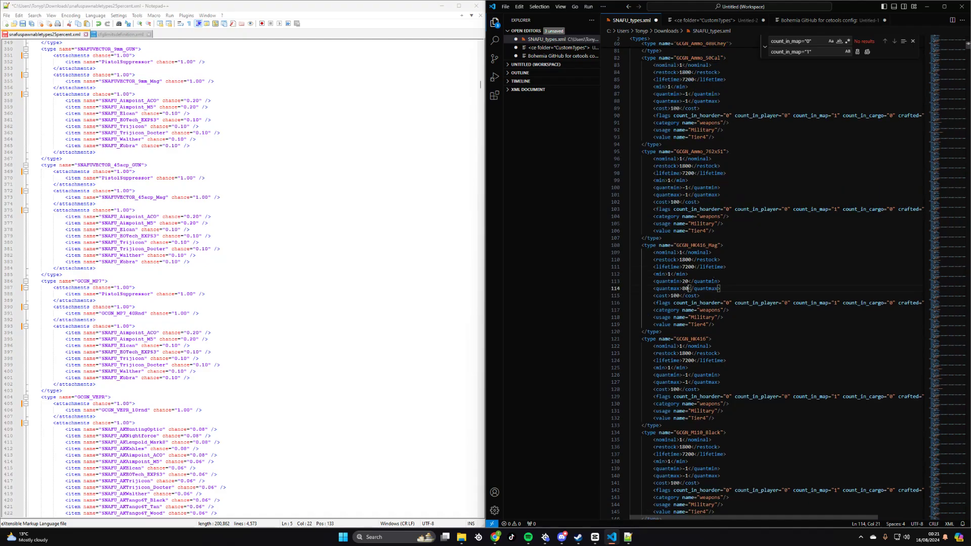
{"action": "scroll", "coordinate": [789, 278], "scroll_direction": "up", "scroll_amount": 5}
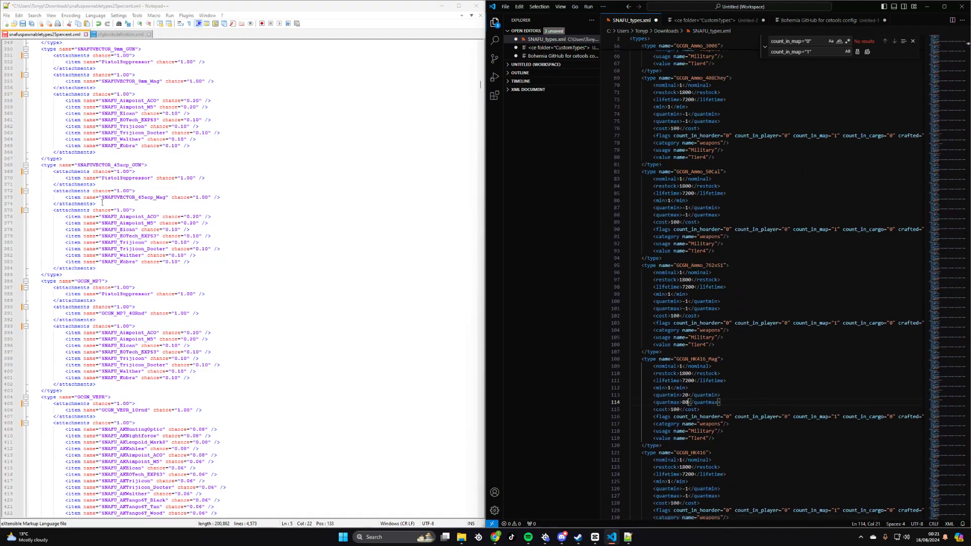
Switch to the GTXGaming file manager in Chrome and check the CustomTypes file entries in cfgeconomycore.xml, closing the file without changes.
{"action": "left_click", "coordinate": [495, 537]}
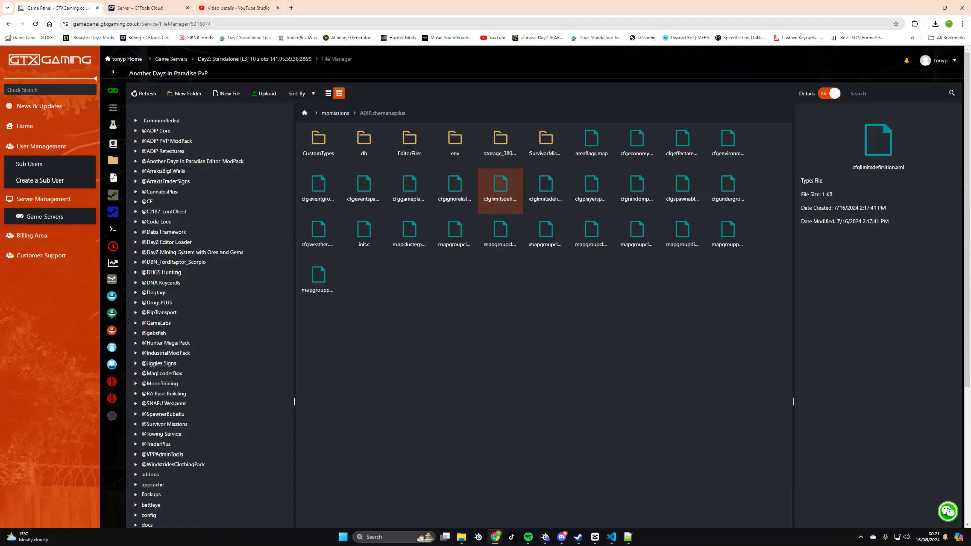
{"action": "double_click", "coordinate": [633, 144]}
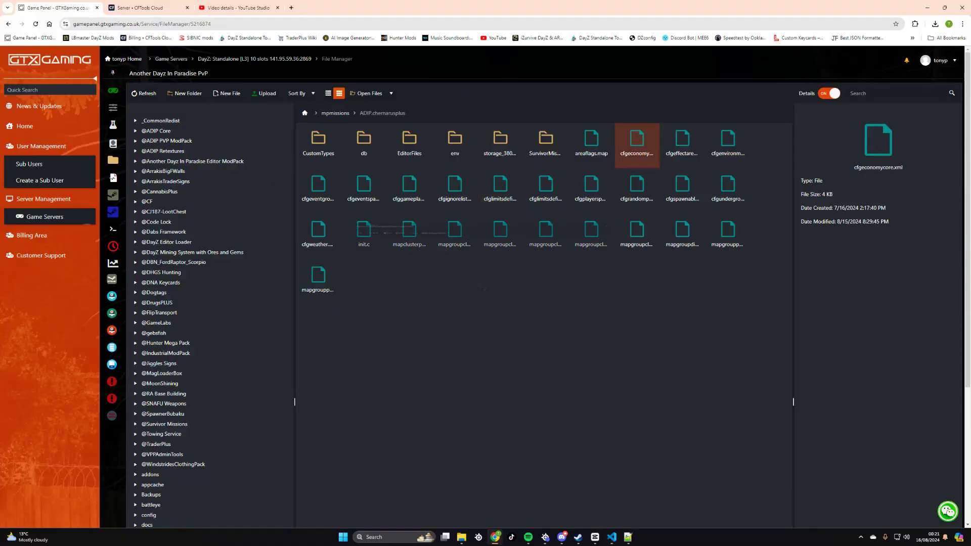
{"action": "scroll", "coordinate": [244, 276], "scroll_direction": "down", "scroll_amount": 7}
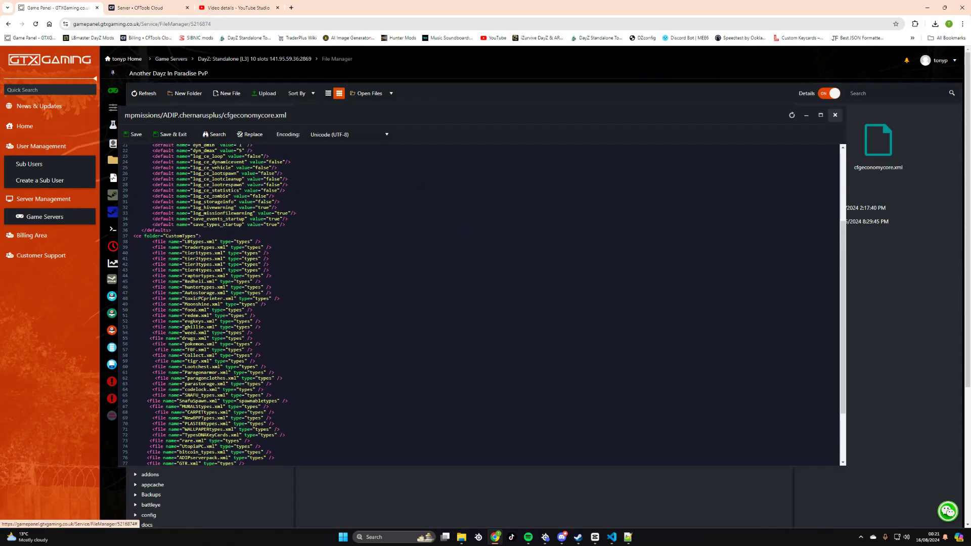
{"action": "left_click", "coordinate": [834, 117]}
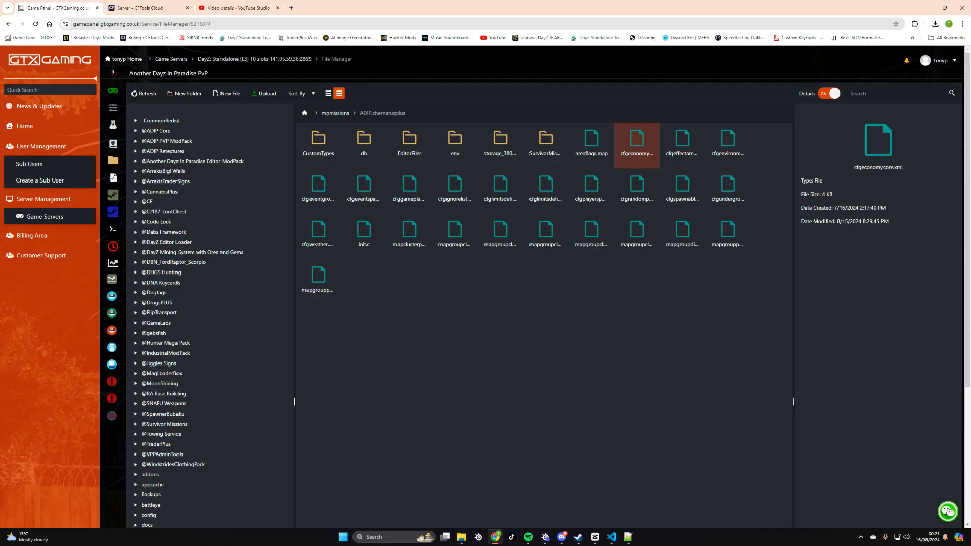
Open the server's SNAFU_types.xml from the CustomTypes folder and examine its gun, ammo and magazine entries down to GCGN_HK416.
{"action": "left_click", "coordinate": [323, 141]}
{"action": "double_click", "coordinate": [326, 142]}
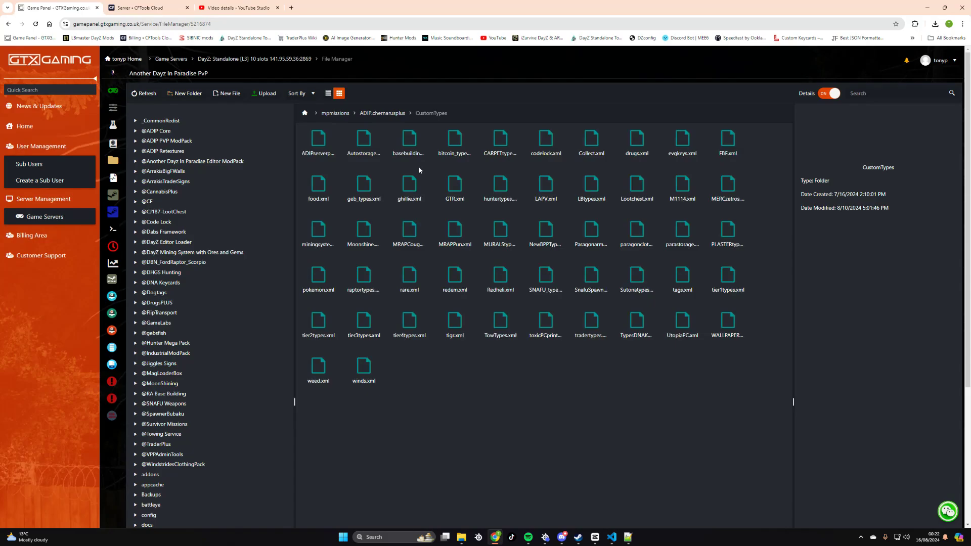
{"action": "double_click", "coordinate": [548, 276]}
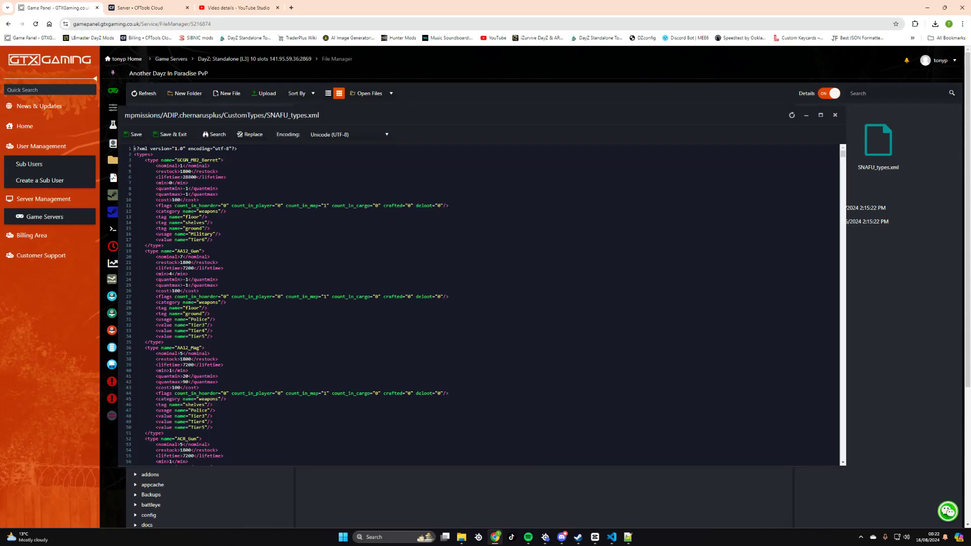
{"action": "scroll", "coordinate": [291, 304], "scroll_direction": "down", "scroll_amount": 2}
{"action": "scroll", "coordinate": [291, 305], "scroll_direction": "down", "scroll_amount": 5}
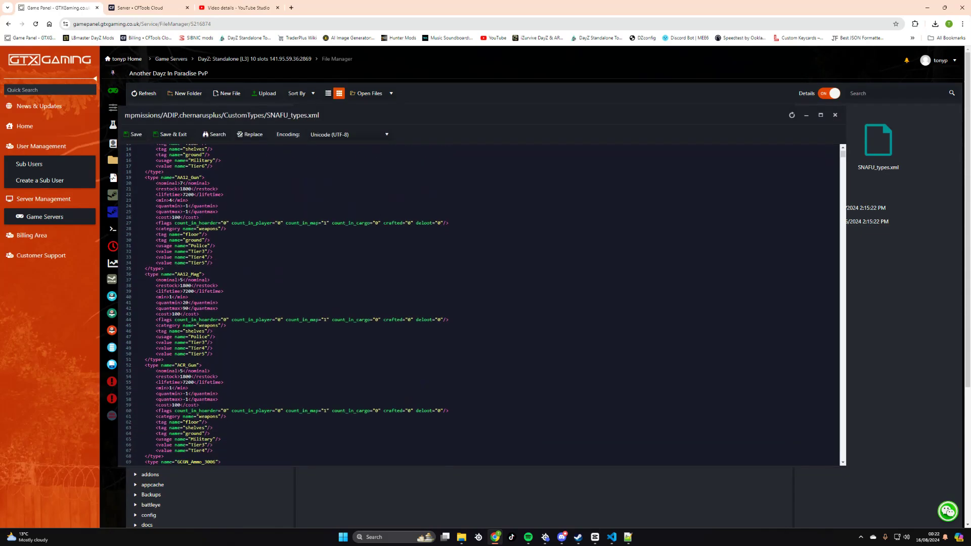
{"action": "scroll", "coordinate": [291, 305], "scroll_direction": "down", "scroll_amount": 2}
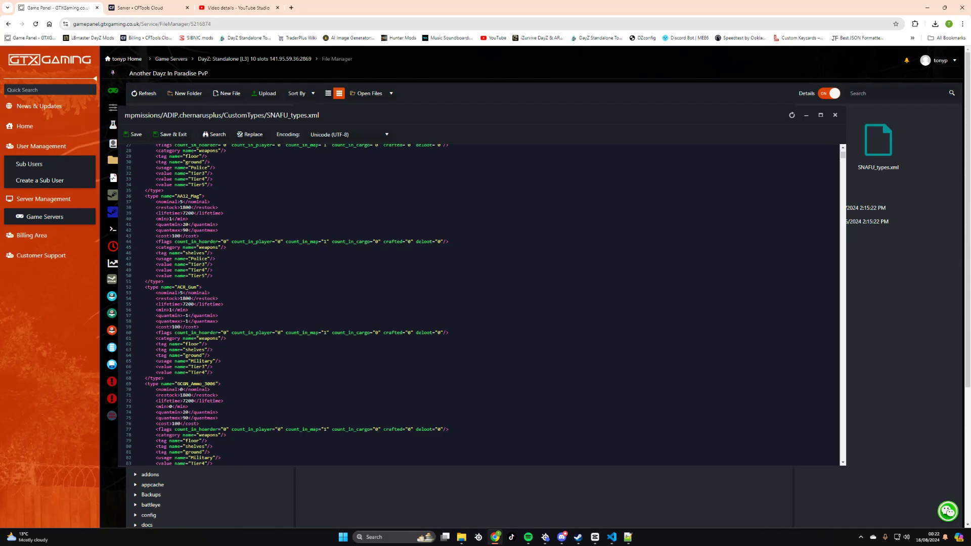
{"action": "scroll", "coordinate": [291, 305], "scroll_direction": "down", "scroll_amount": 2}
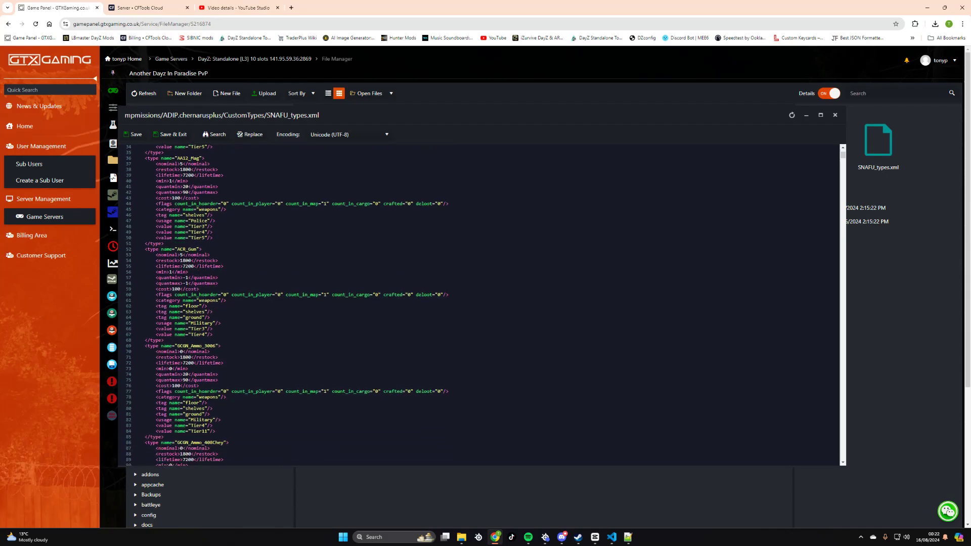
{"action": "scroll", "coordinate": [291, 305], "scroll_direction": "down", "scroll_amount": 6}
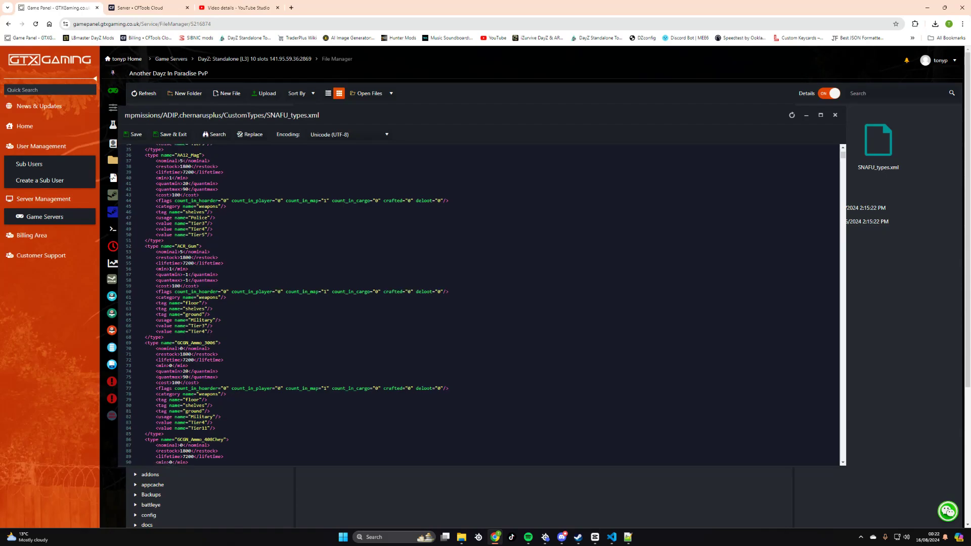
{"action": "scroll", "coordinate": [291, 305], "scroll_direction": "down", "scroll_amount": 12}
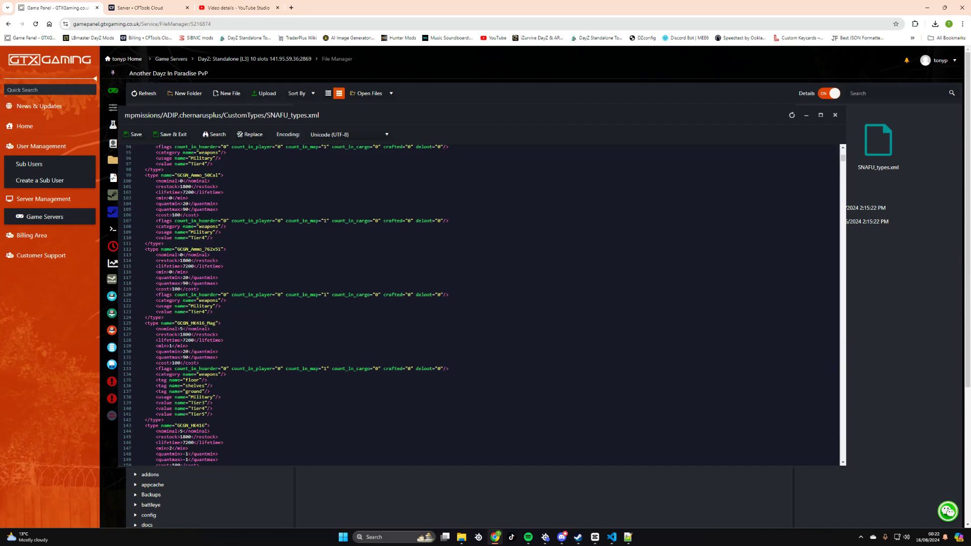
Close SNAFU_types.xml, then view SnafuSpawn.xml and SNAFU_types.xml from the CustomTypes folder in turn, closing each without changes.
{"action": "left_click", "coordinate": [835, 115]}
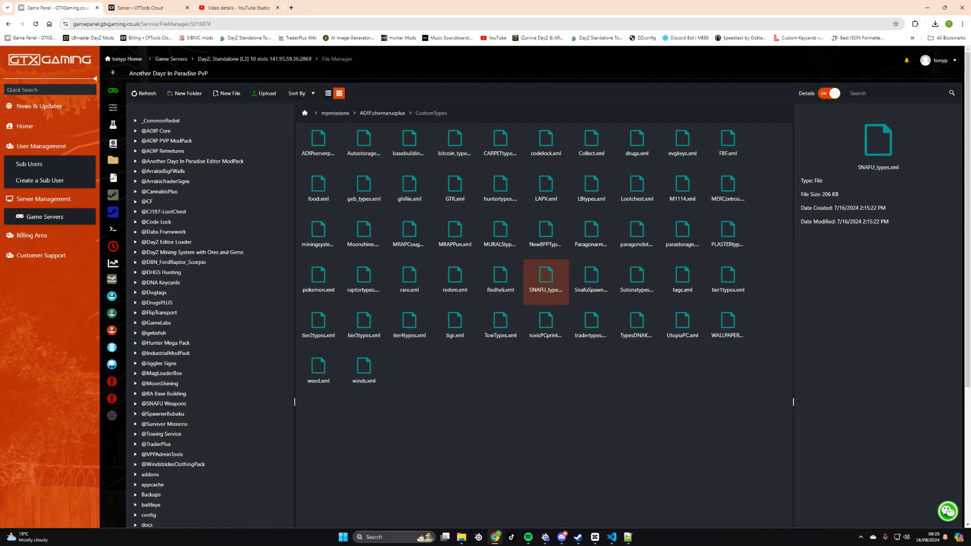
{"action": "double_click", "coordinate": [593, 277]}
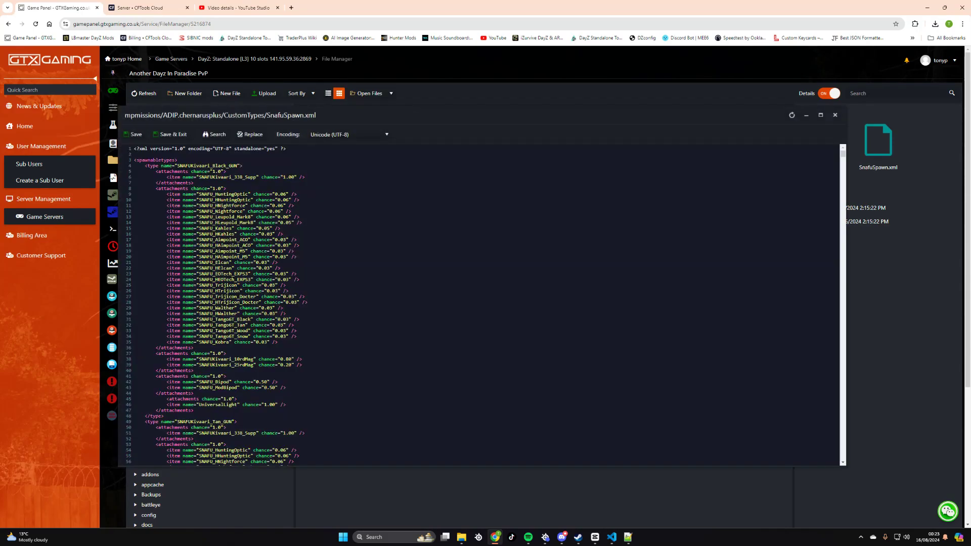
{"action": "left_click", "coordinate": [835, 115]}
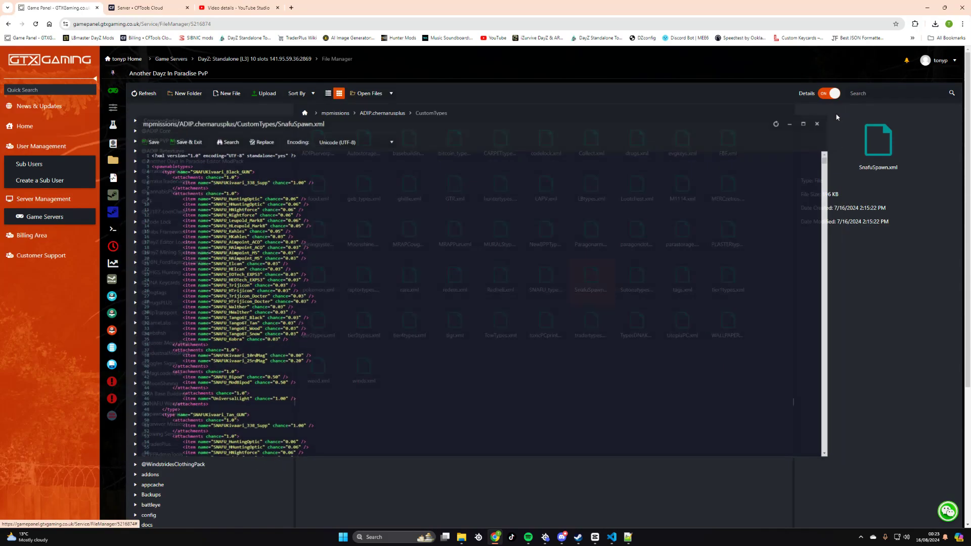
{"action": "double_click", "coordinate": [555, 271]}
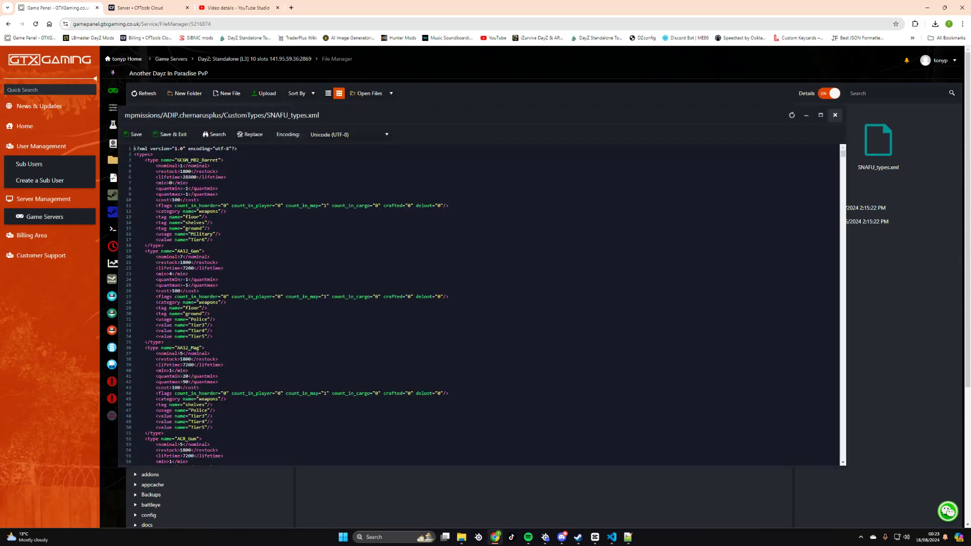
{"action": "left_click", "coordinate": [835, 114]}
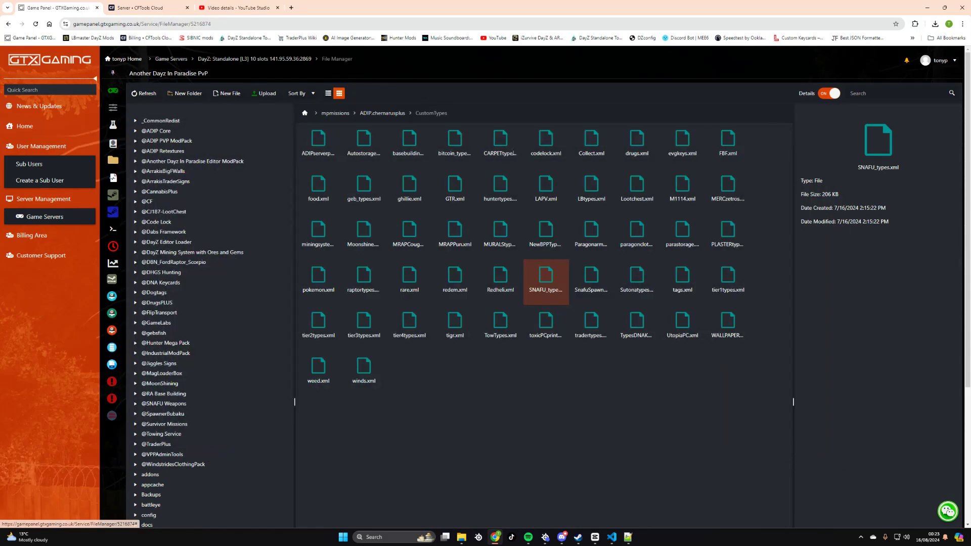
View the vanilla types.xml in the db folder of ADIP.chernarusplus and close it without changes.
{"action": "left_click", "coordinate": [382, 113]}
{"action": "double_click", "coordinate": [364, 140]}
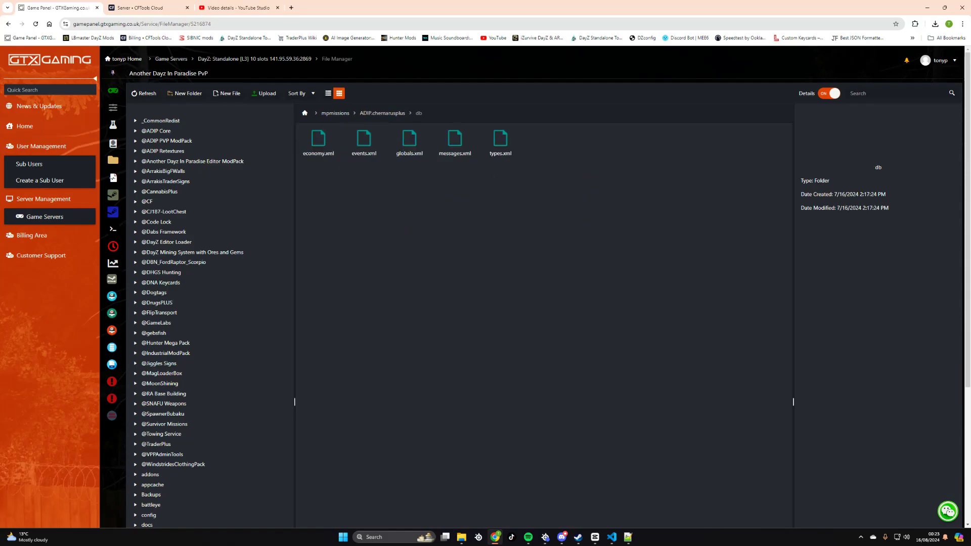
{"action": "double_click", "coordinate": [500, 139]}
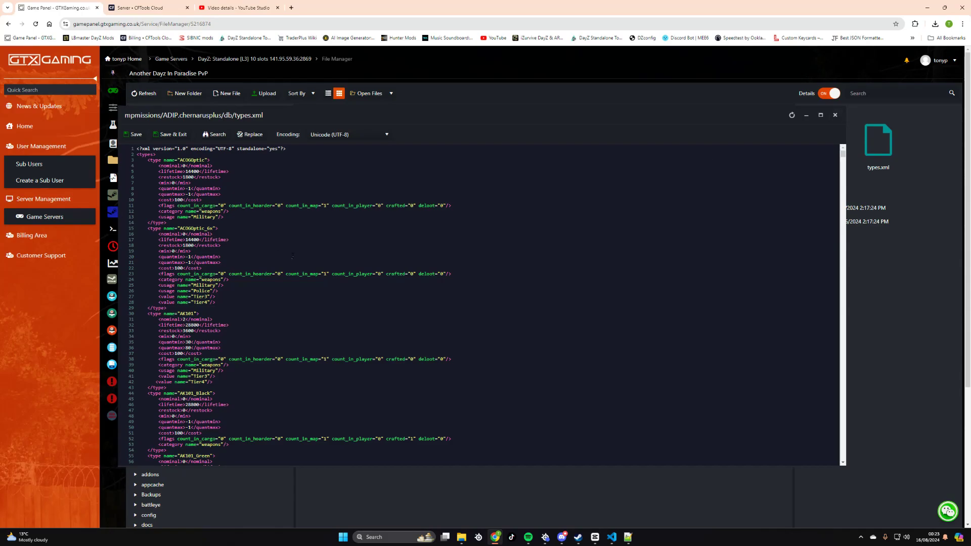
{"action": "left_click", "coordinate": [835, 116]}
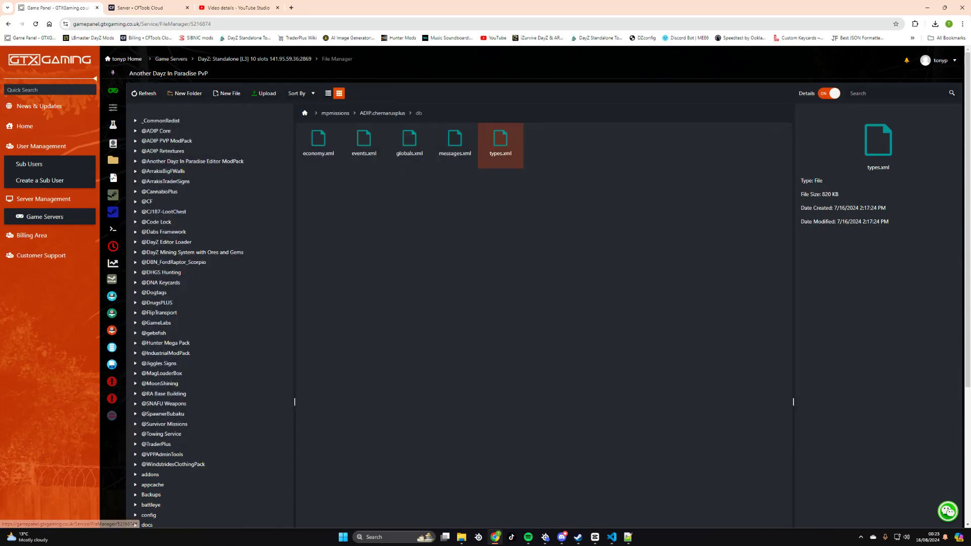
Return to the ADIP.chernarusplus folder and look through the entries of cfgspawnabletypes.xml, closing the file without changes.
{"action": "left_click", "coordinate": [382, 113]}
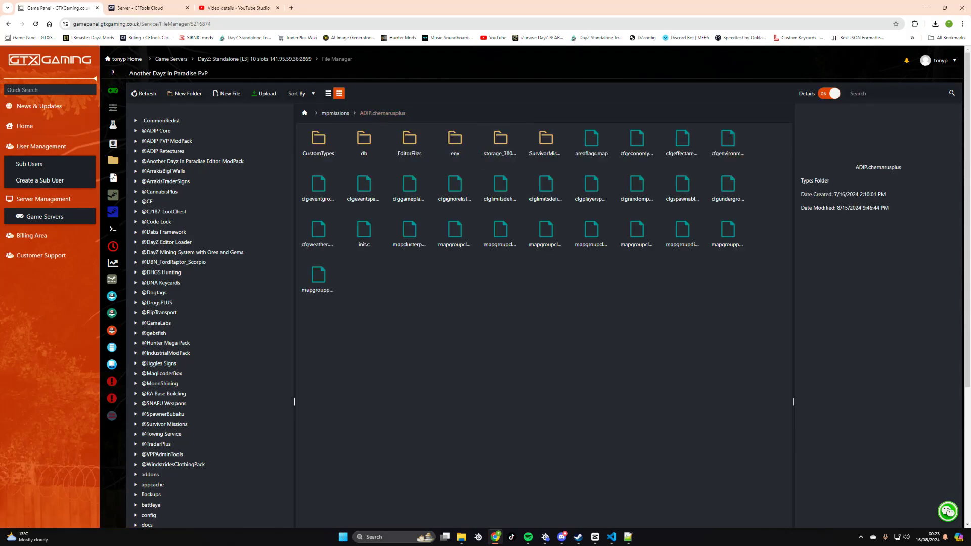
{"action": "double_click", "coordinate": [683, 186]}
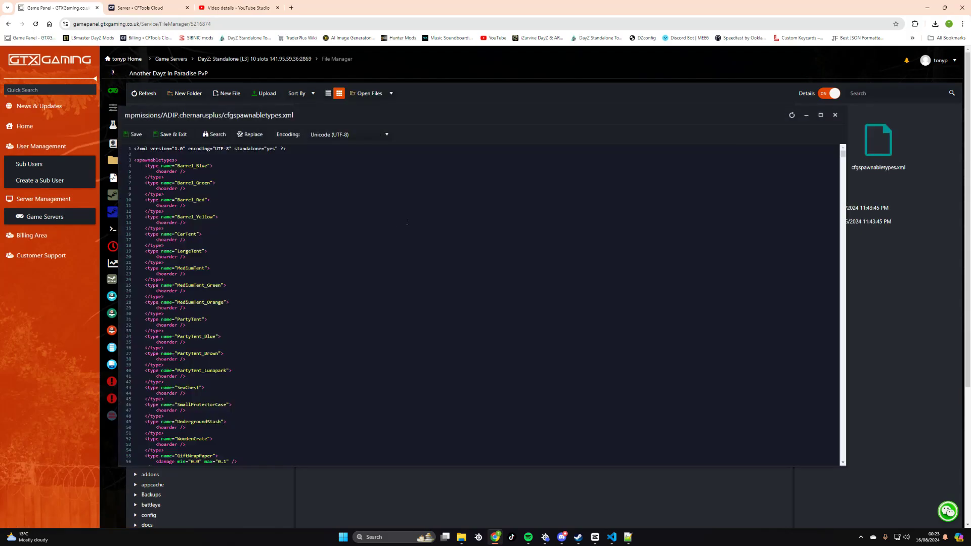
{"action": "left_click_drag", "start_coordinate": [843, 154], "coordinate": [842, 239]}
{"action": "left_click", "coordinate": [836, 114]}
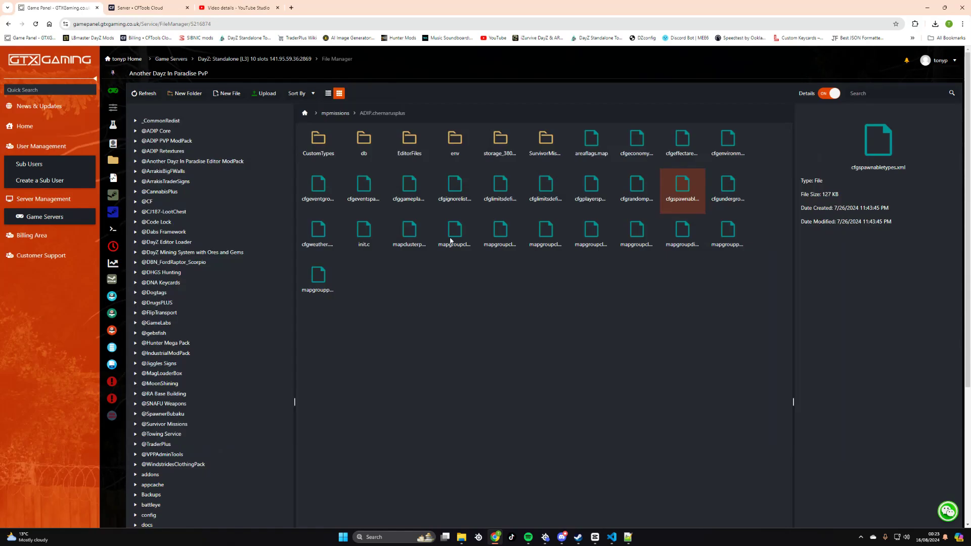
{"action": "scroll", "coordinate": [477, 249], "scroll_direction": "down", "scroll_amount": 1}
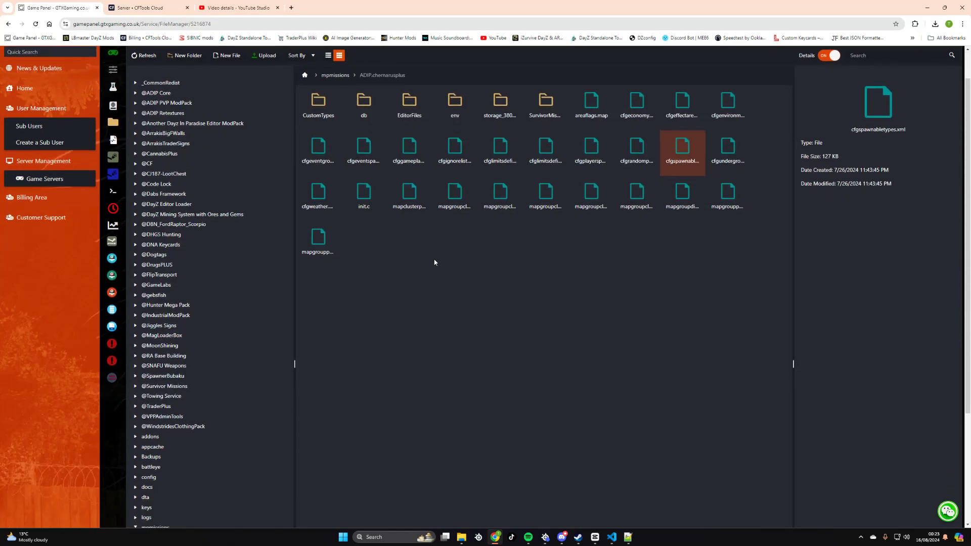
{"action": "scroll", "coordinate": [434, 263], "scroll_direction": "up", "scroll_amount": 1}
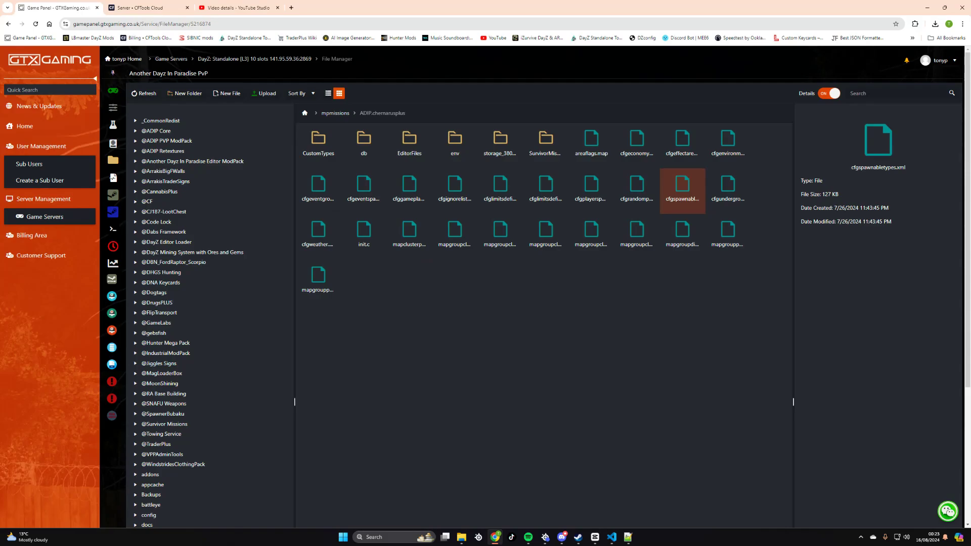